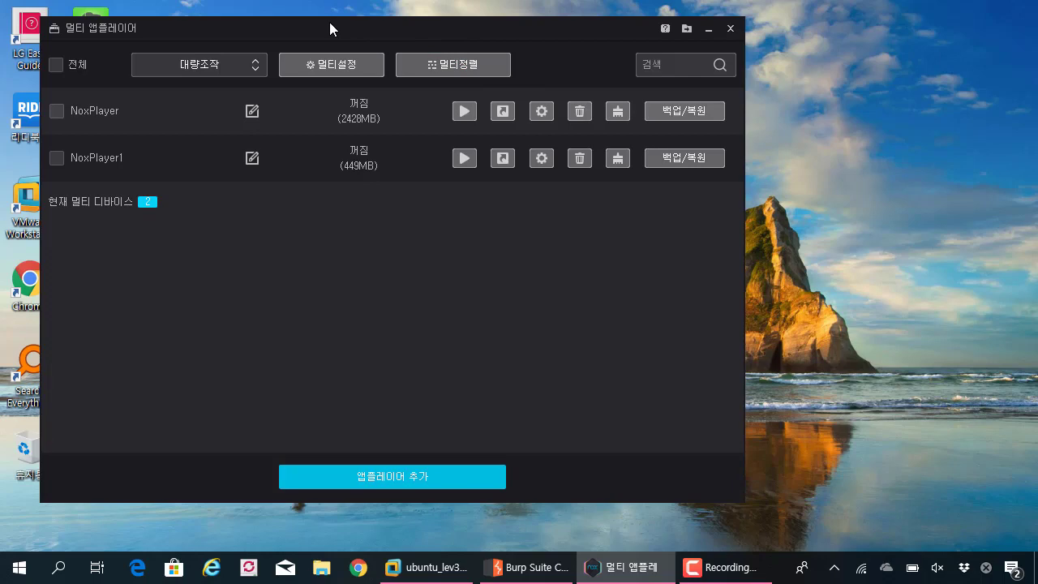
- Reposition the Multi-Instance Manager window and select the Multi-Drive and Nox desktop shortcuts
left_click_drag(329, 24, 445, 22)
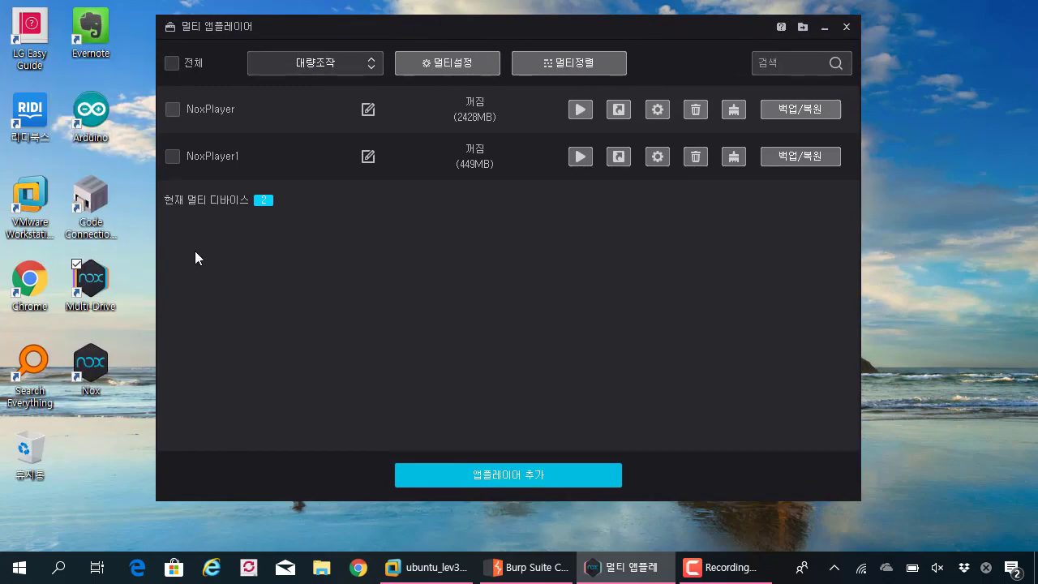
left_click_drag(146, 249, 81, 415)
left_click_drag(151, 241, 86, 428)
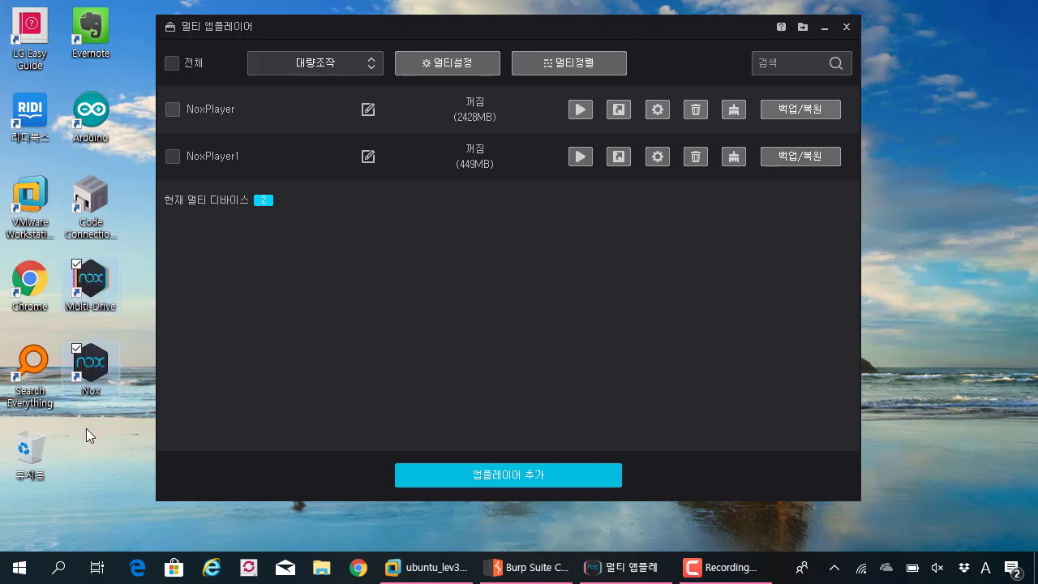
left_click_drag(120, 250, 125, 278)
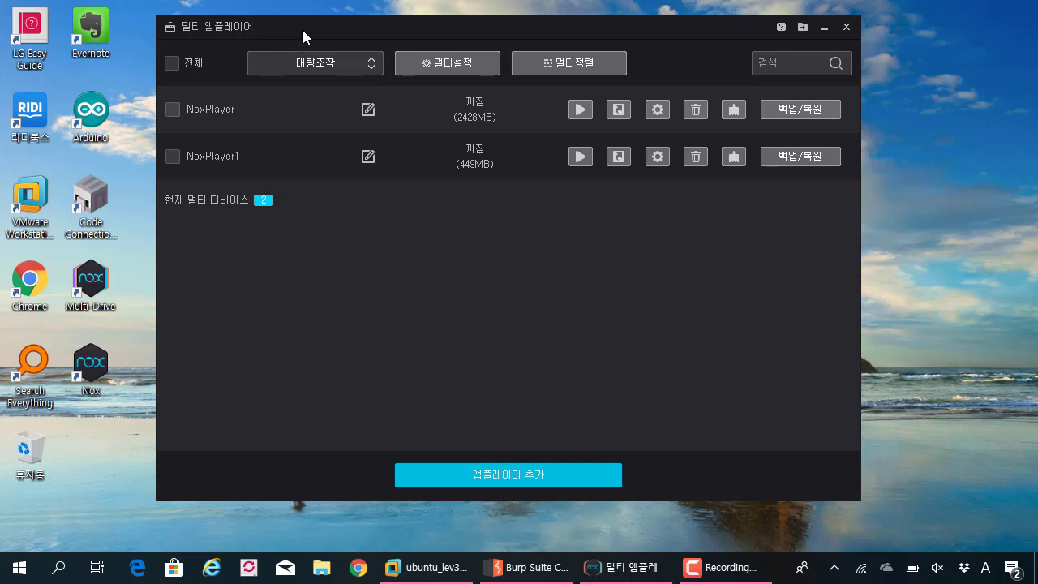
left_click_drag(303, 30, 314, 30)
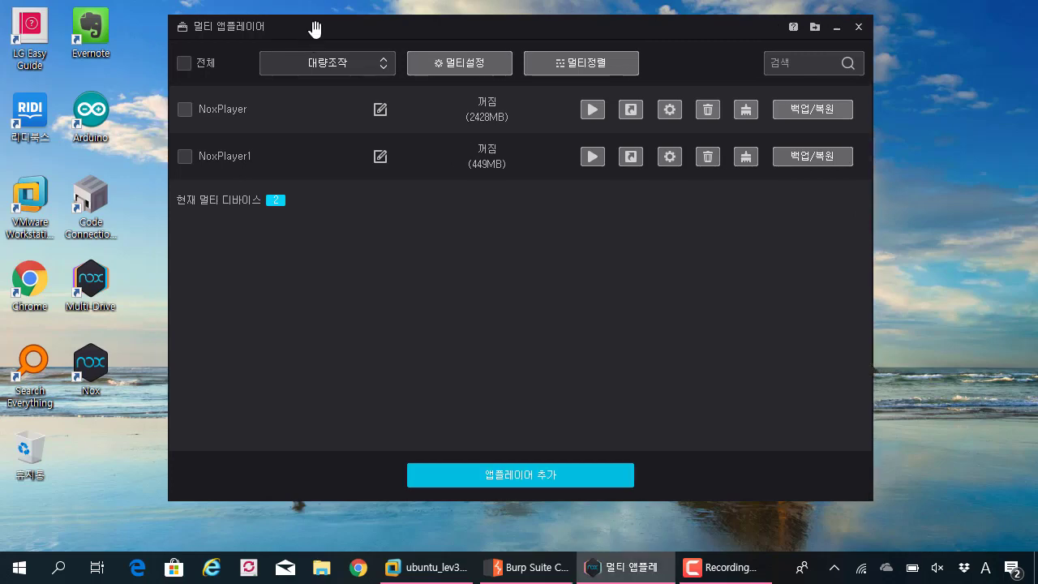
left_click_drag(138, 246, 124, 282)
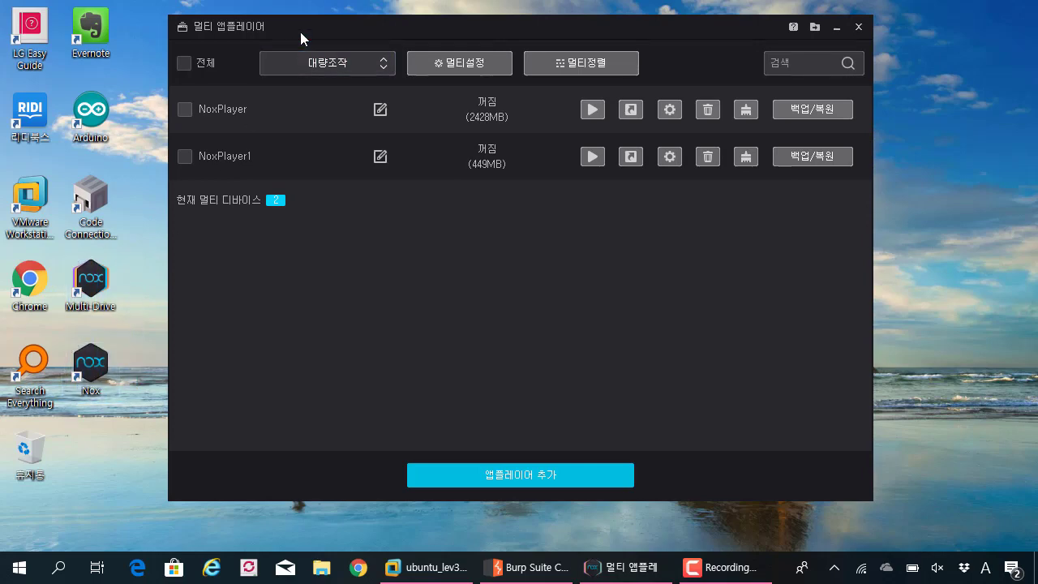
left_click_drag(300, 32, 220, 30)
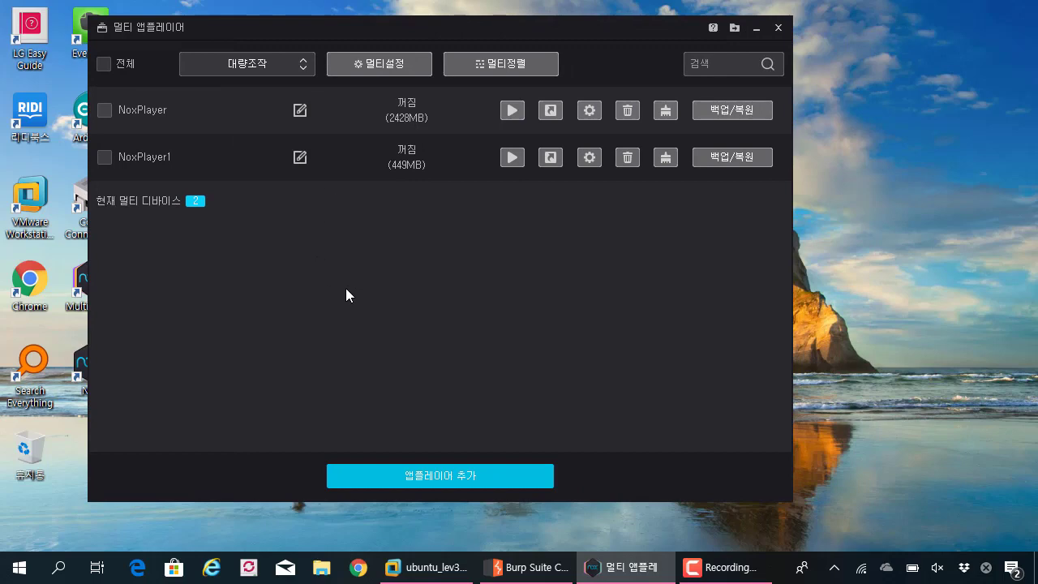
- Add a NoxPlayer2 instance copied from NoxPlayer and let it finish unpacking
left_click(472, 468)
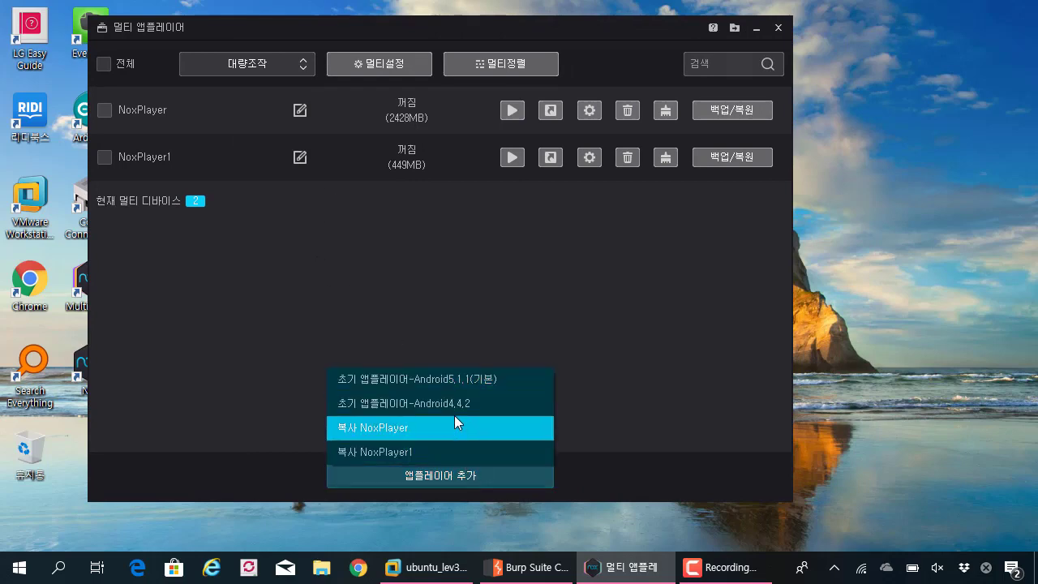
left_click(456, 387)
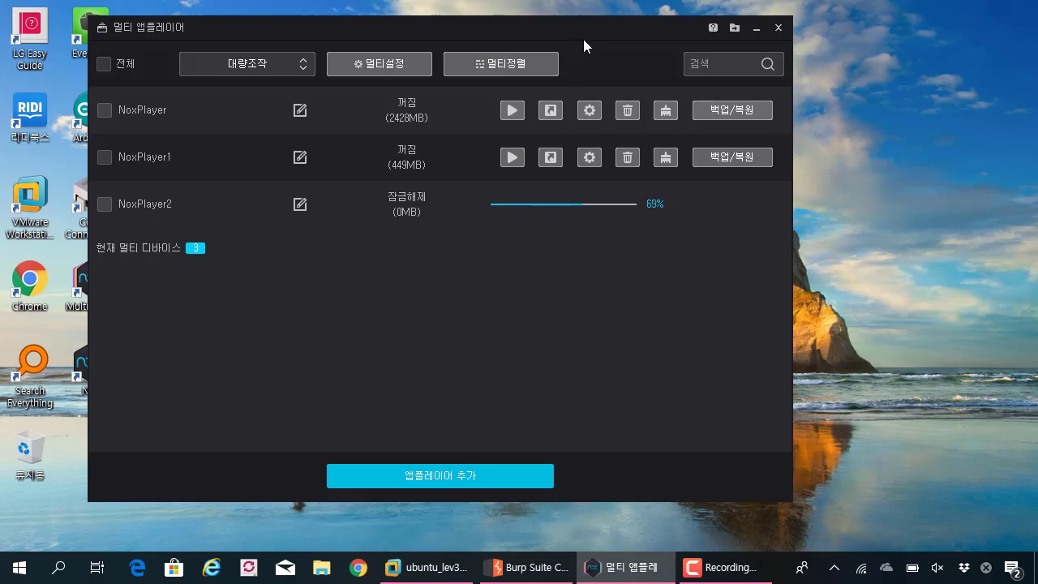
left_click_drag(597, 34, 573, 30)
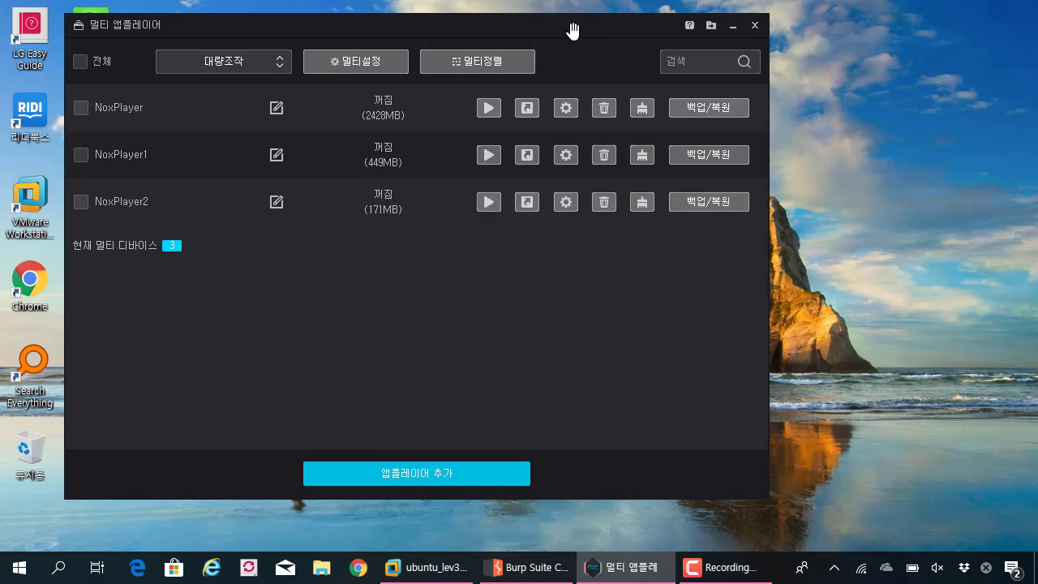
- Start NoxPlayer2 from its row and wait for it to boot to the Android home screen
left_click(489, 203)
left_click(624, 567)
left_click(625, 568)
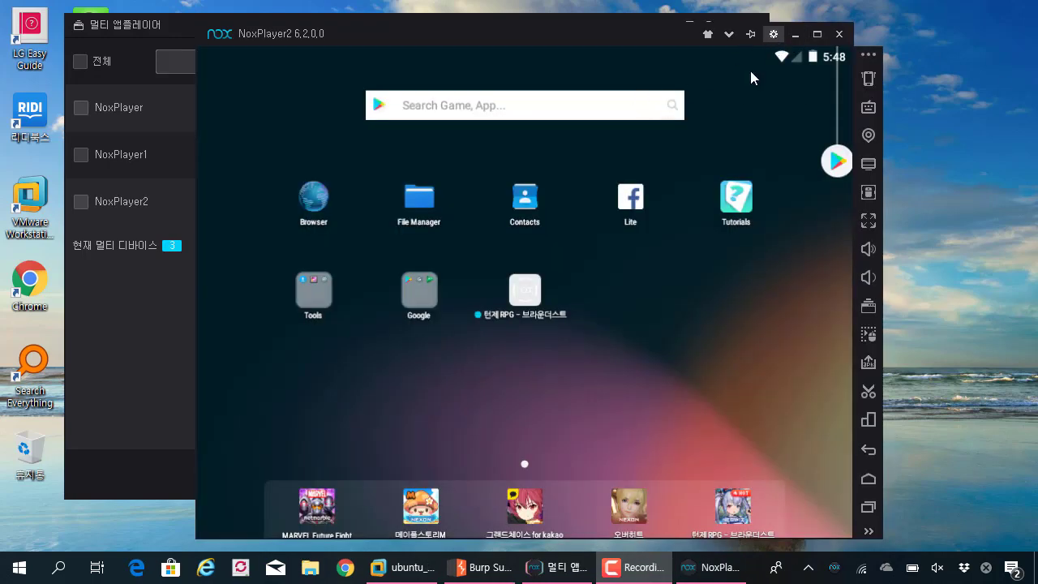
- Set NoxPlayer2's advanced device type to smartphone 720x1280, save, and restart the emulator
left_click(773, 34)
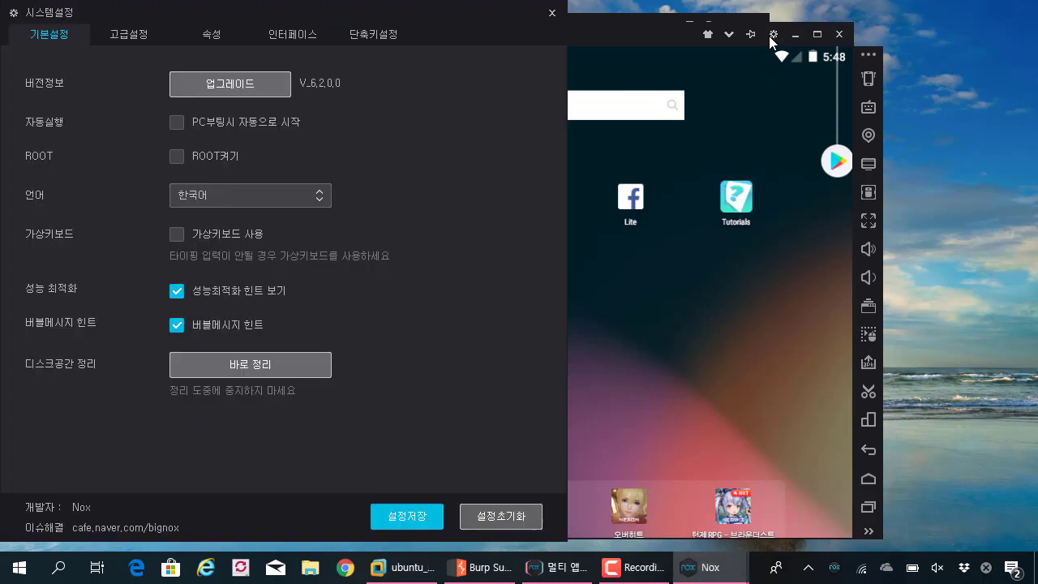
left_click(129, 34)
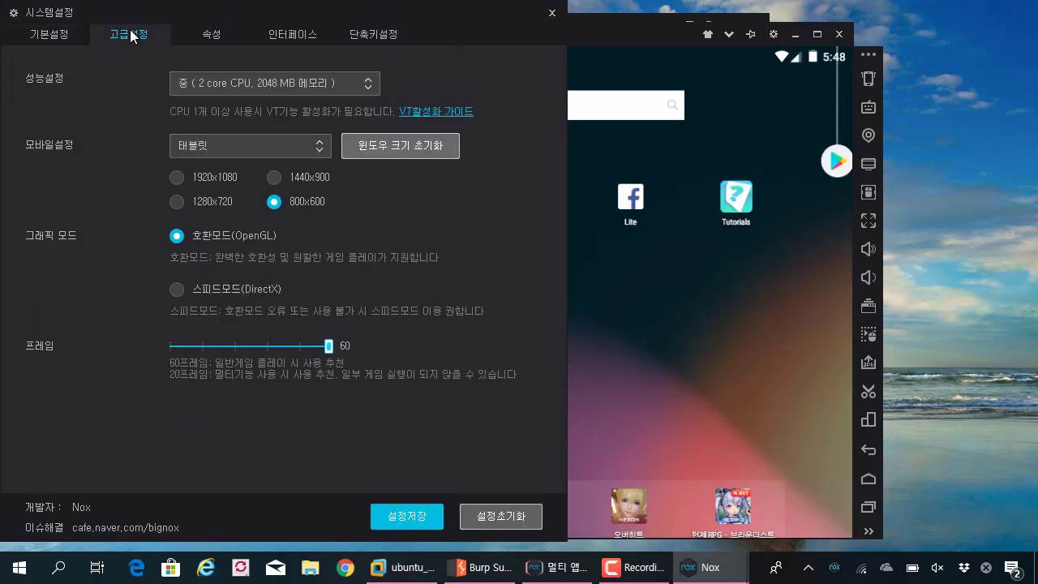
left_click(232, 141)
left_click(235, 200)
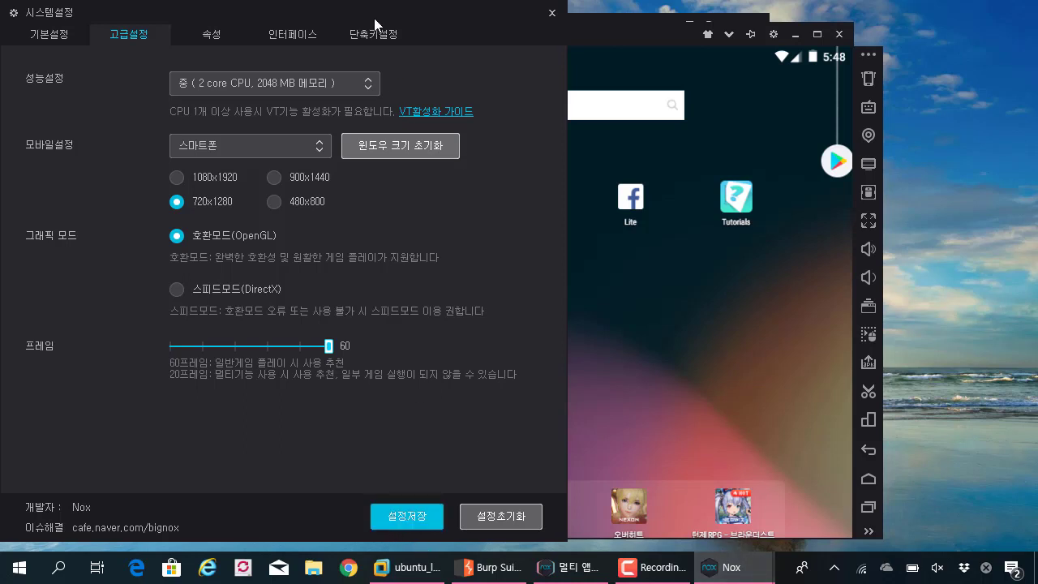
left_click_drag(389, 15, 192, 19)
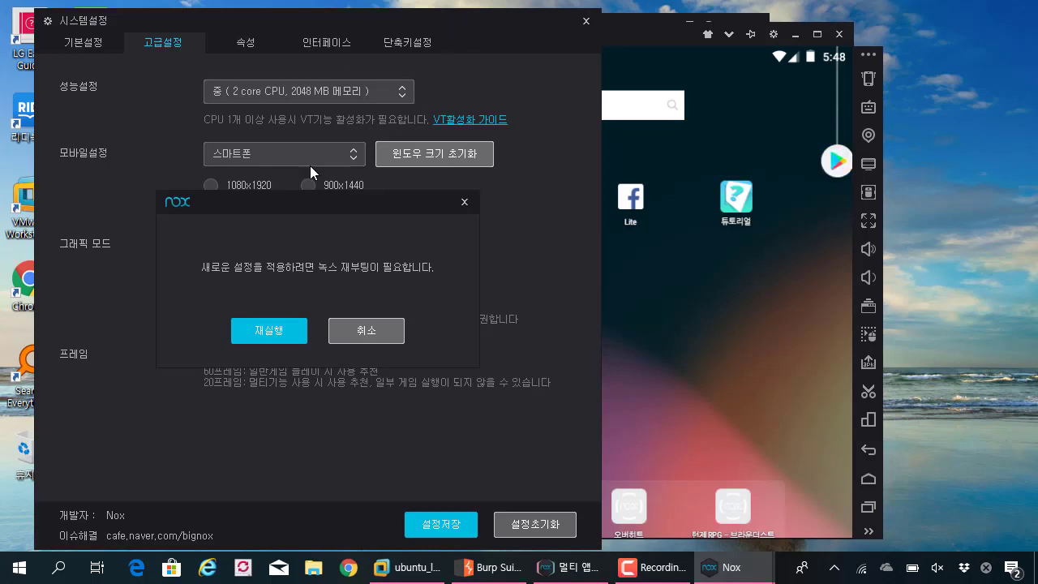
left_click(288, 332)
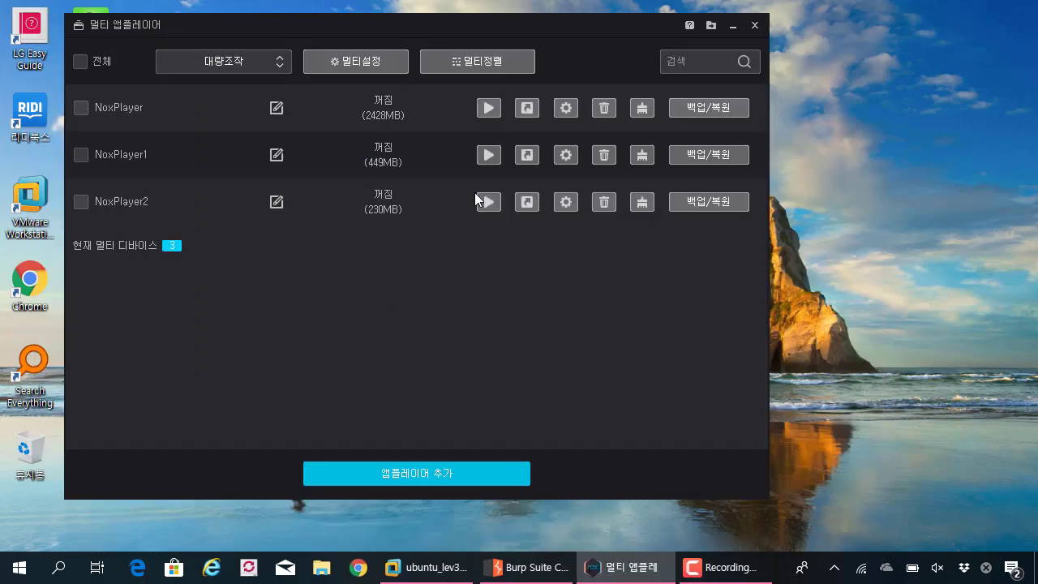
- Relaunch NoxPlayer2 in portrait layout, move its window left, and dismiss the Play Store card
left_click_drag(606, 30, 550, 33)
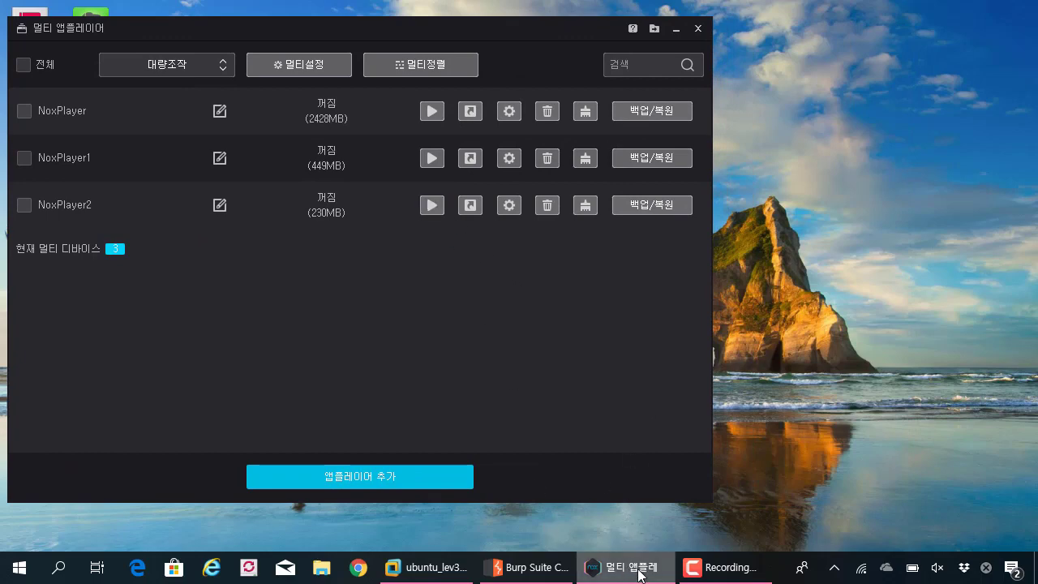
mouse_move(623, 561)
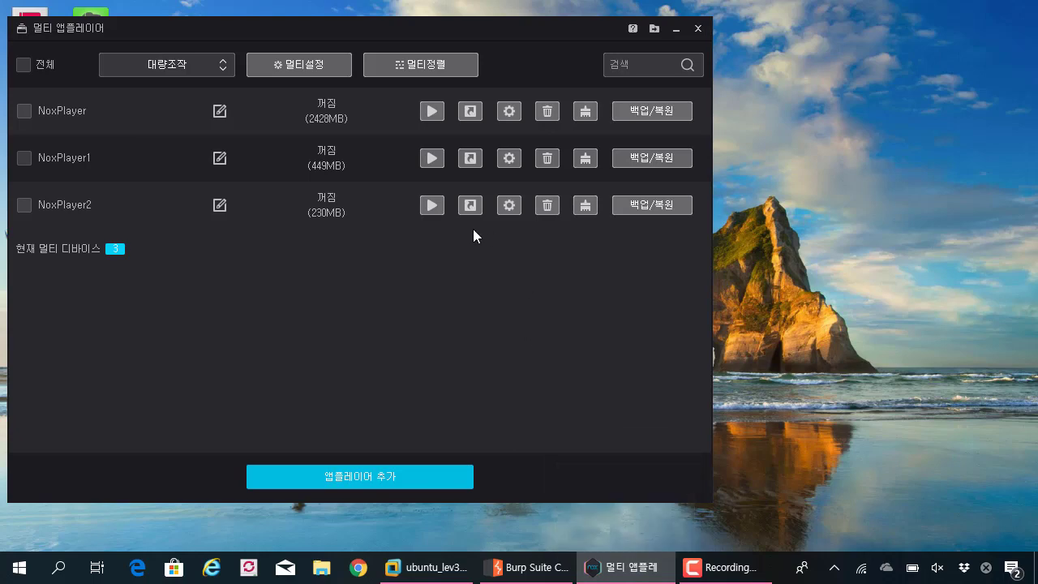
left_click(436, 205)
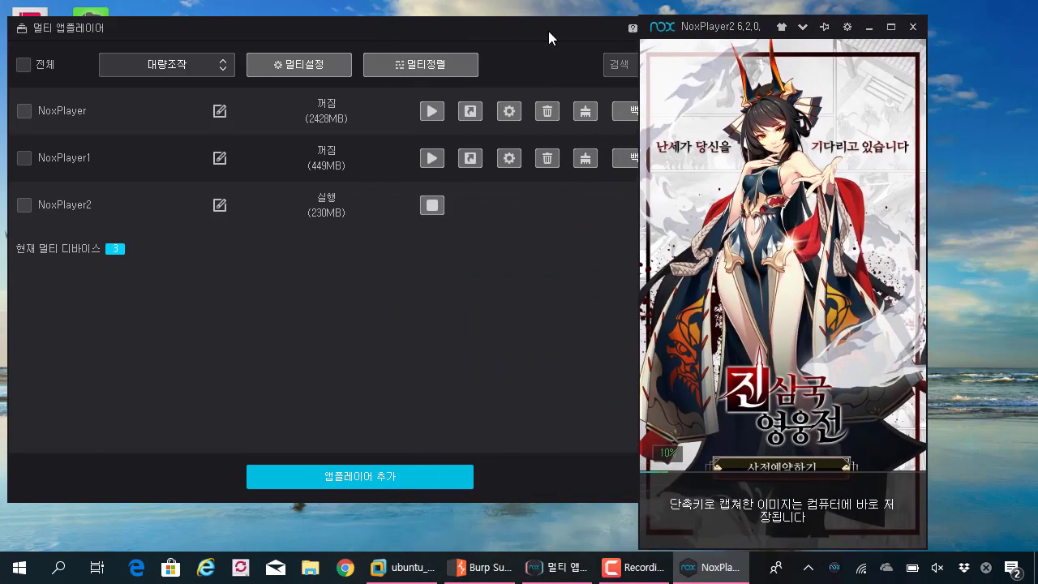
left_click(548, 33)
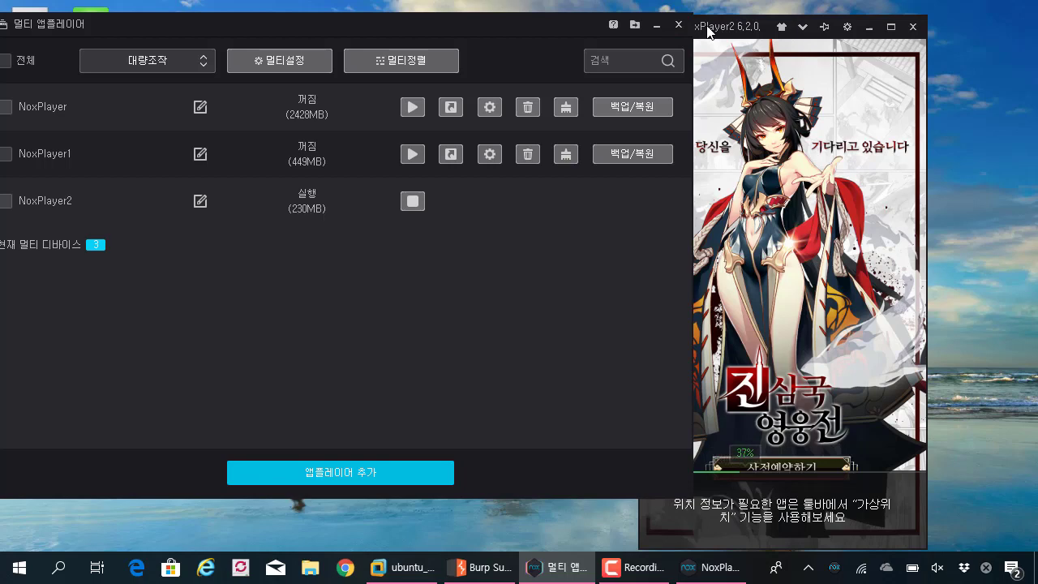
left_click_drag(707, 30, 625, 26)
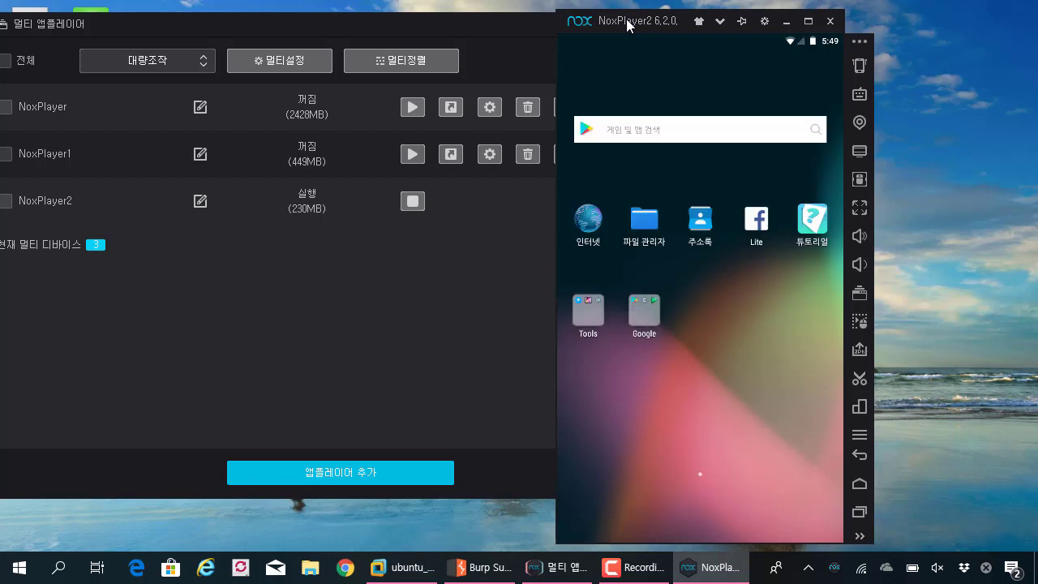
left_click_drag(627, 25, 583, 21)
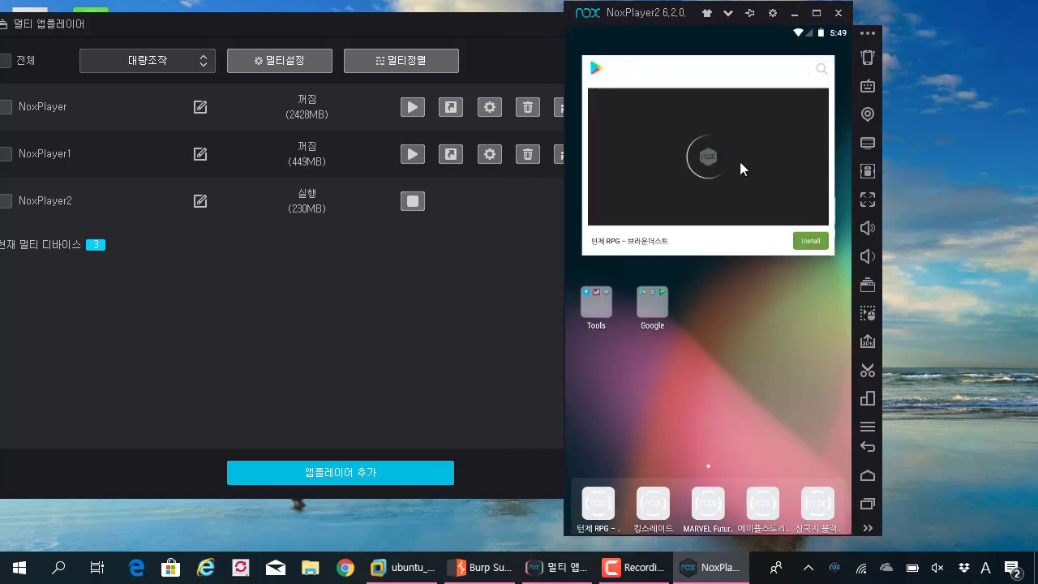
left_click(729, 298)
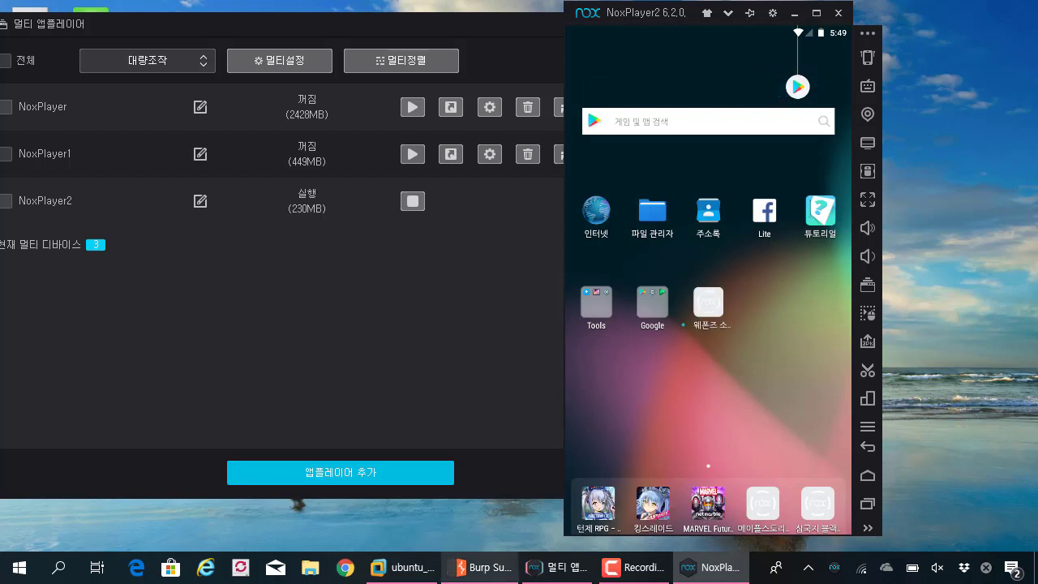
- Switch to Burp Suite and show the Proxy listener settings
mouse_move(500, 579)
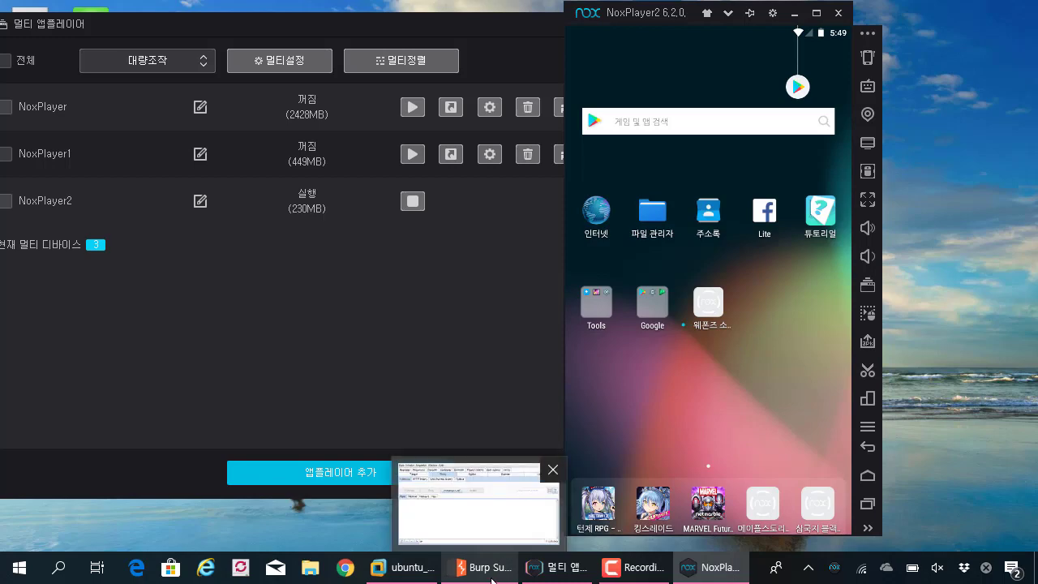
left_click(493, 579)
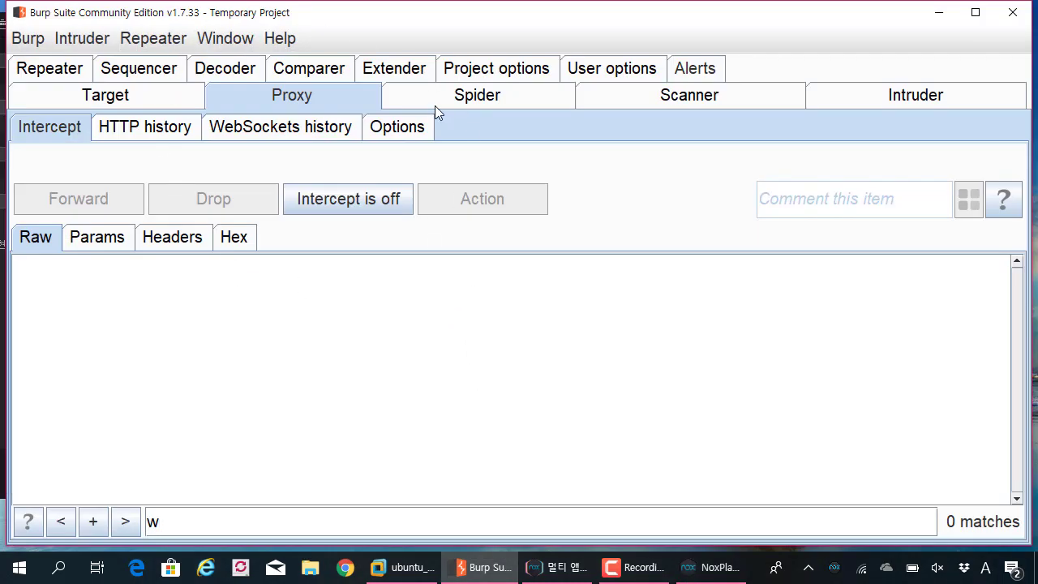
left_click(704, 567)
left_click(456, 29)
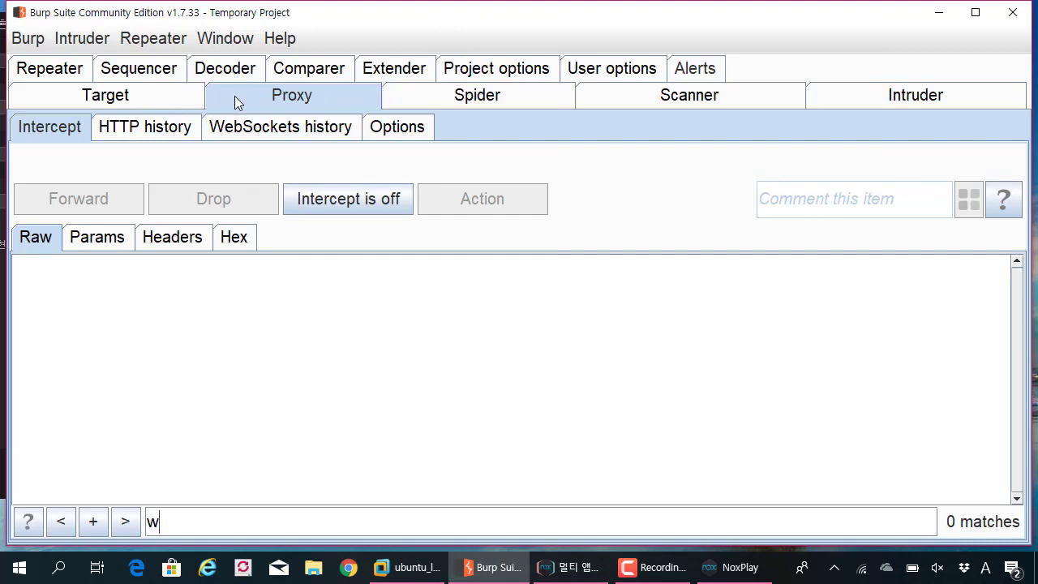
left_click(403, 130)
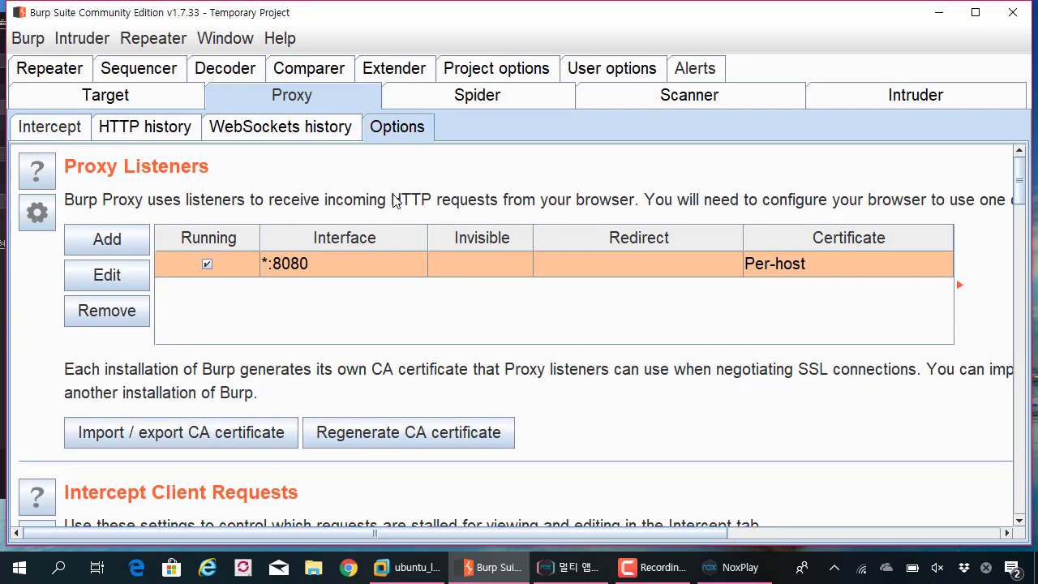
scroll(382, 215, "down", 1)
scroll(375, 221, "up", 1)
- Rebind the 8080 proxy listener to all interfaces (*:8080) and confirm the change
left_click(133, 286)
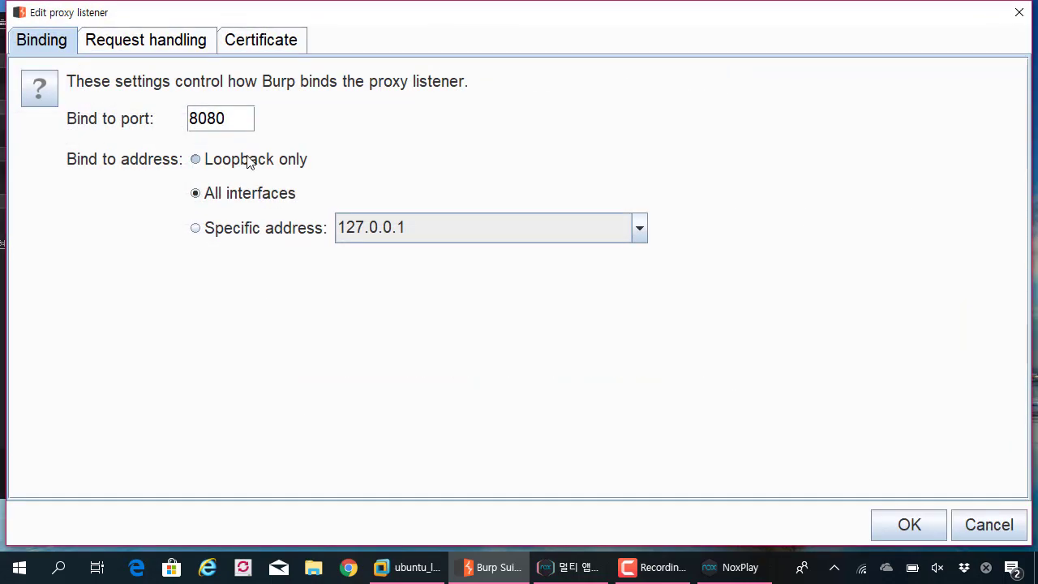
left_click(249, 161)
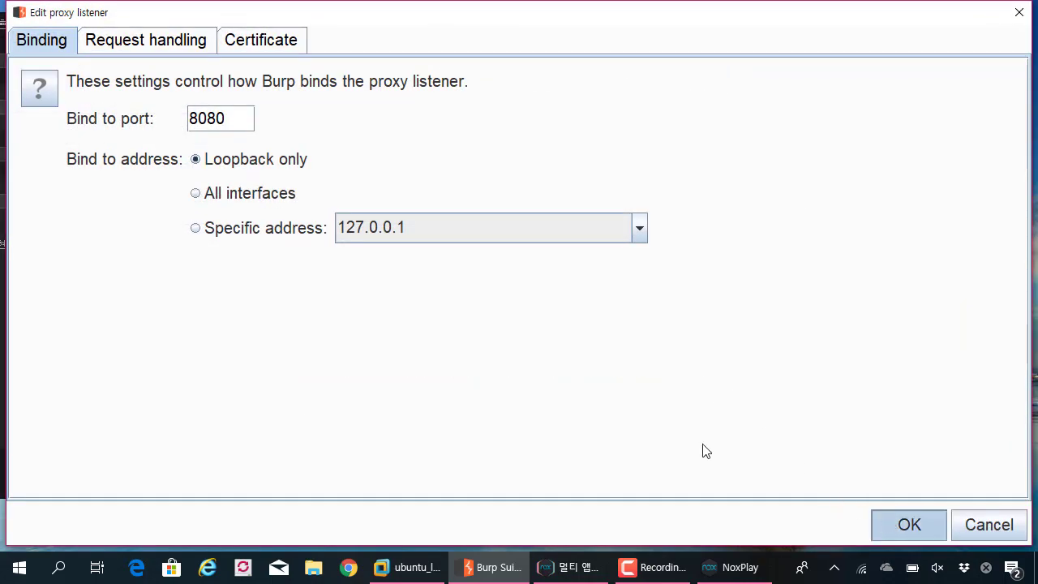
key("Return")
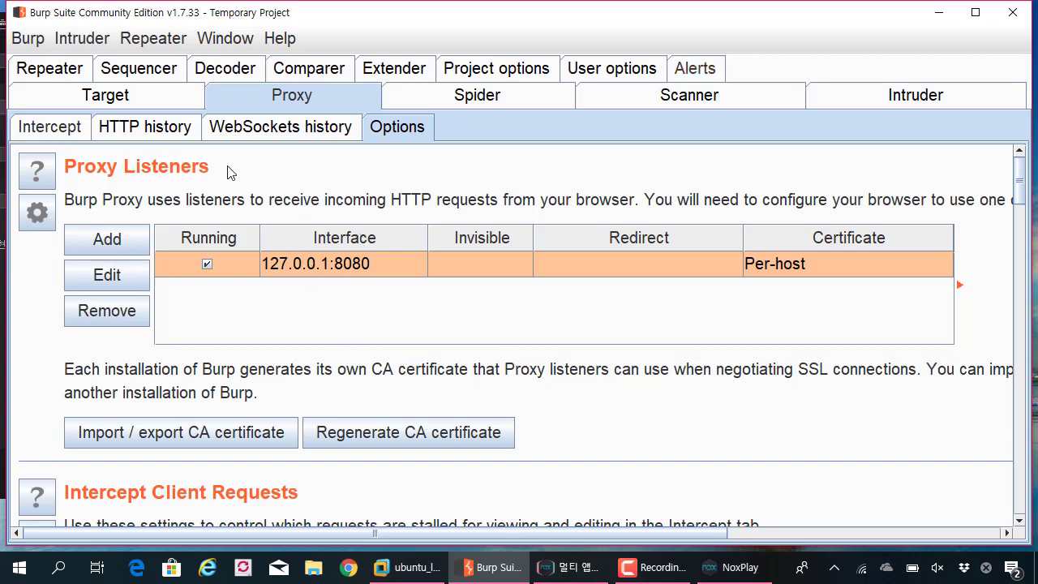
left_click(134, 288)
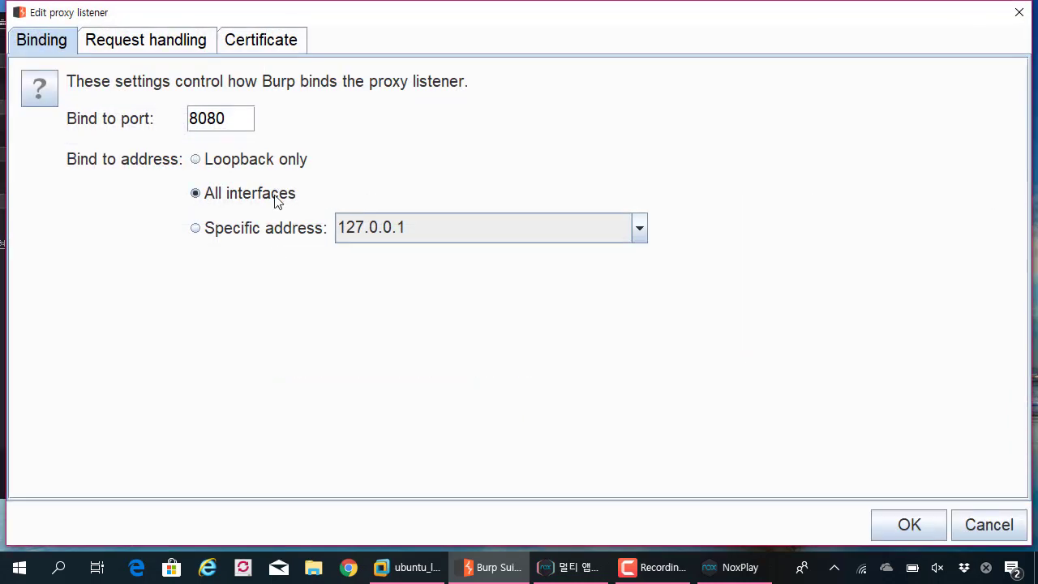
left_click(876, 524)
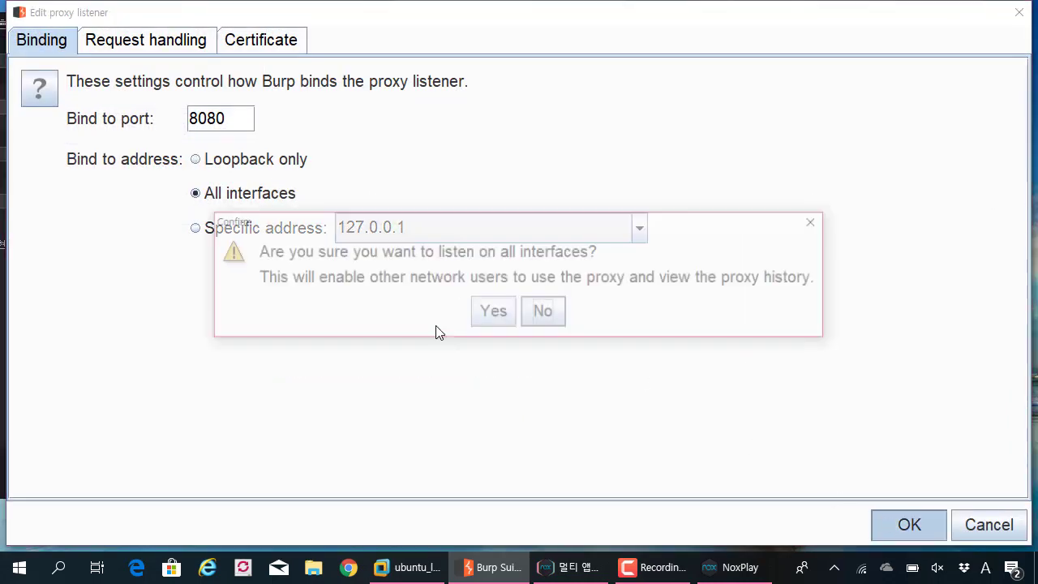
left_click(496, 314)
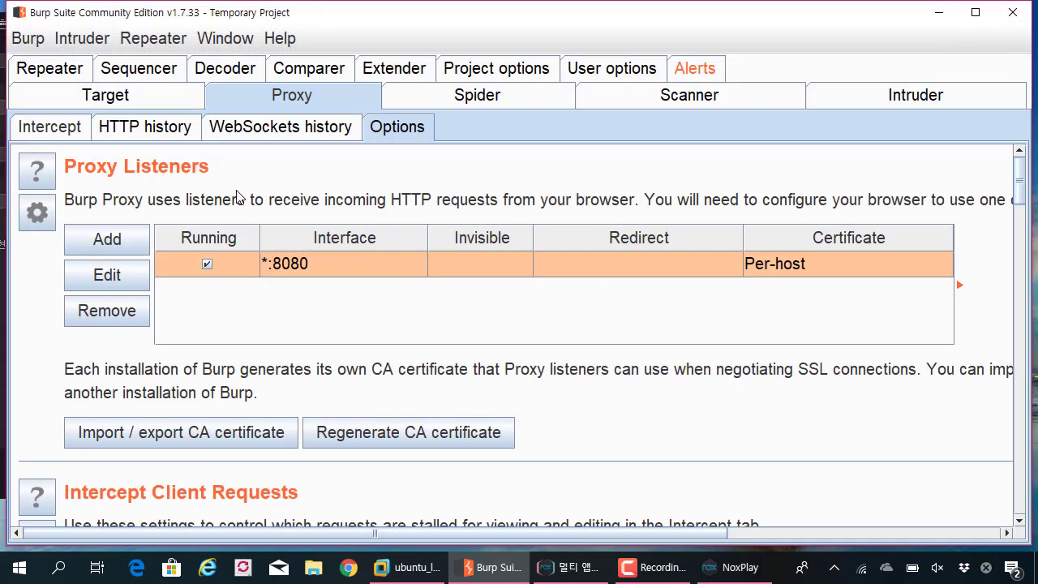
left_click(715, 571)
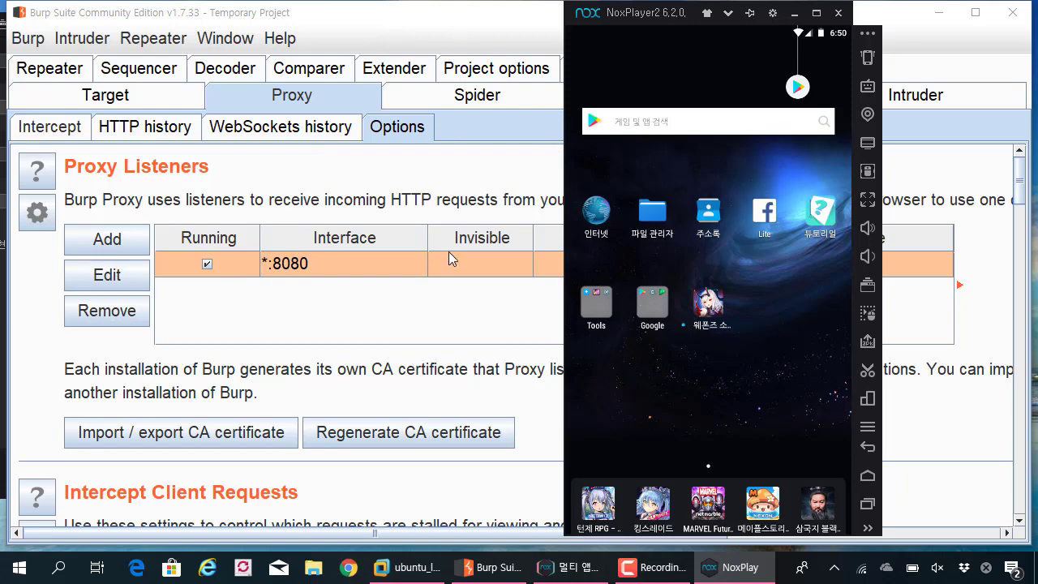
left_click(440, 38)
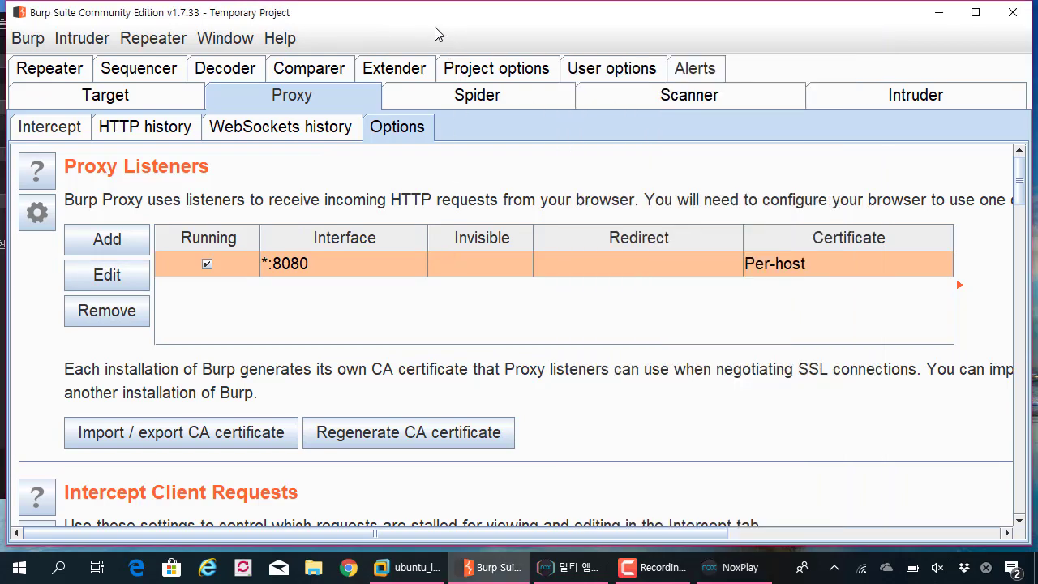
scroll(299, 272, "down", 5)
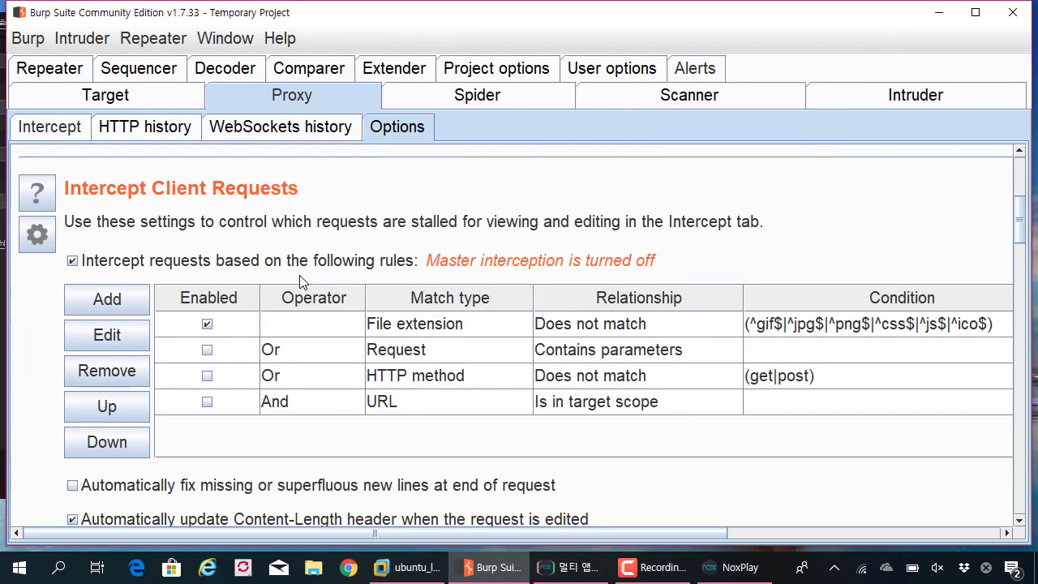
scroll(301, 280, "down", 4)
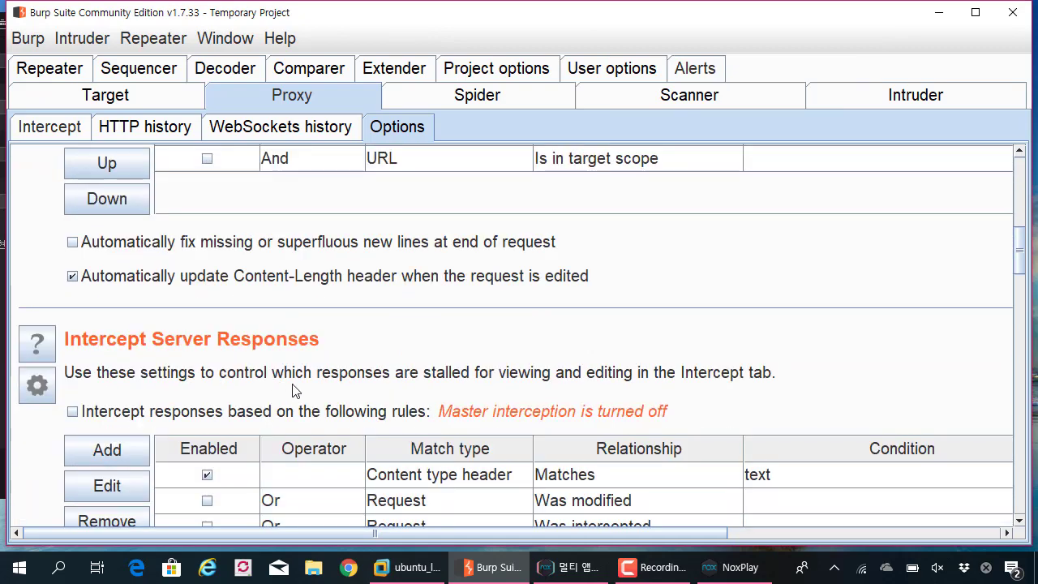
scroll(387, 251, "up", 9)
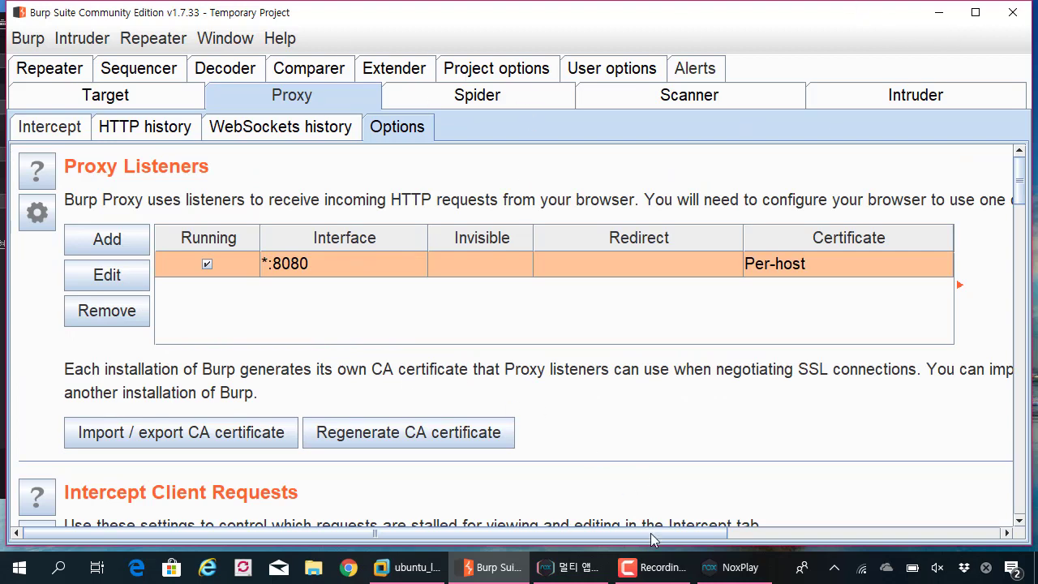
left_click(729, 567)
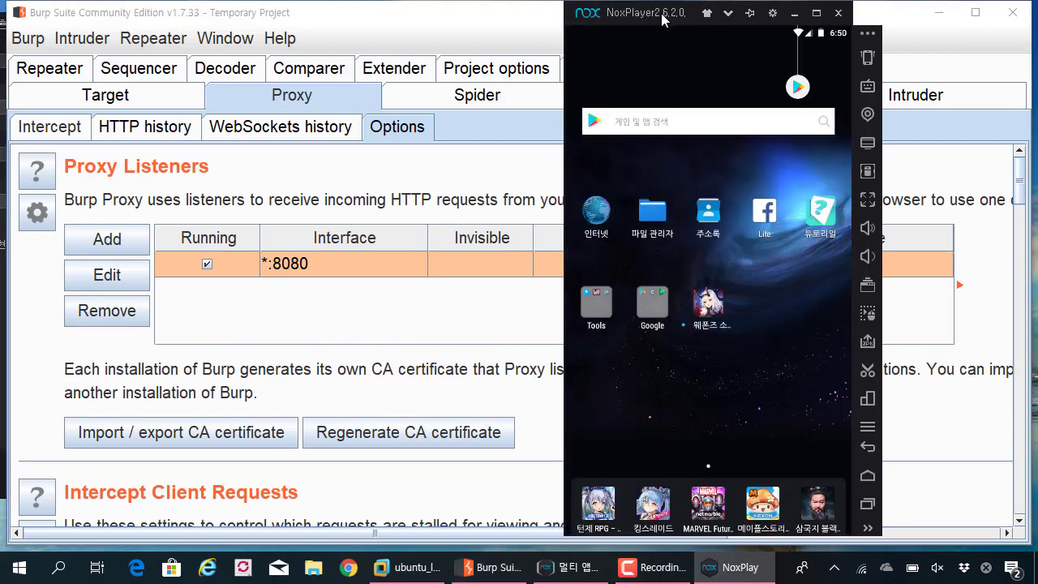
left_click_drag(651, 12, 550, 17)
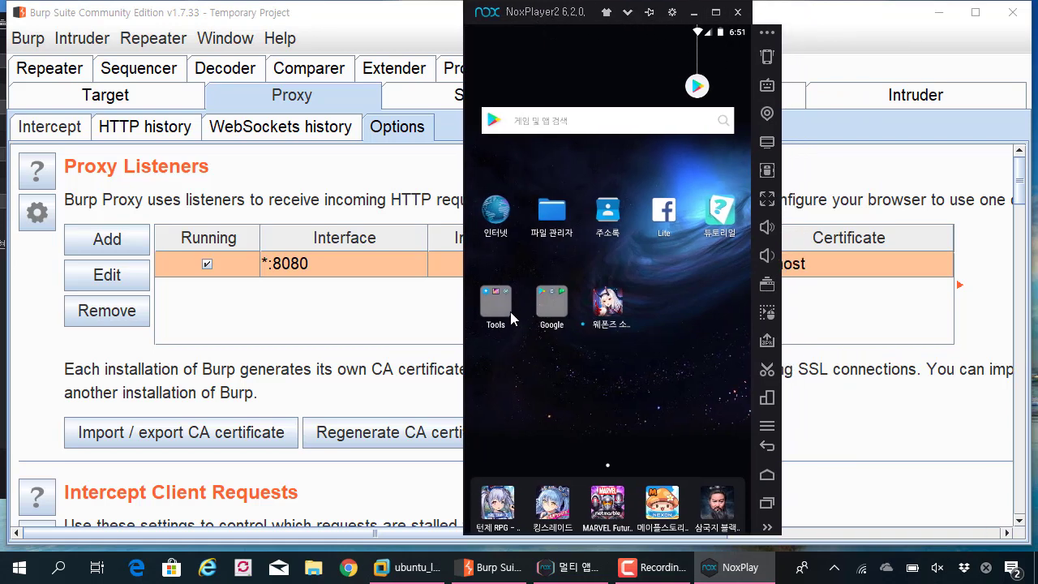
left_click(507, 311)
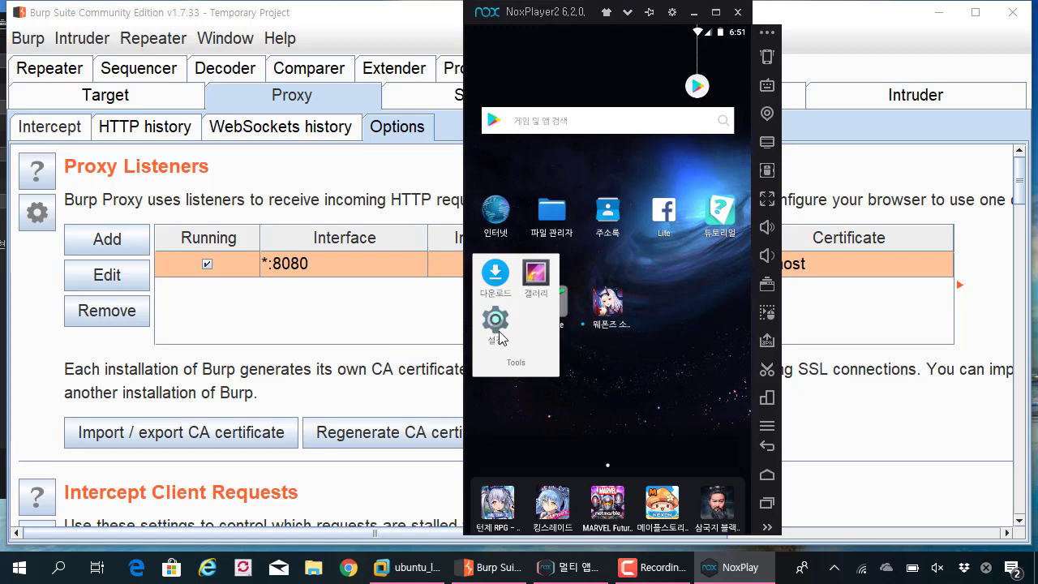
left_click(648, 369)
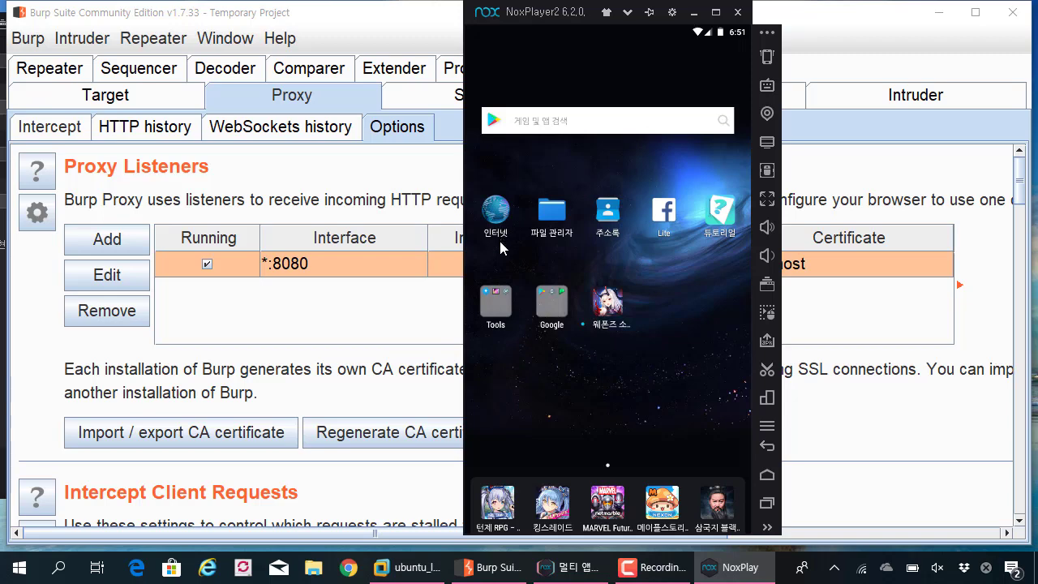
left_click(496, 212)
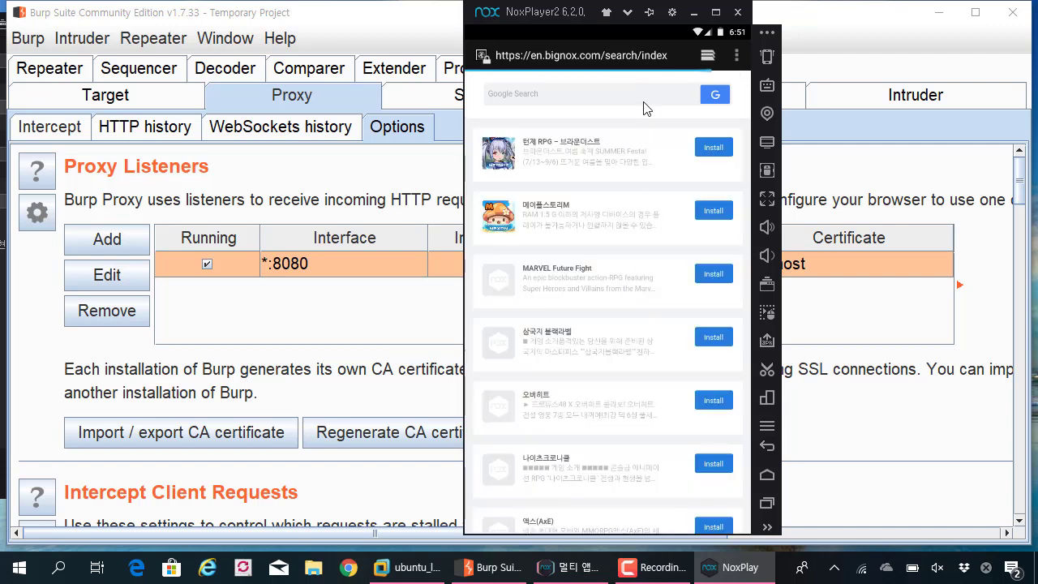
left_click(609, 55)
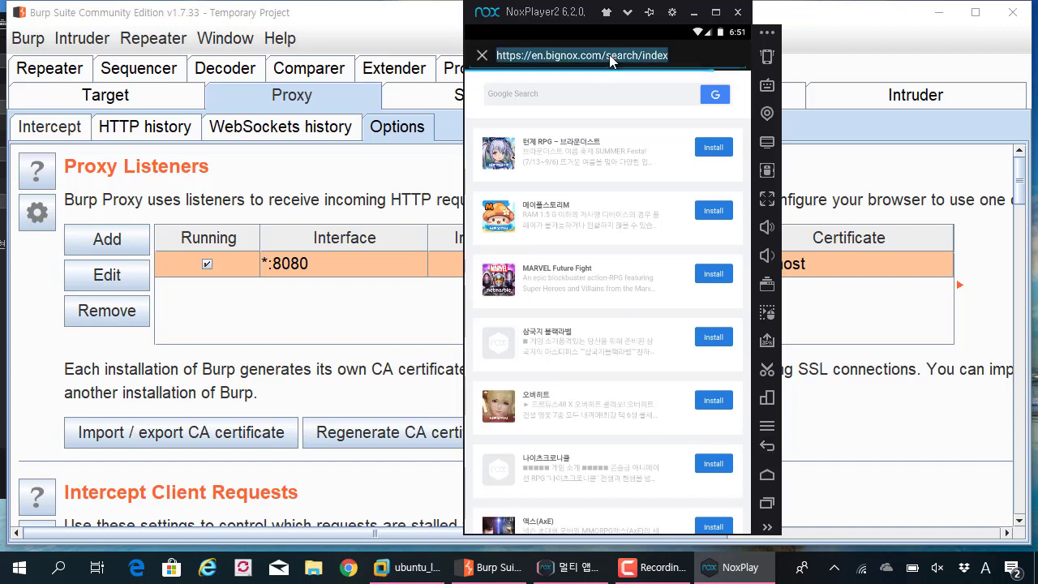
type("ht")
key("BackSpace")
key("BackSpace")
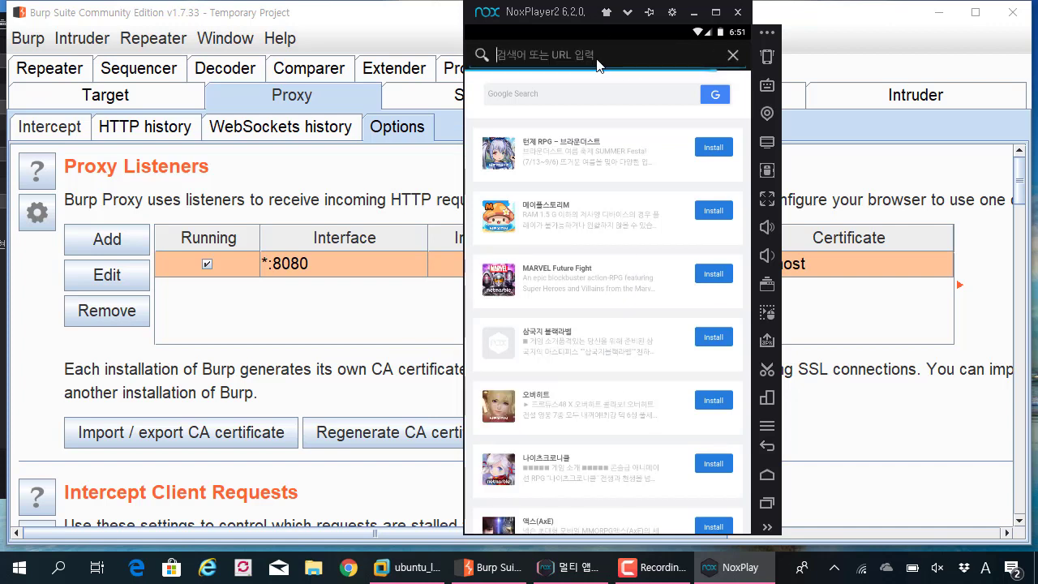
type("http://")
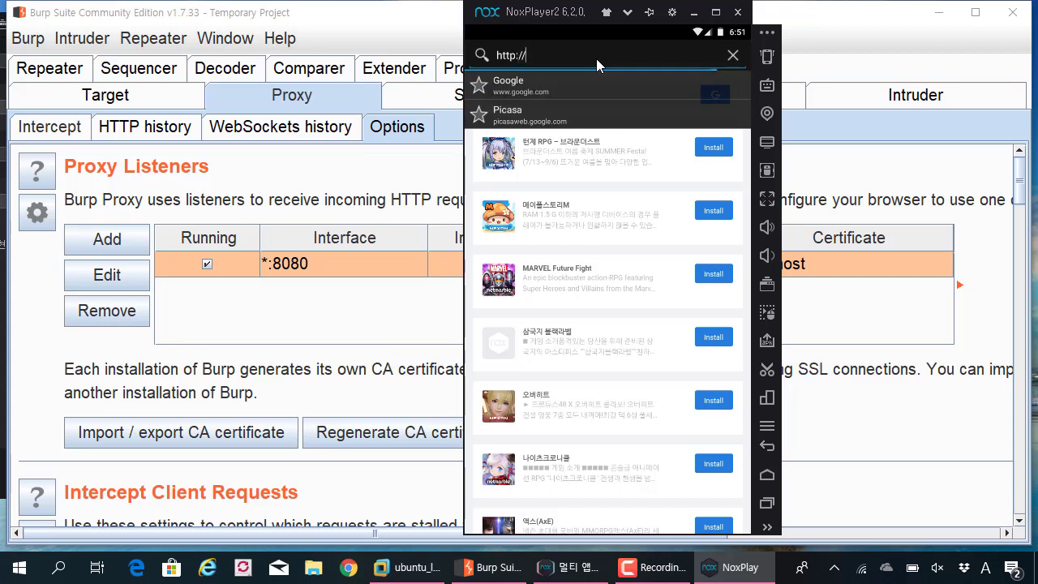
type("burp")
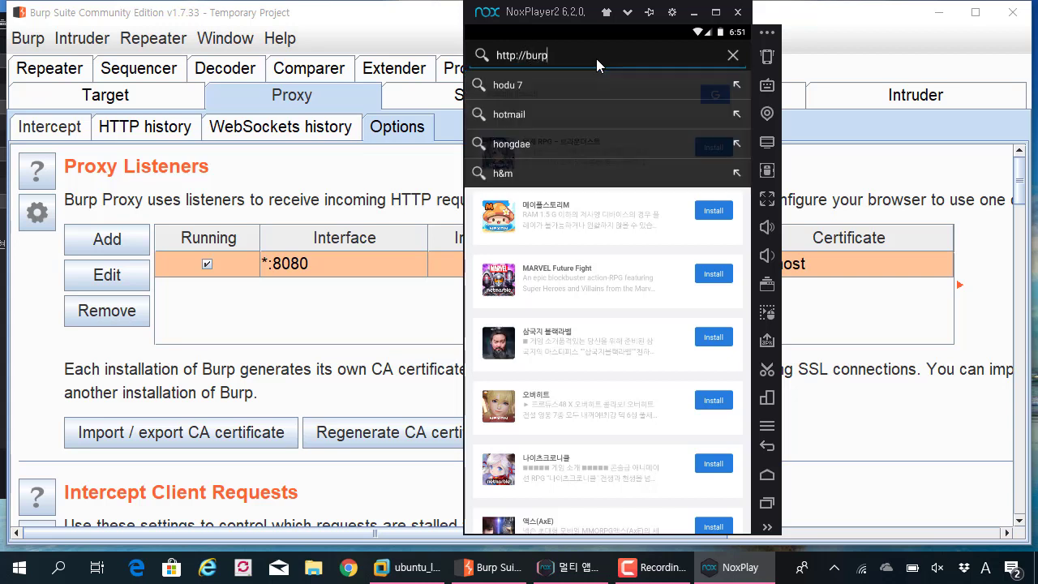
key("Return")
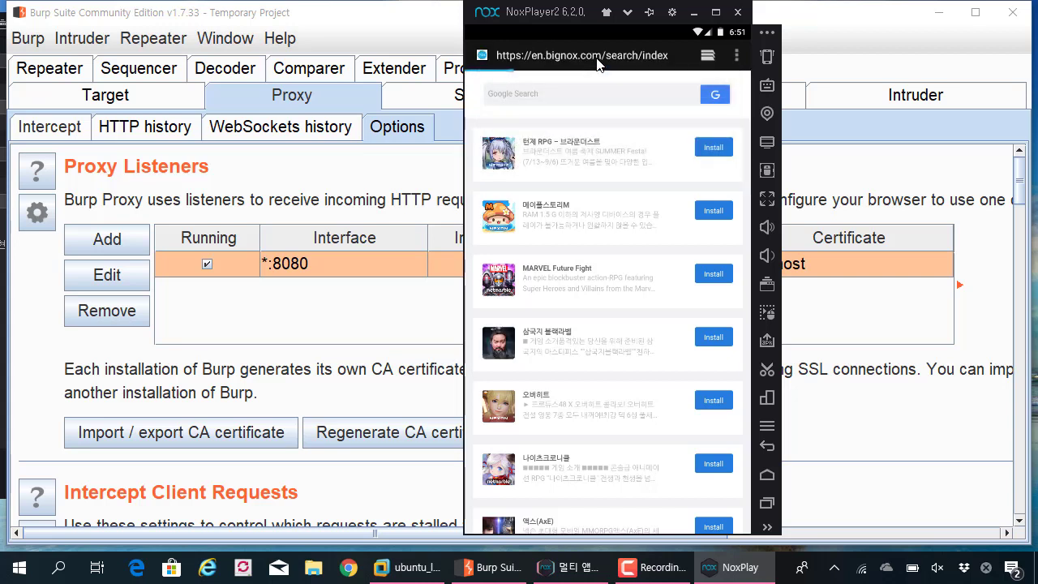
left_click(598, 62)
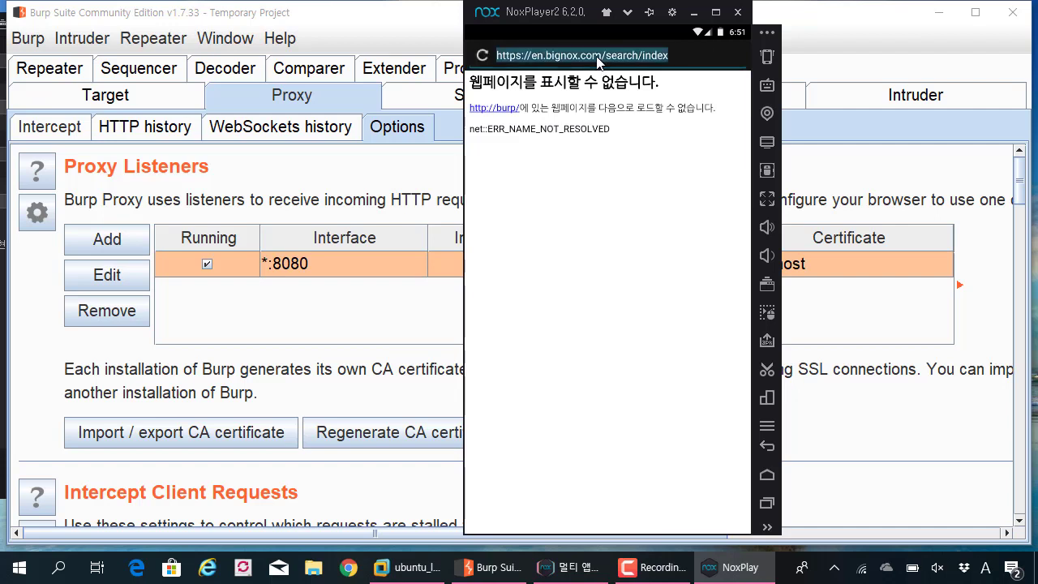
type("http://bur")
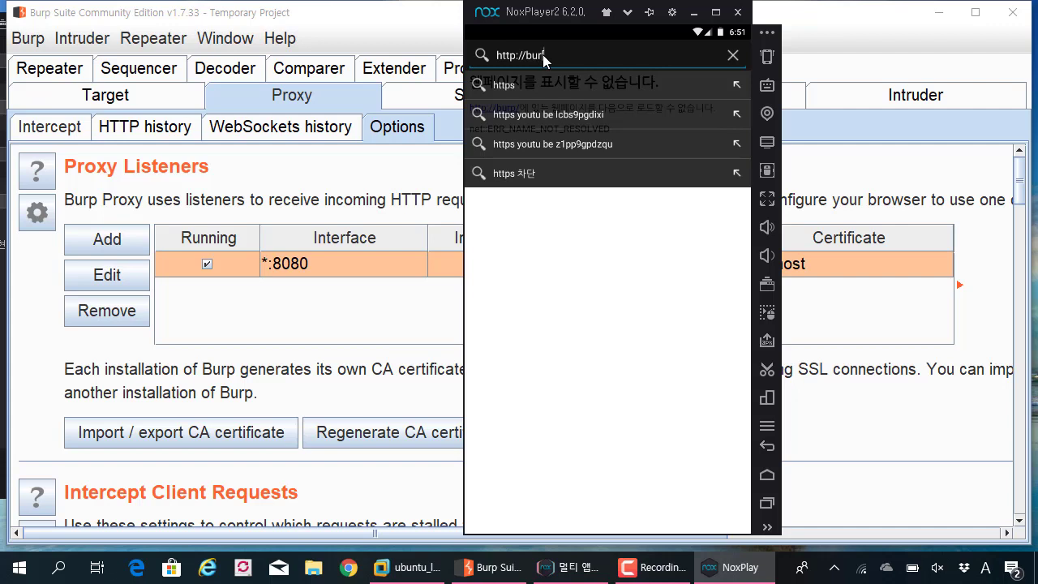
type("p")
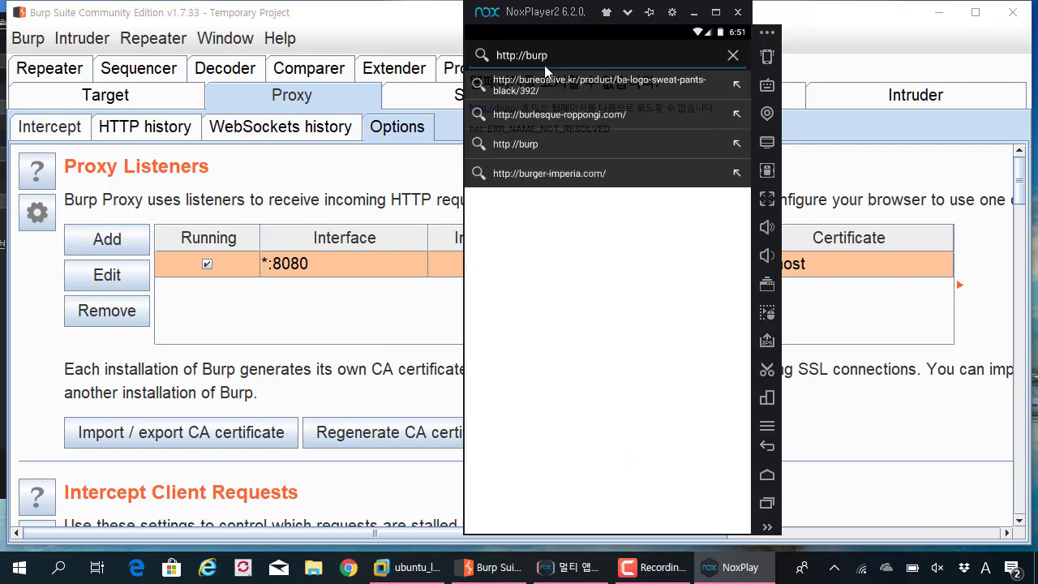
left_click(767, 476)
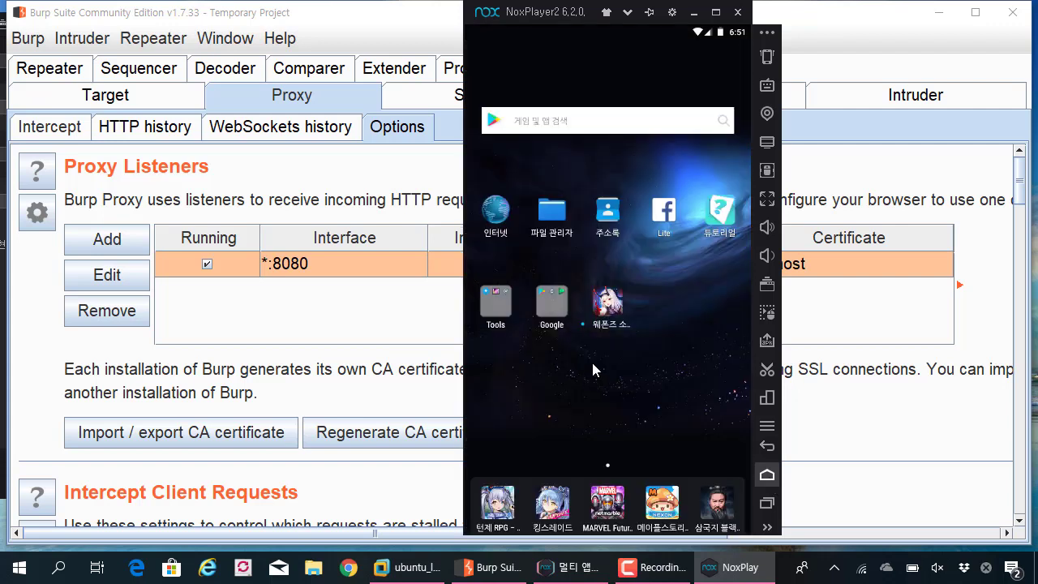
- Open Android Settings from the Tools folder and go to Wi-Fi
left_click(506, 313)
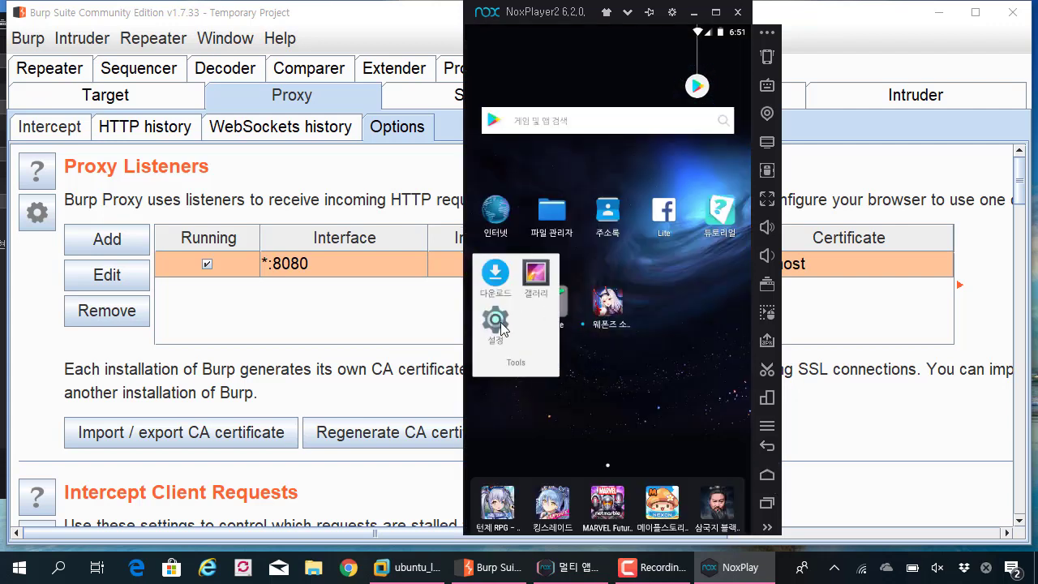
left_click(496, 321)
left_click_drag(571, 18, 525, 17)
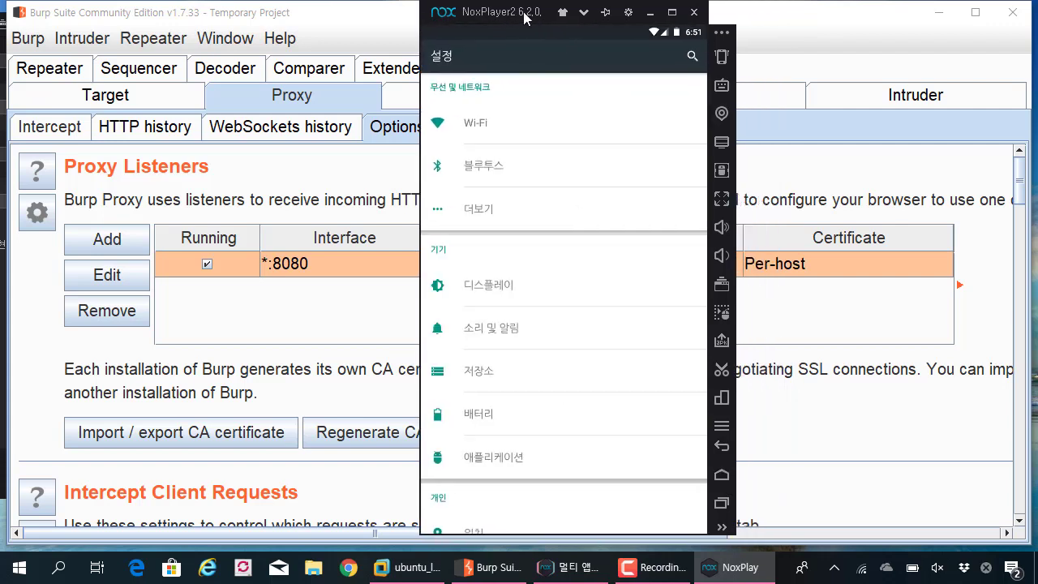
left_click(483, 129)
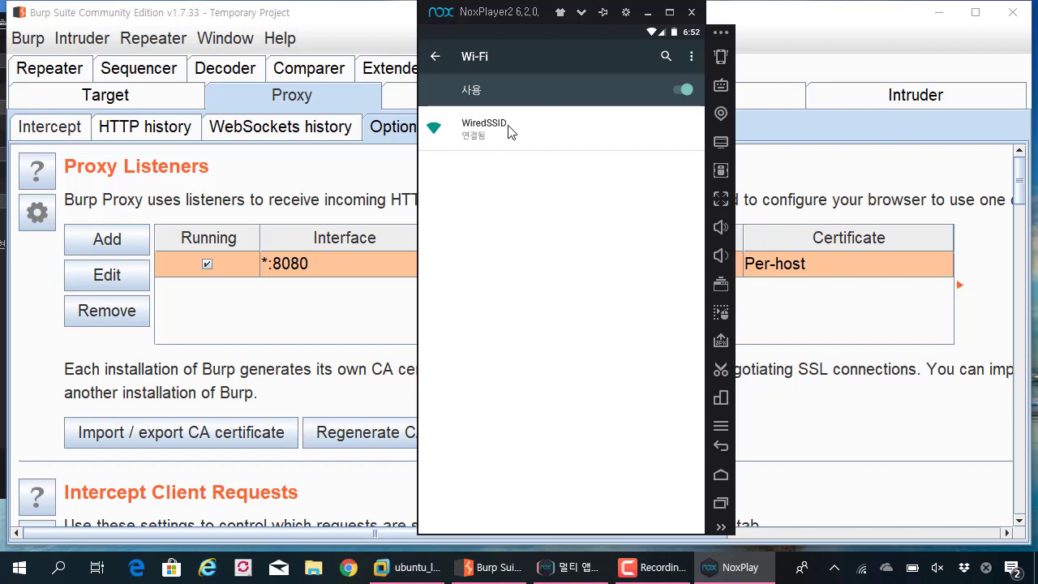
- Modify the WiredSSID network and set its proxy to 수동 (manual) under advanced options
left_click(508, 125)
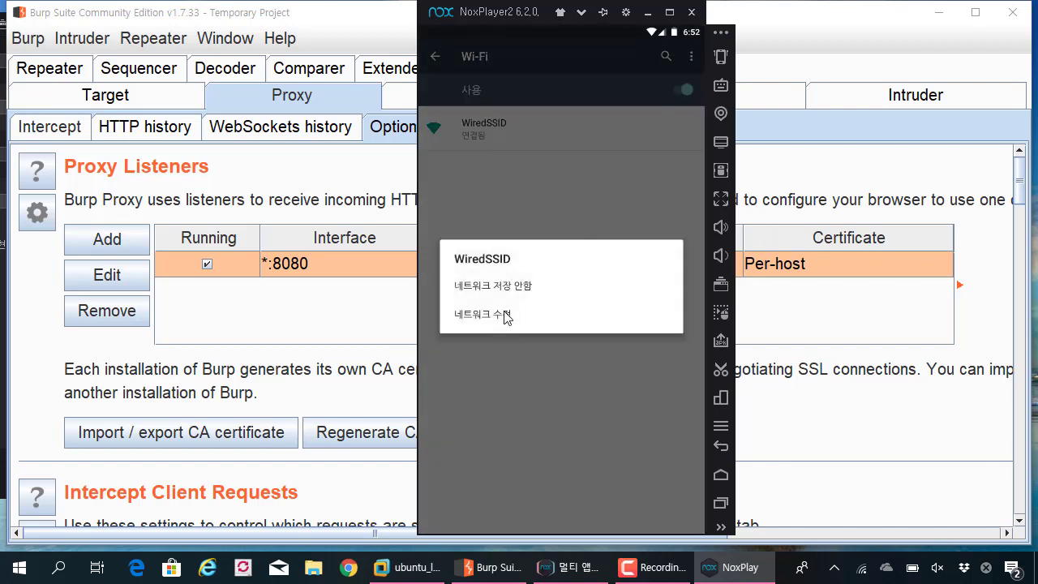
left_click(501, 323)
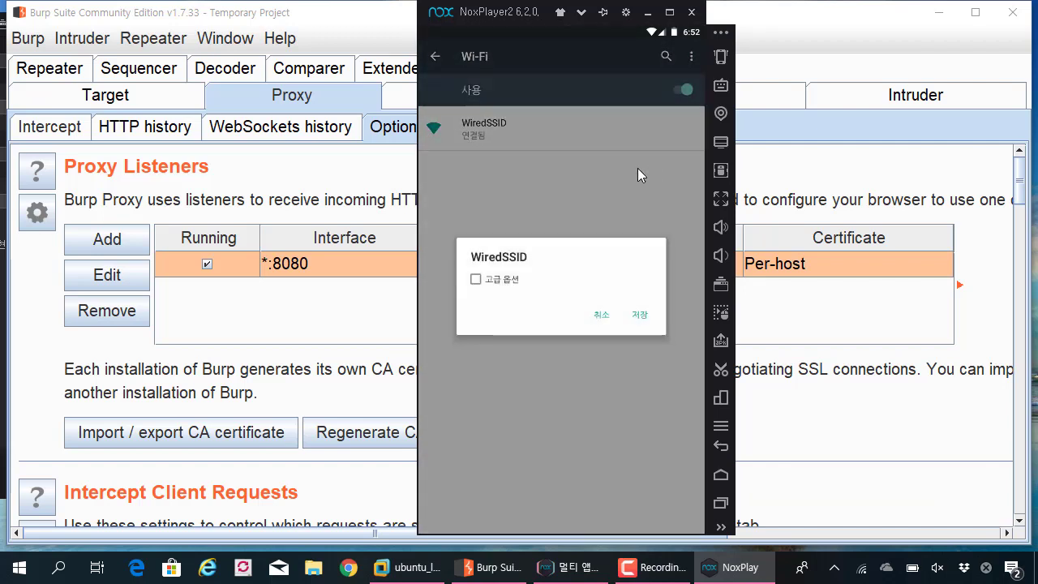
left_click(512, 281)
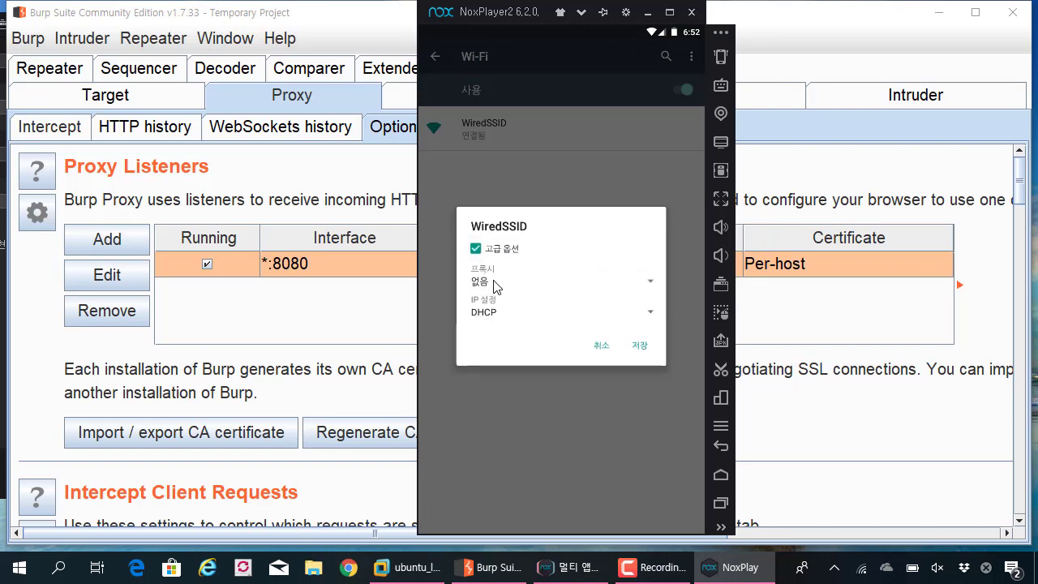
left_click(523, 284)
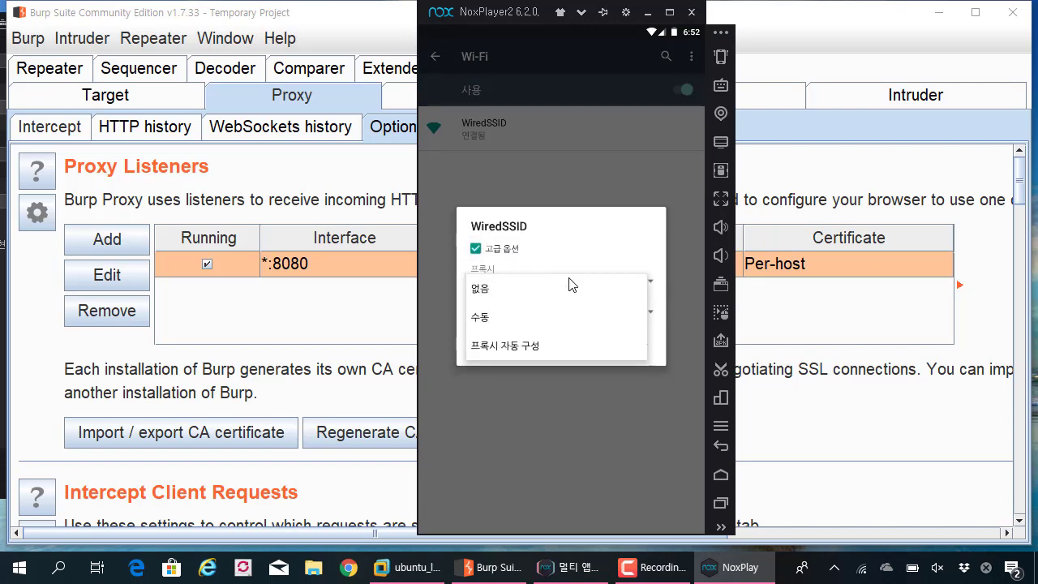
left_click(481, 318)
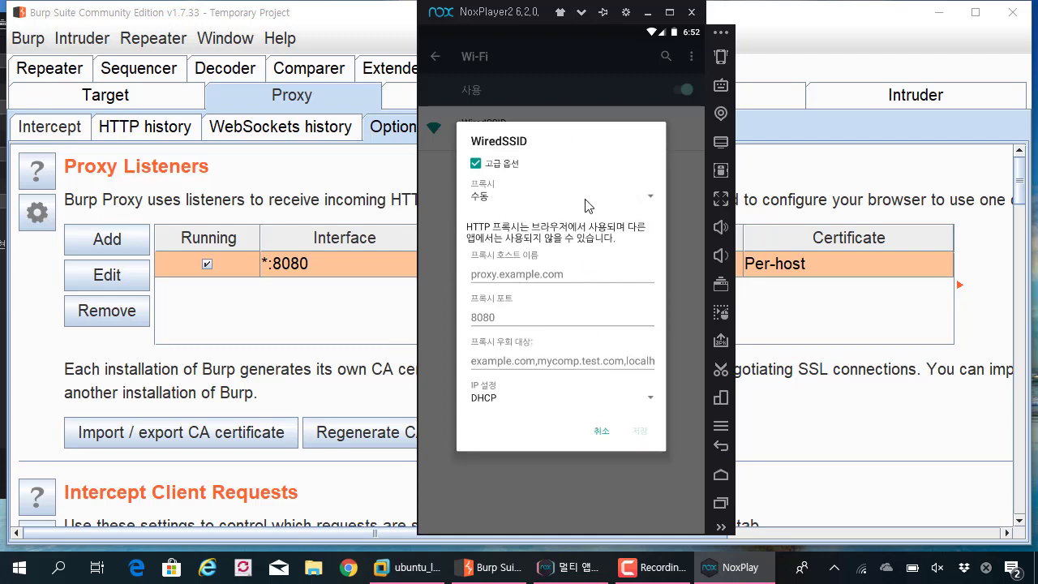
key("super+r")
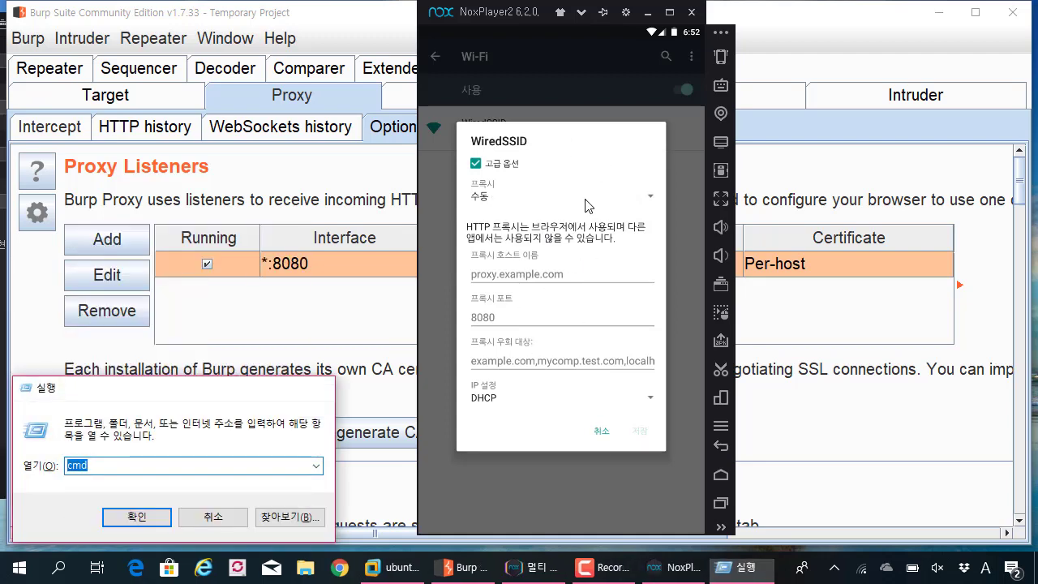
- Launch Command Prompt from Run and place its window beside the emulator
key("Return")
left_click_drag(236, 19, 846, 224)
left_click_drag(750, 217, 795, 144)
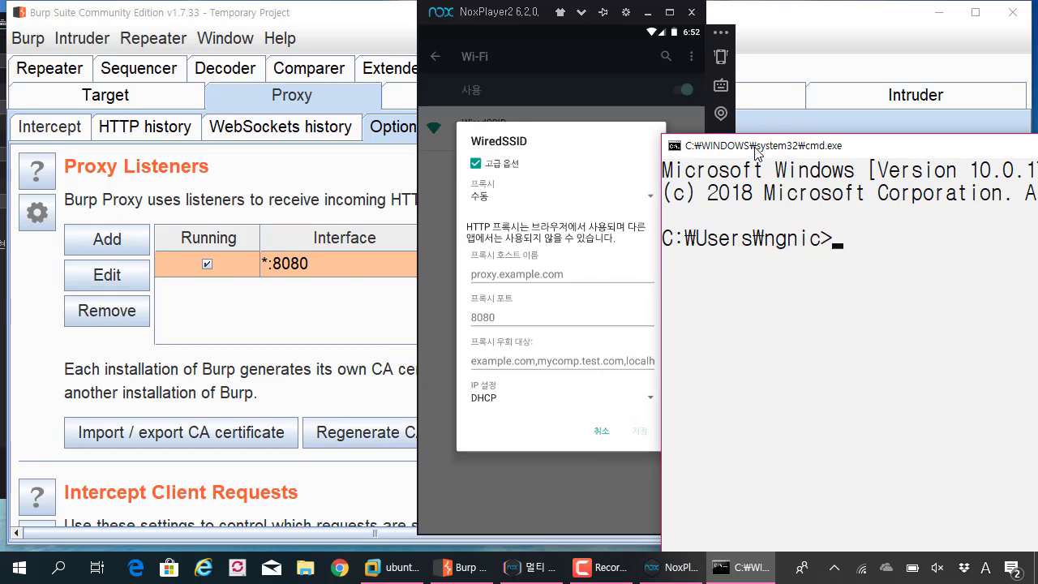
left_click_drag(755, 152, 108, 355)
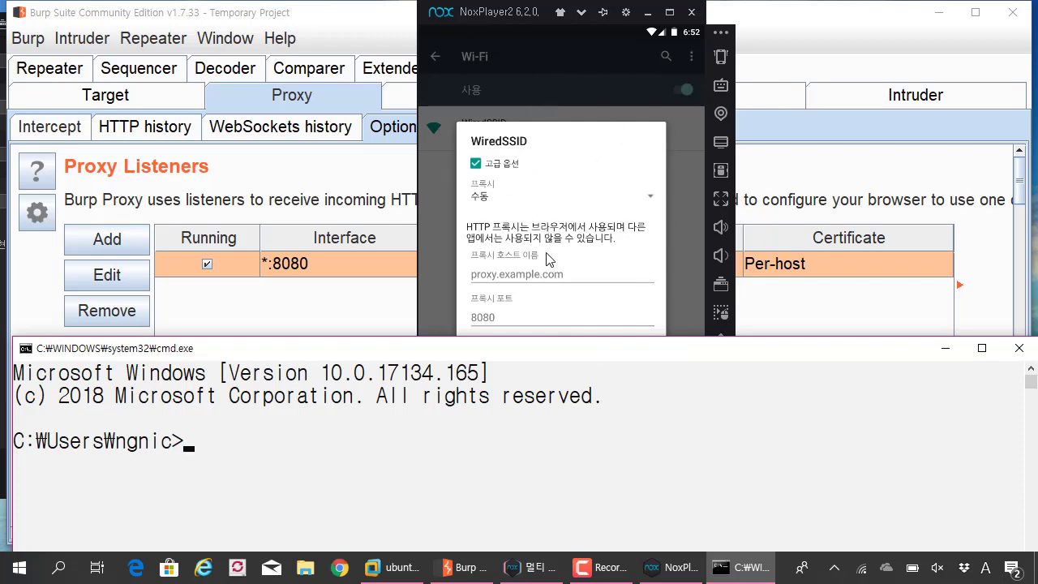
left_click_drag(618, 355, 629, 308)
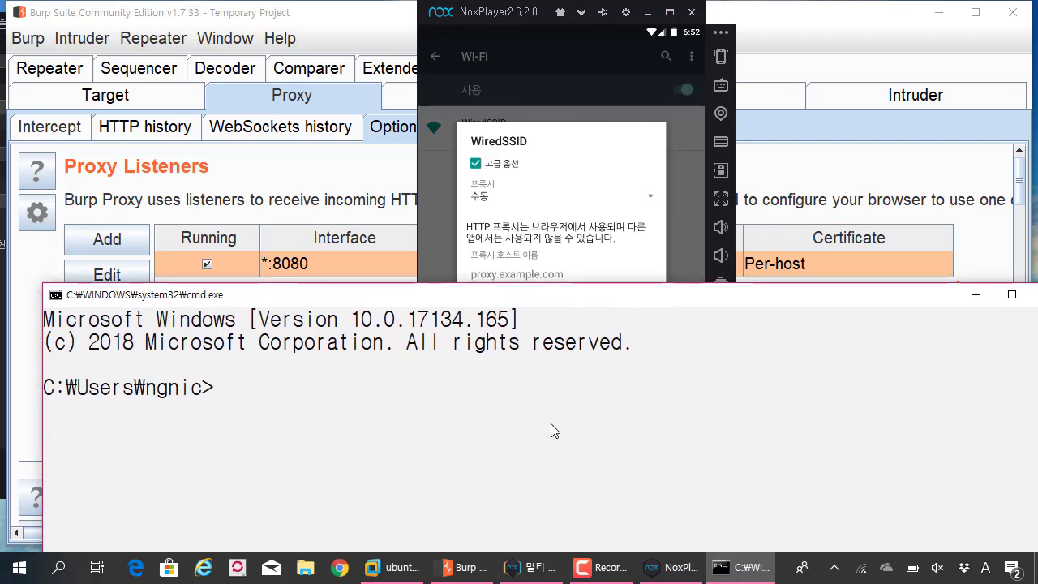
- Run ipconfig, copy the Wi-Fi IPv4 address 192.168.1.84, and minimize the console
type("1")
type("pconfig")
key("Return")
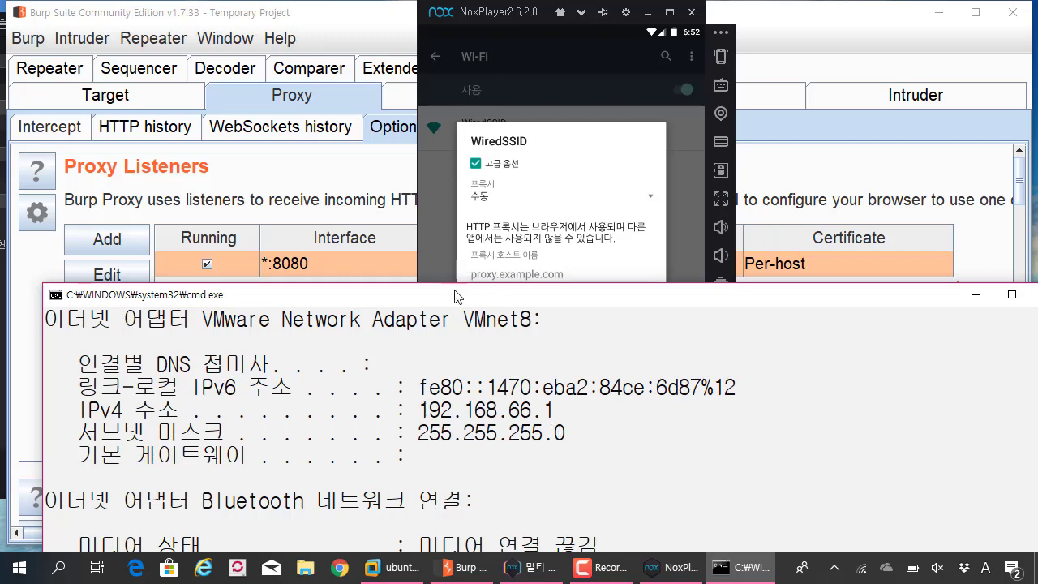
left_click_drag(453, 295, 438, 62)
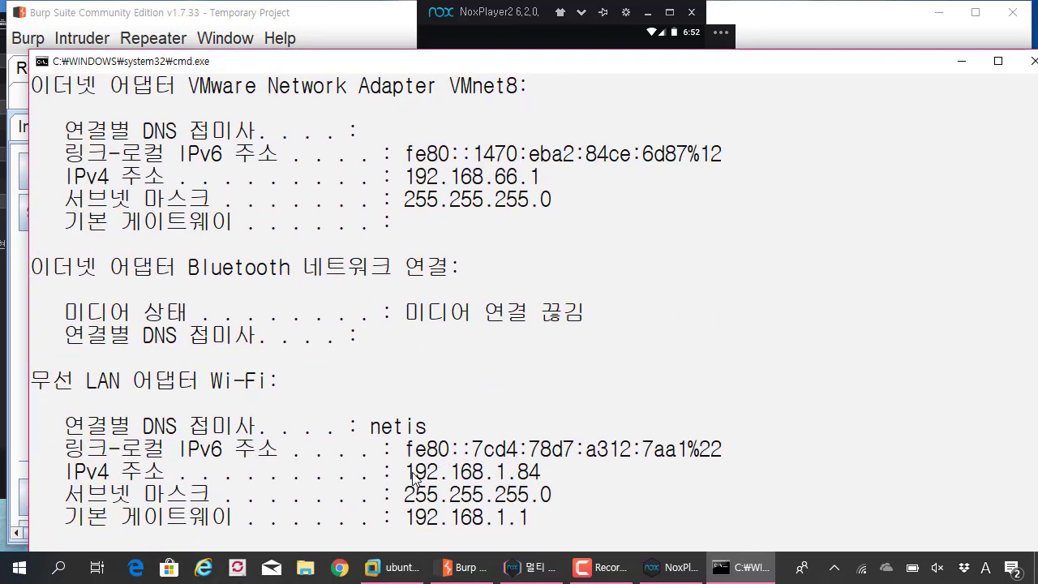
left_click_drag(406, 472, 534, 475)
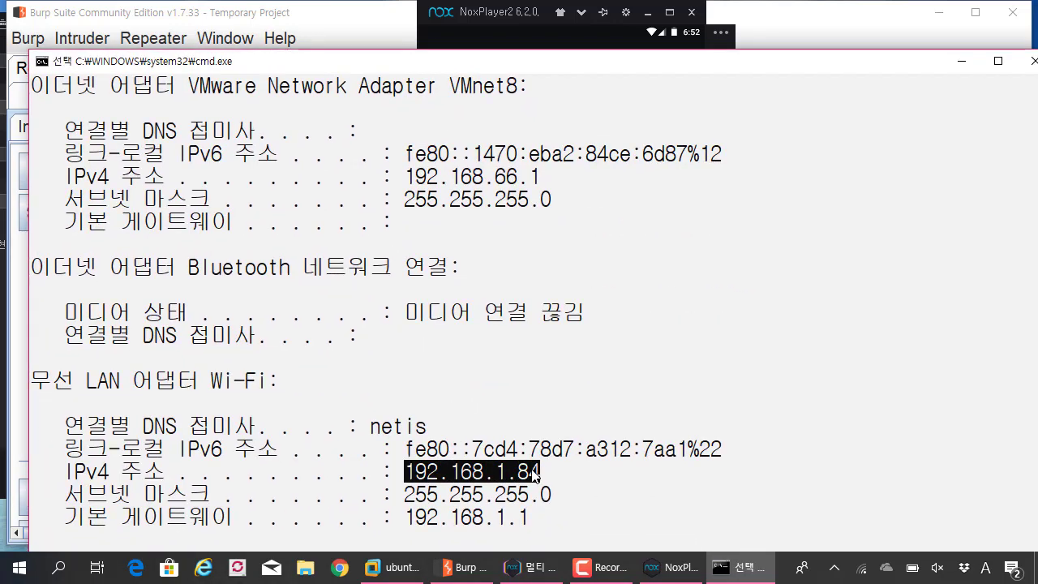
right_click(535, 474)
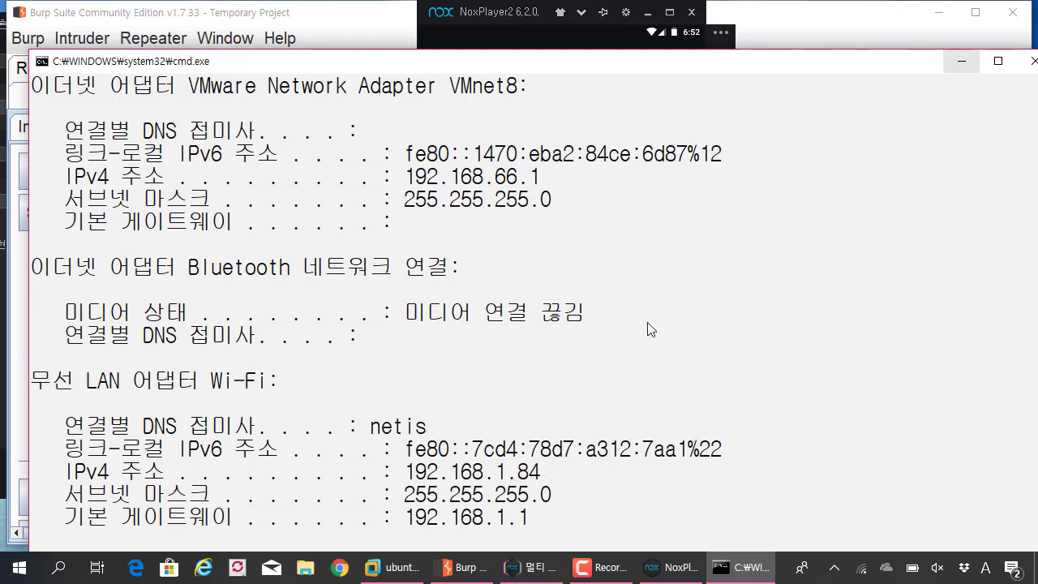
left_click_drag(416, 472, 529, 474)
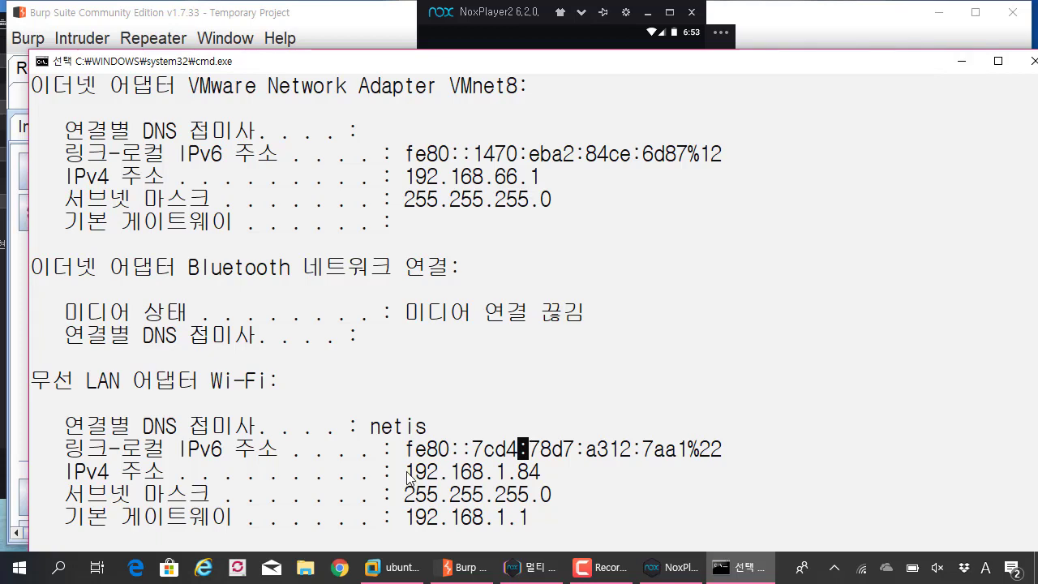
left_click_drag(406, 470, 536, 477)
right_click(536, 477)
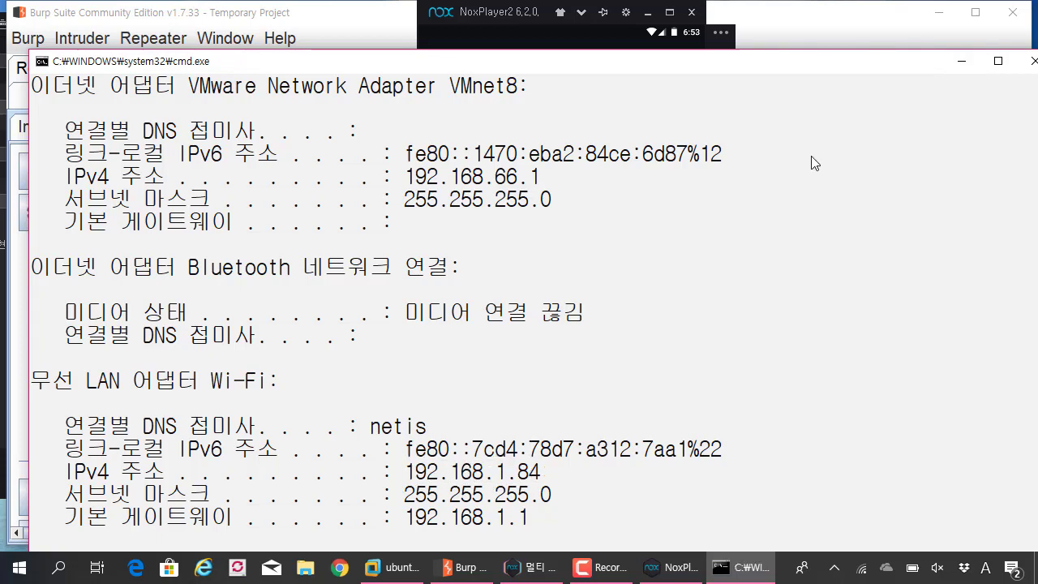
left_click(962, 61)
left_click(535, 282)
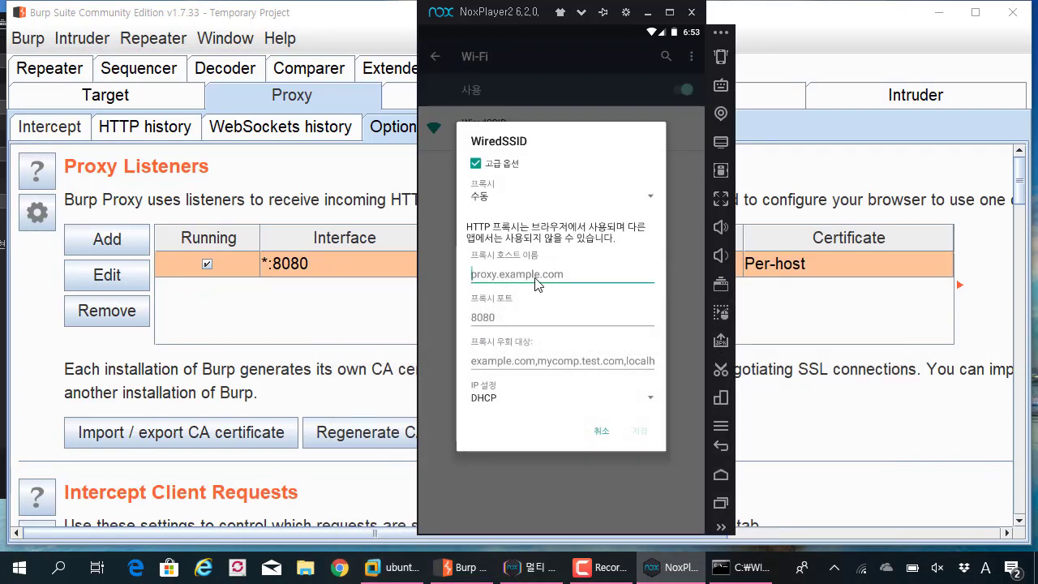
- Enter proxy hostname 192.168.1.84 and port 8080 for WiredSSID and save
type("192.168.1.84")
left_click(474, 291)
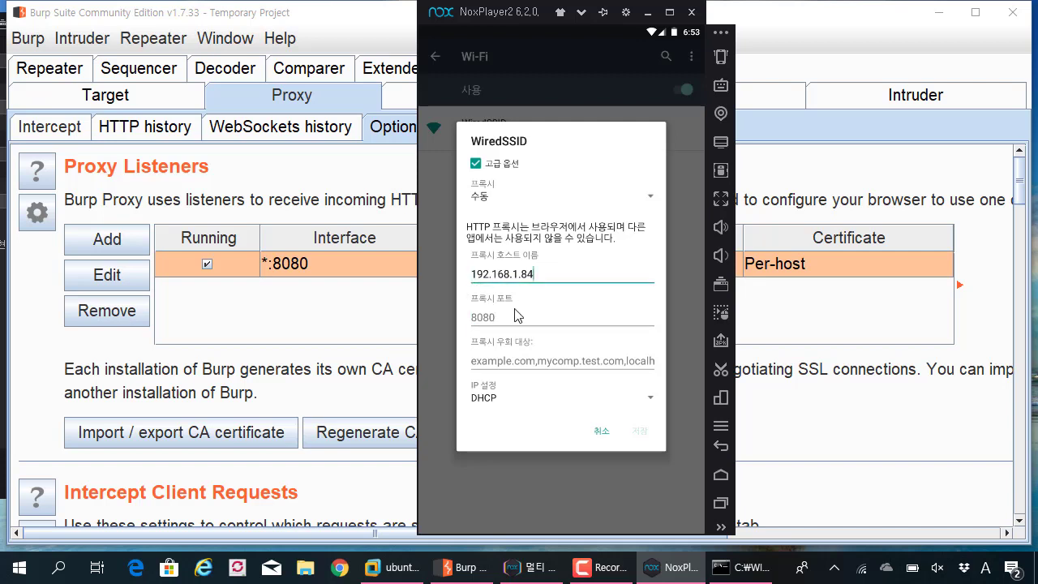
left_click(520, 321)
type("8080")
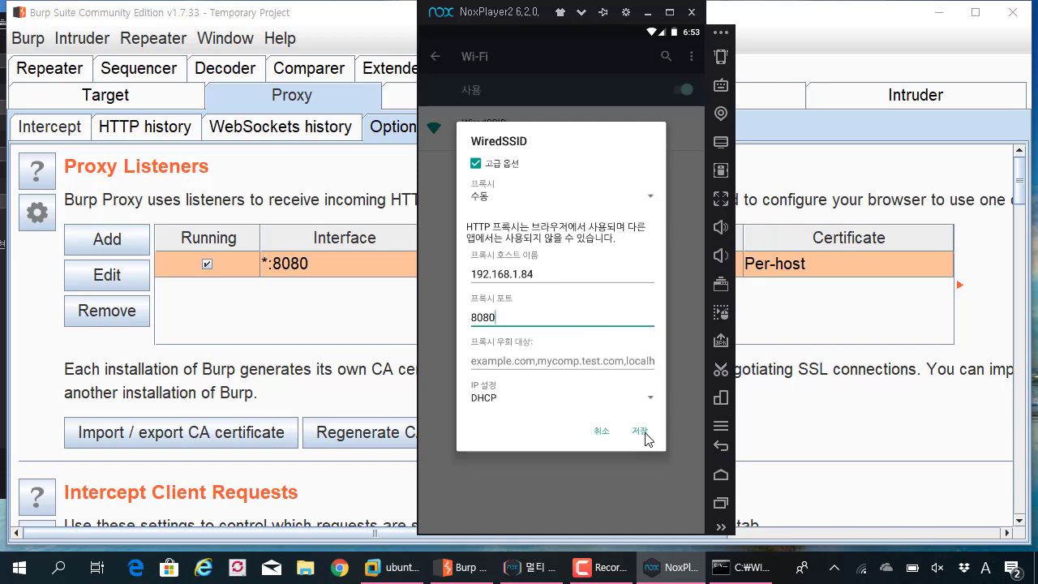
left_click(640, 431)
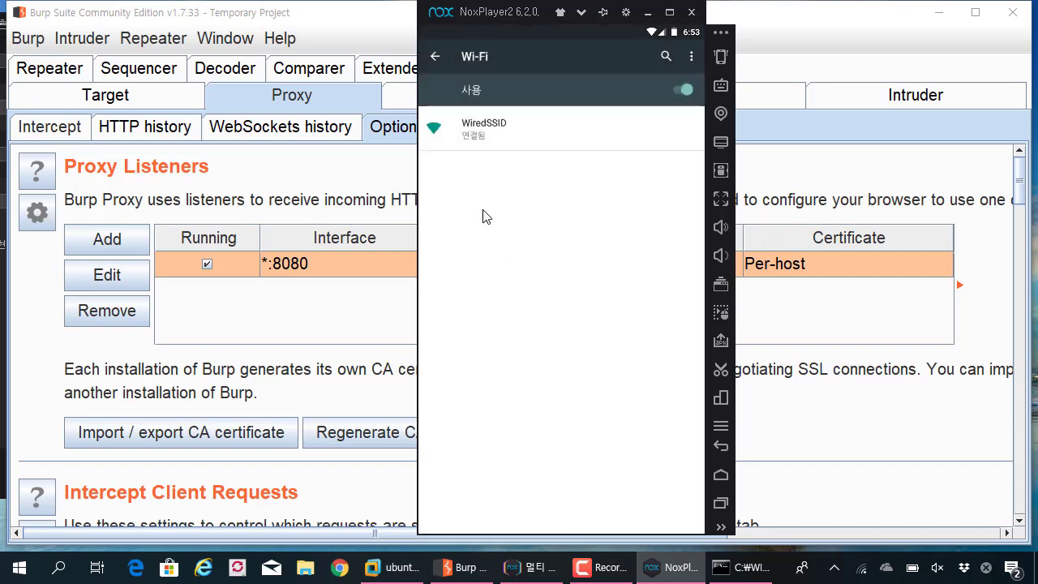
left_click(720, 477)
left_click(456, 231)
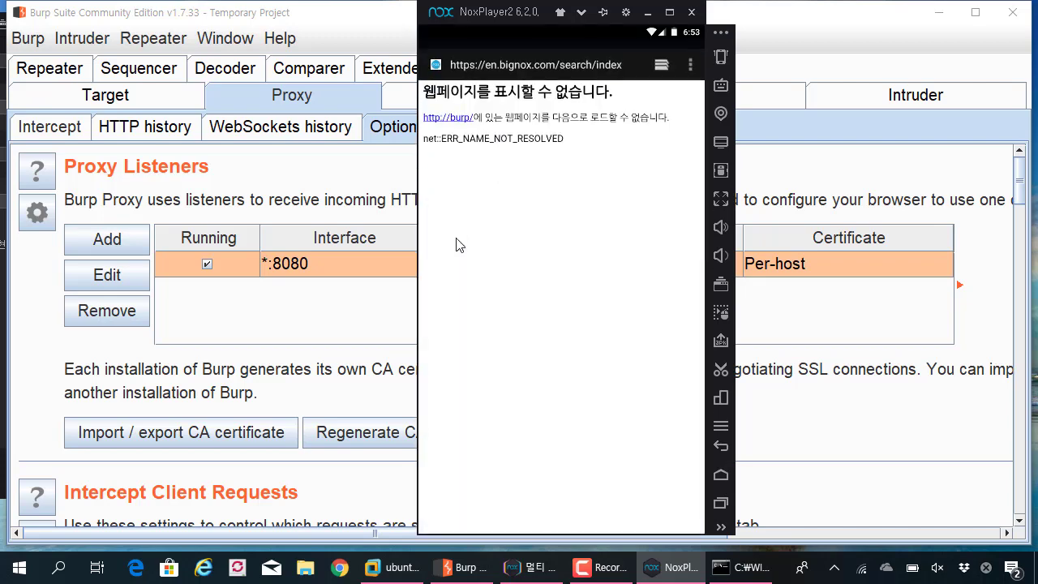
left_click(527, 62)
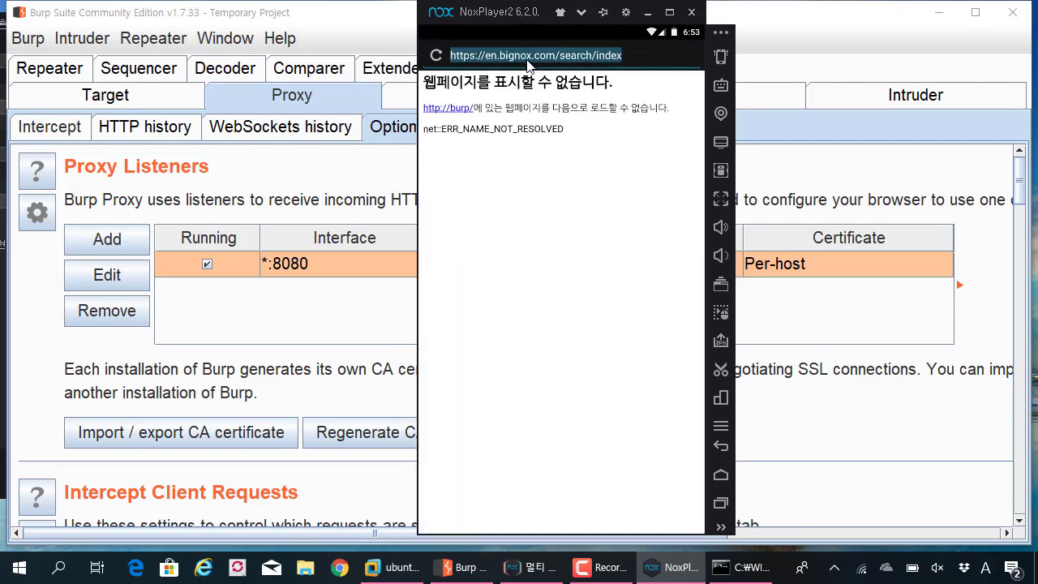
type("http:/")
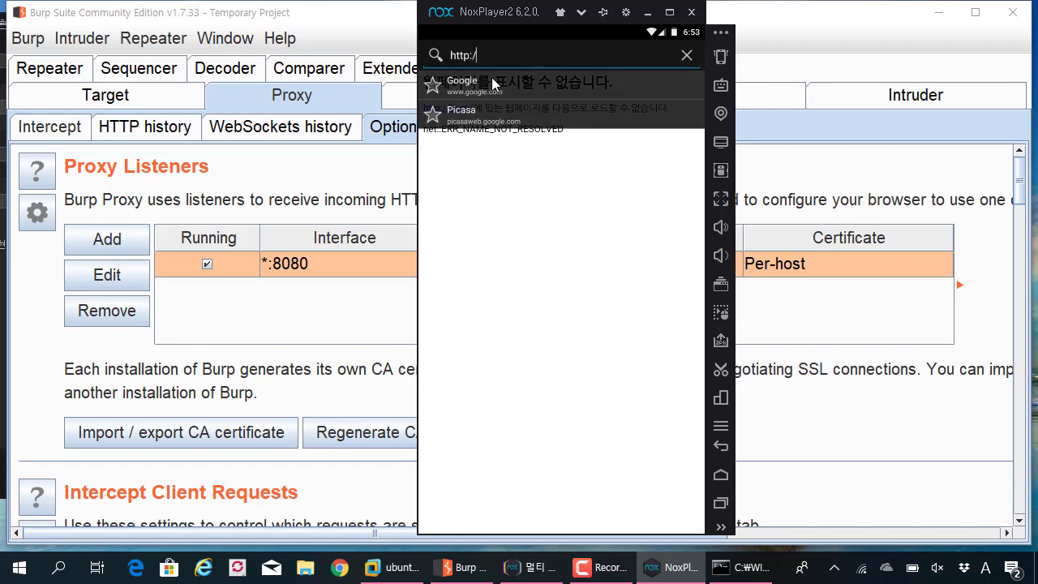
type("/burp")
key("Return")
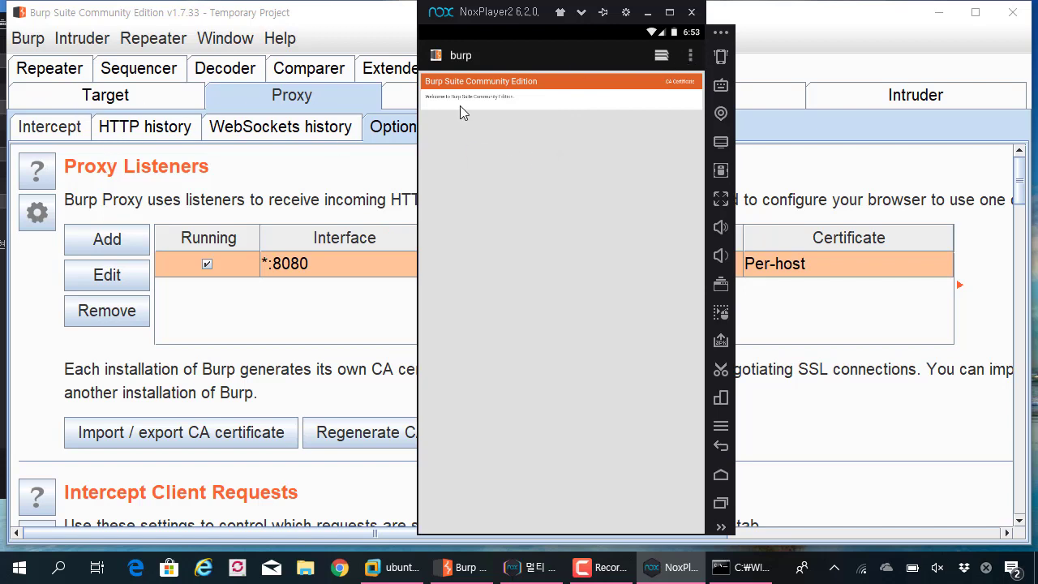
left_click_drag(506, 18, 472, 60)
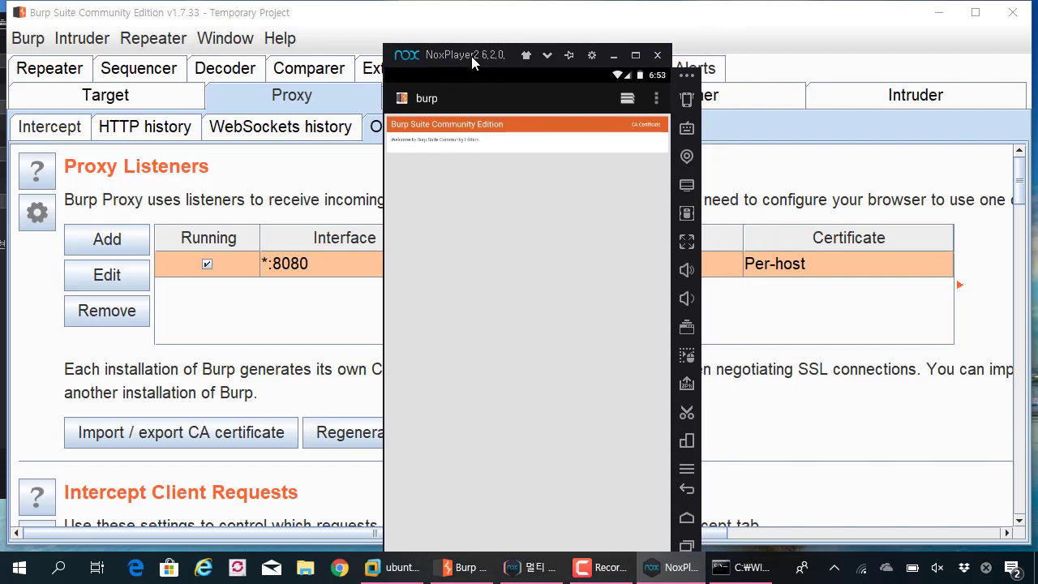
left_click(653, 97)
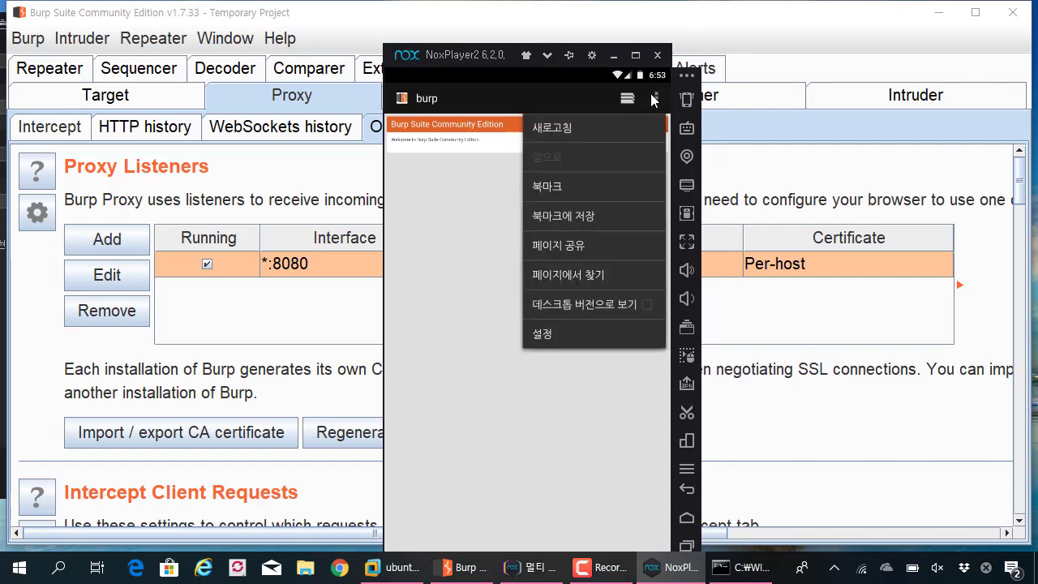
left_click(442, 202)
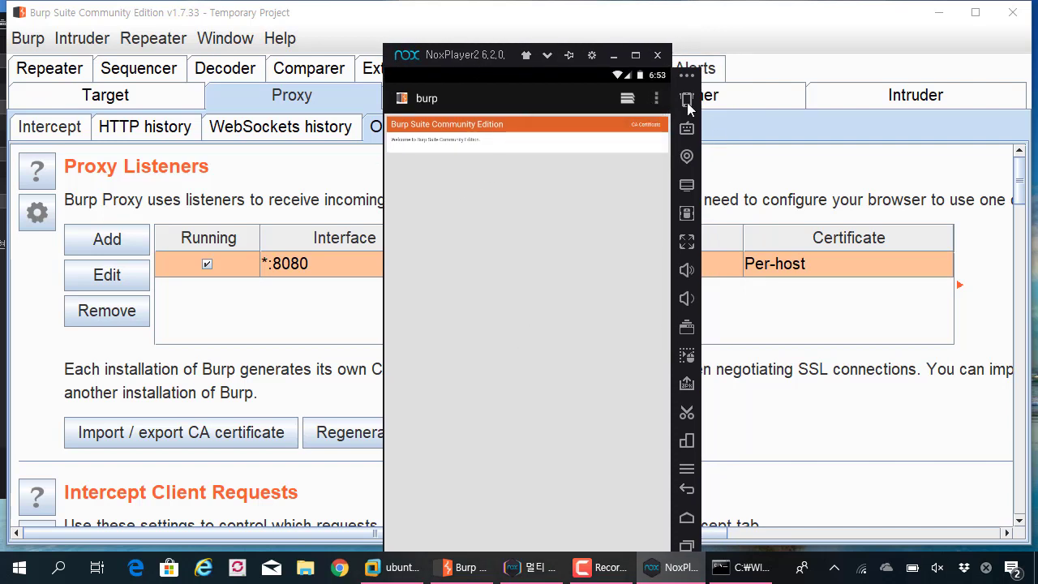
left_click(641, 124)
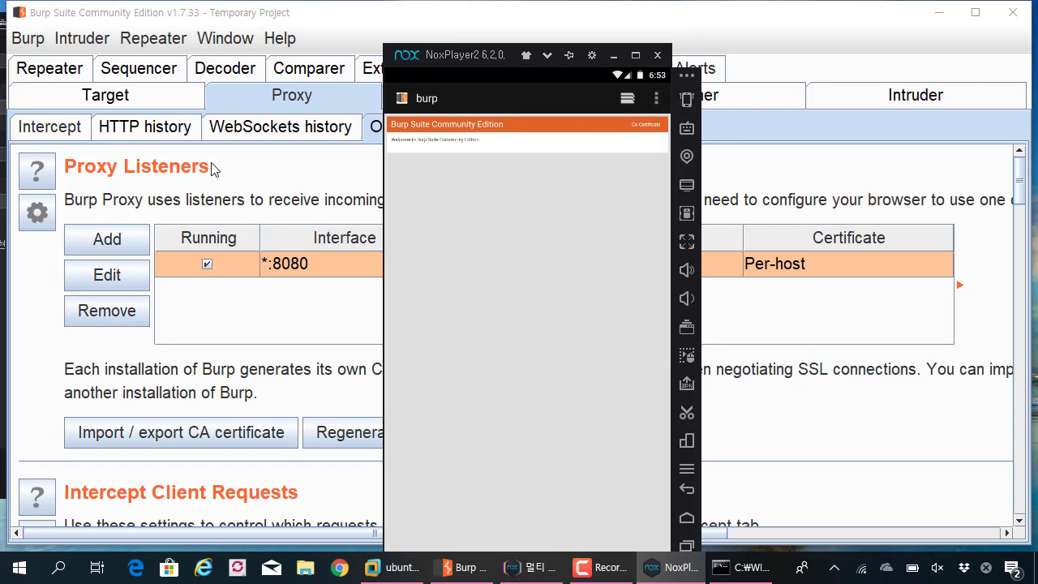
- Check Burp's Proxy Intercept tab and listener settings, then return to the emulator
left_click(302, 11)
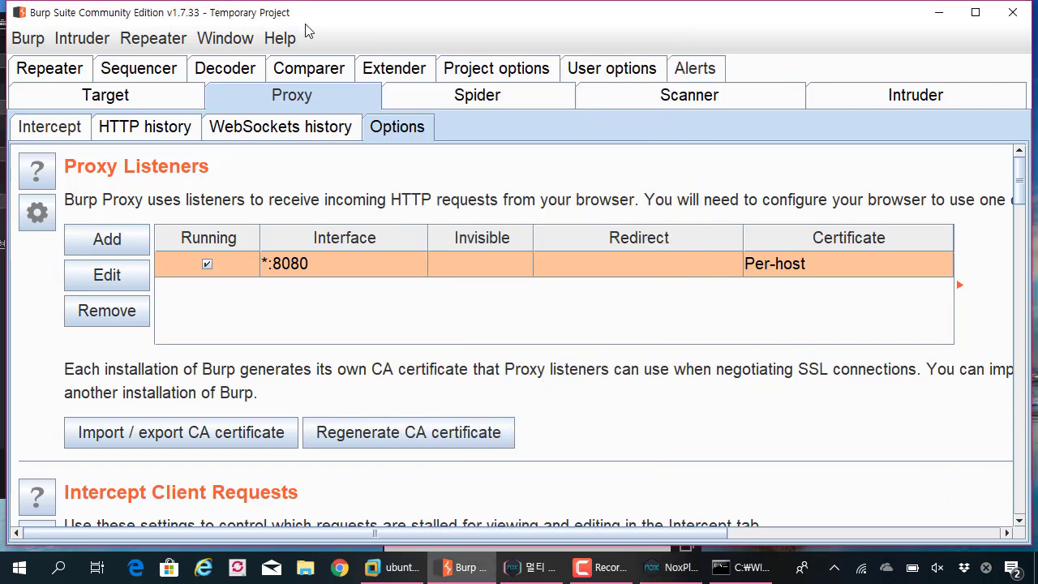
left_click(75, 128)
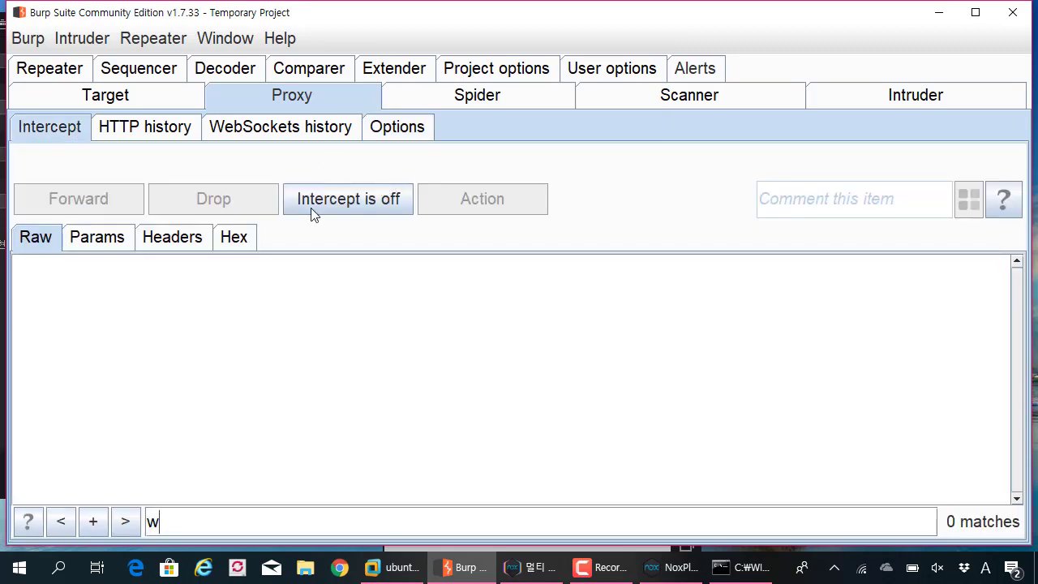
left_click(386, 127)
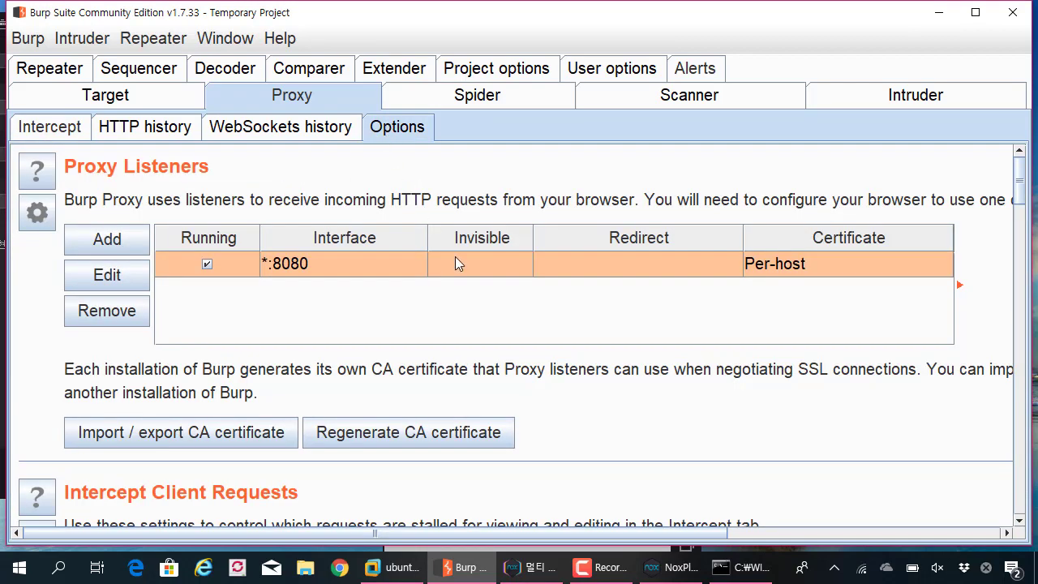
key("alt+Tab")
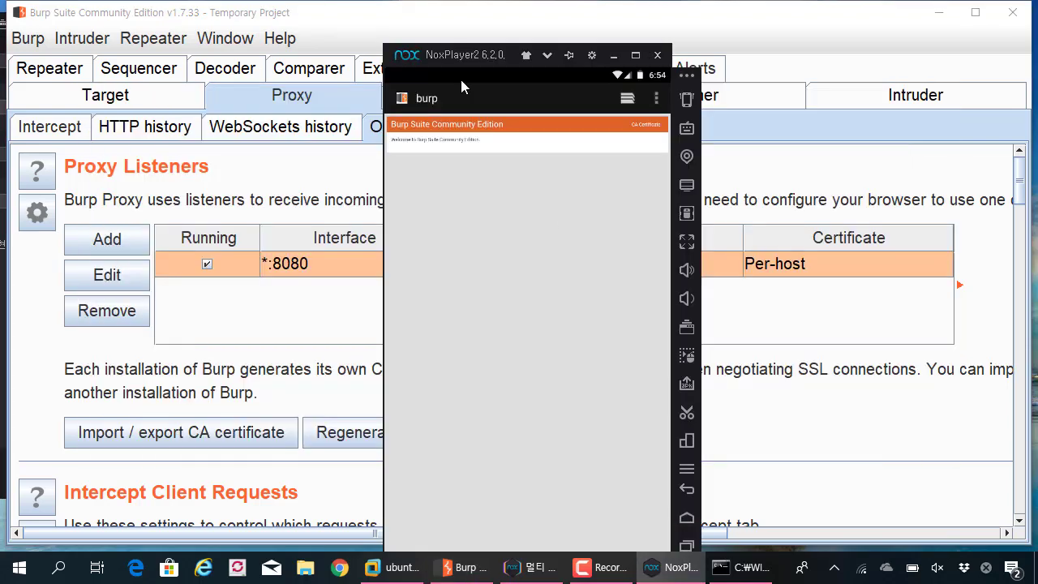
left_click_drag(470, 55, 474, 29)
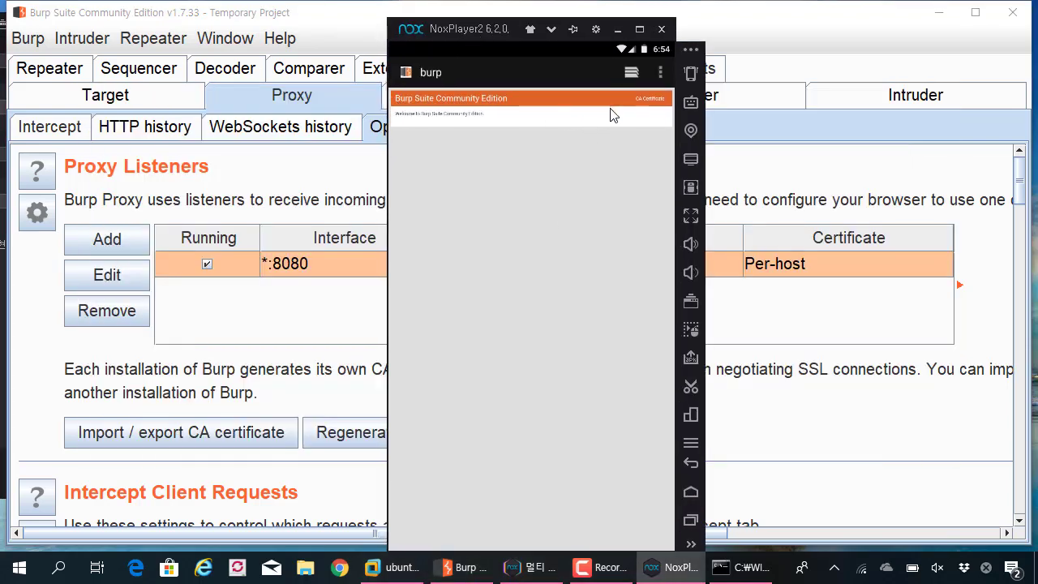
- Close the accidentally opened key mapping settings without saving
left_click(649, 101)
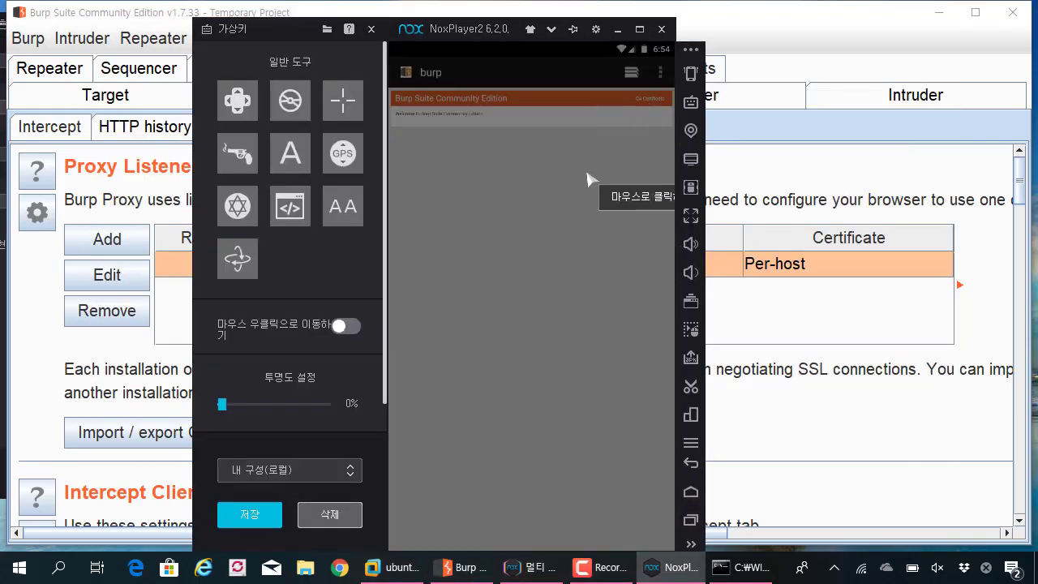
left_click(581, 176)
left_click(565, 342)
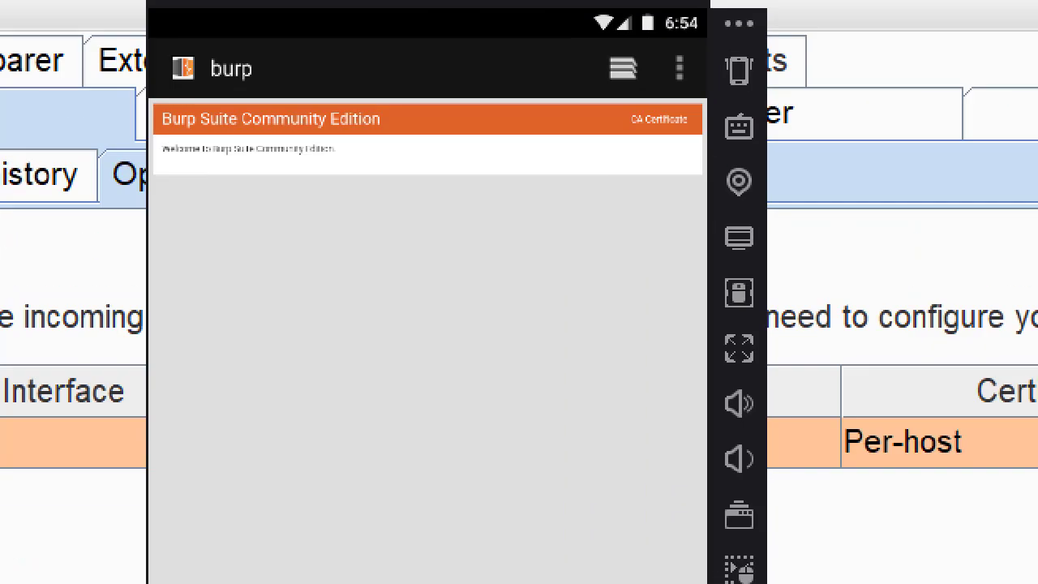
mouse_move(630, 111)
left_mouse_down()
mouse_move(665, 114)
mouse_move(701, 87)
mouse_move(605, 91)
mouse_move(659, 151)
left_mouse_up()
key("Escape")
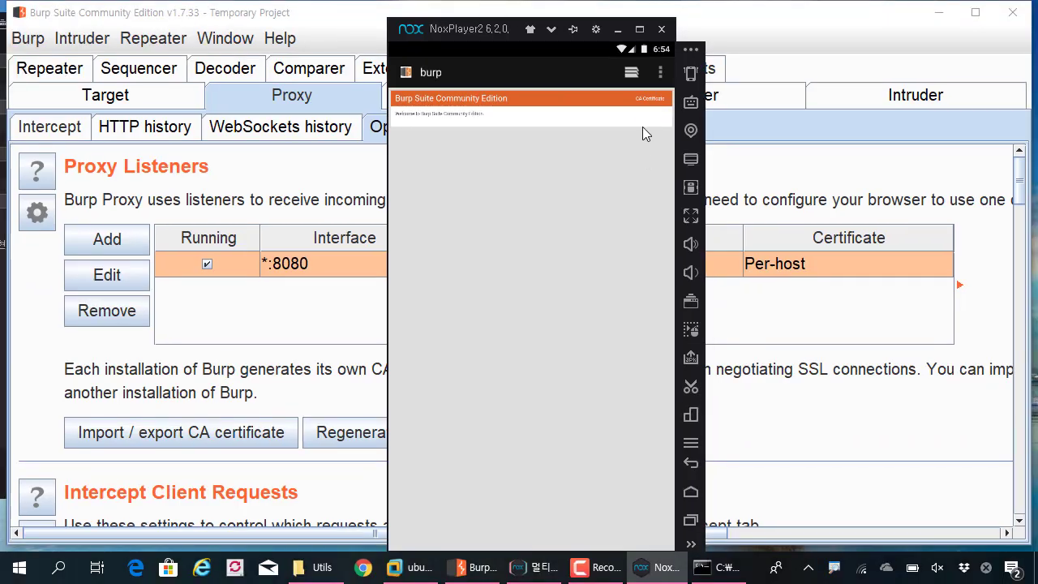
- Download Burp's CA certificate and confirm cacert.der finished in the notifications
left_click(649, 99)
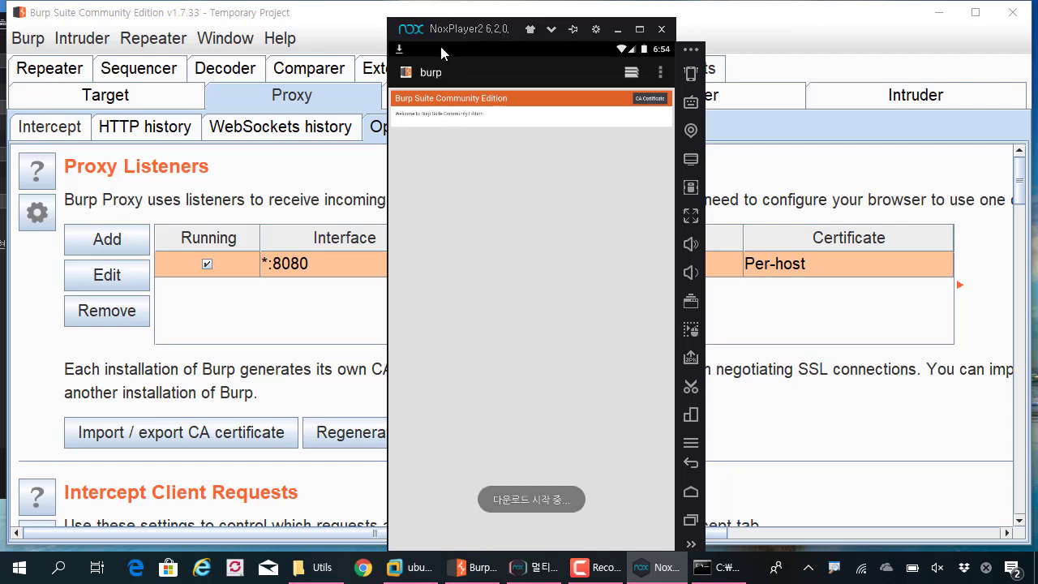
left_click_drag(440, 43, 495, 158)
left_click_drag(484, 54, 495, 327)
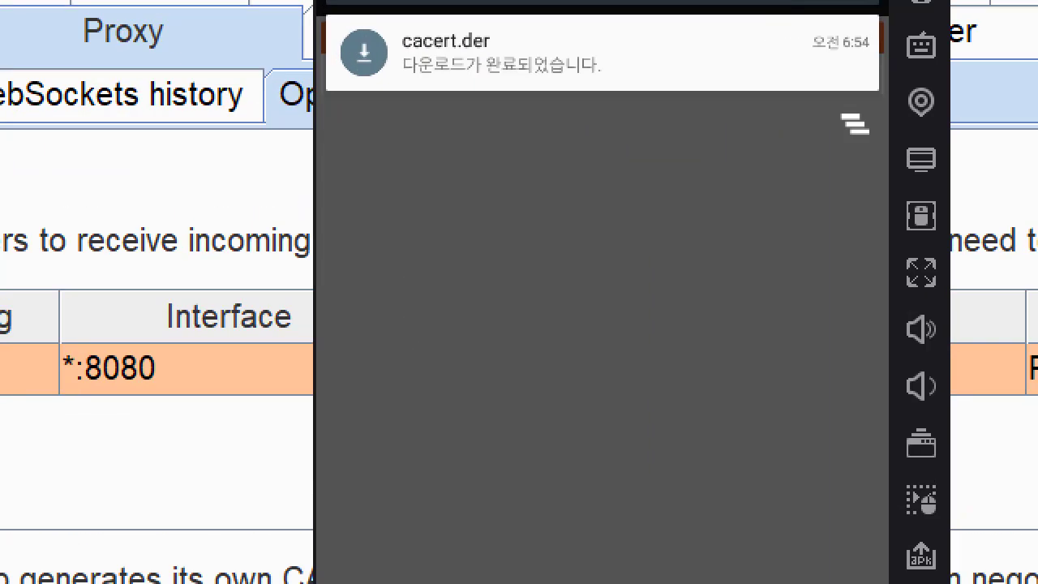
mouse_move(585, 144)
left_mouse_down()
mouse_move(700, 40)
mouse_move(312, 46)
mouse_move(565, 162)
left_mouse_up()
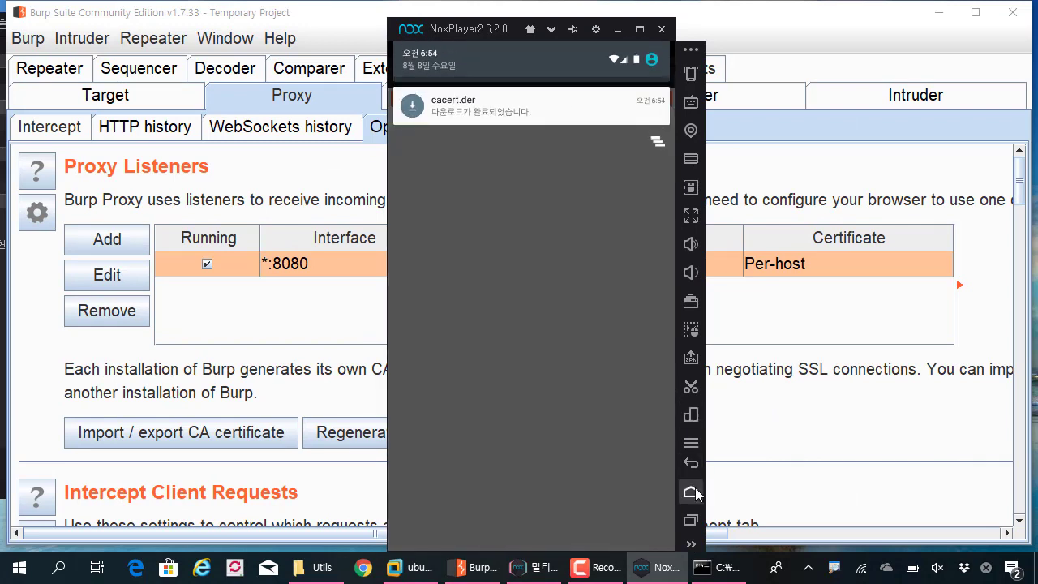
- From the home screen, go to Tools > Settings > Security (보안) and scroll to credential storage
left_click(696, 491)
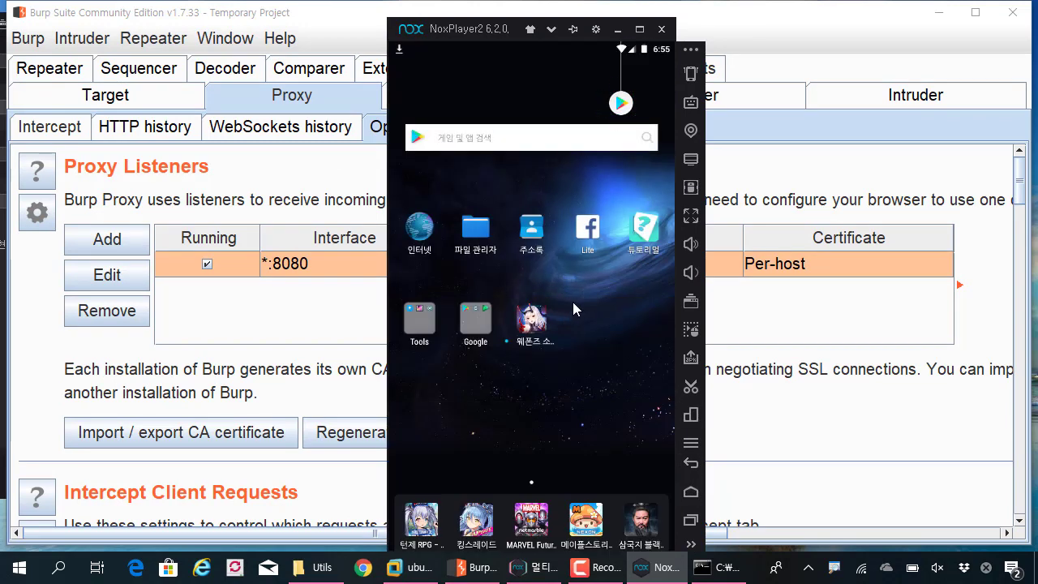
left_click(418, 334)
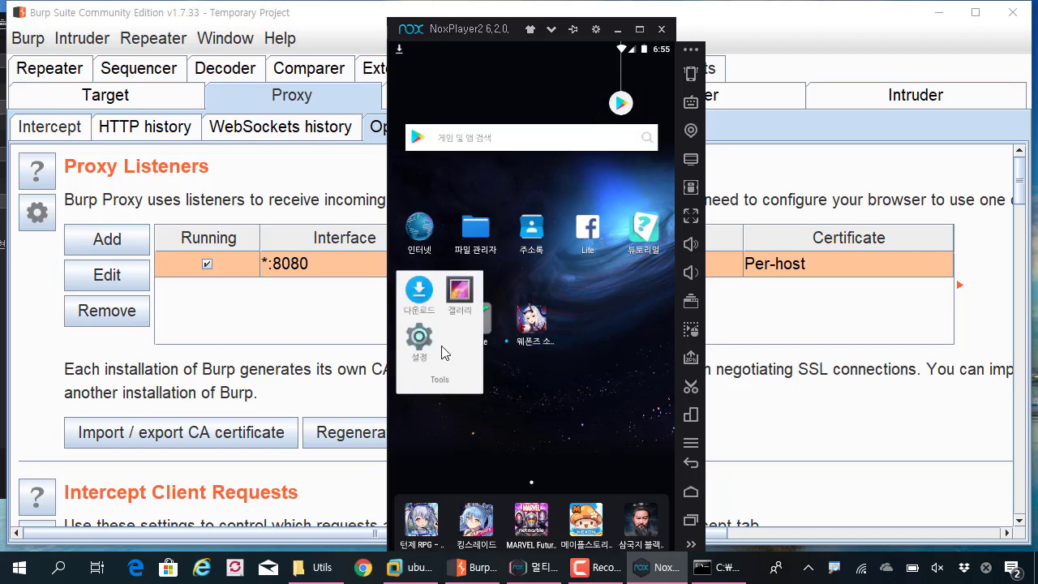
left_click(419, 341)
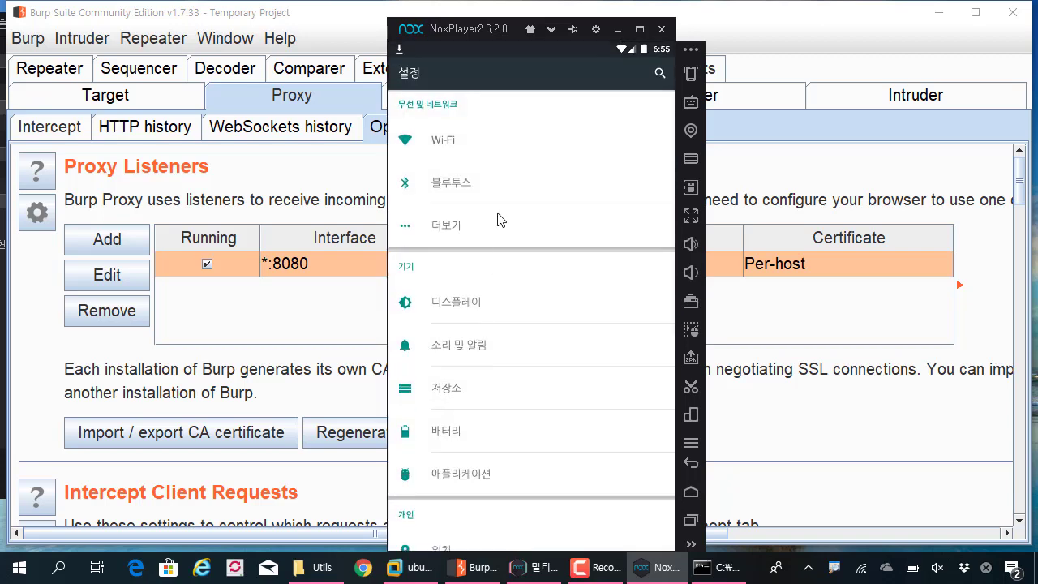
scroll(497, 226, "down", 5)
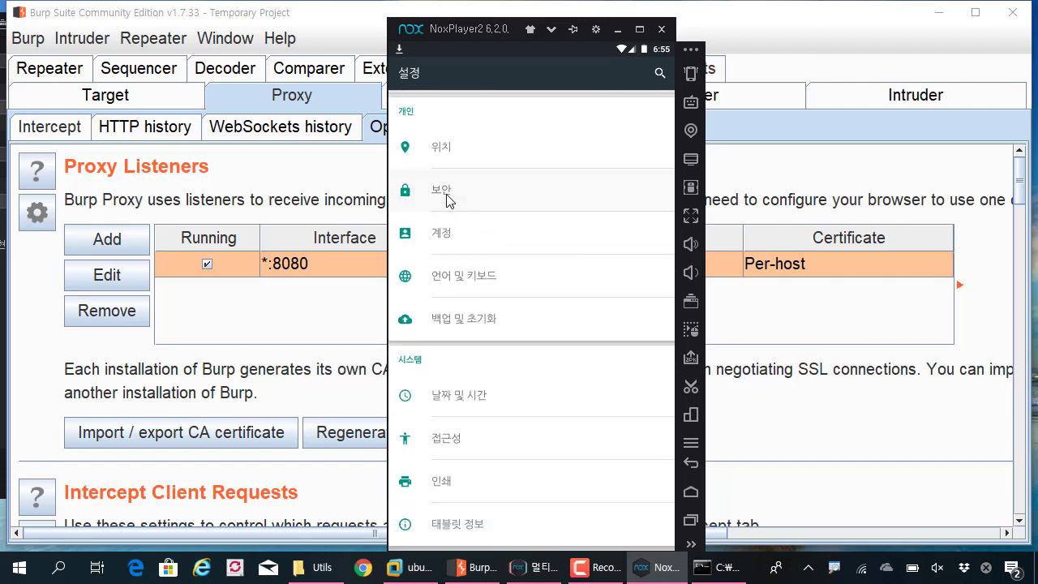
left_click(442, 192)
scroll(511, 224, "down", 5)
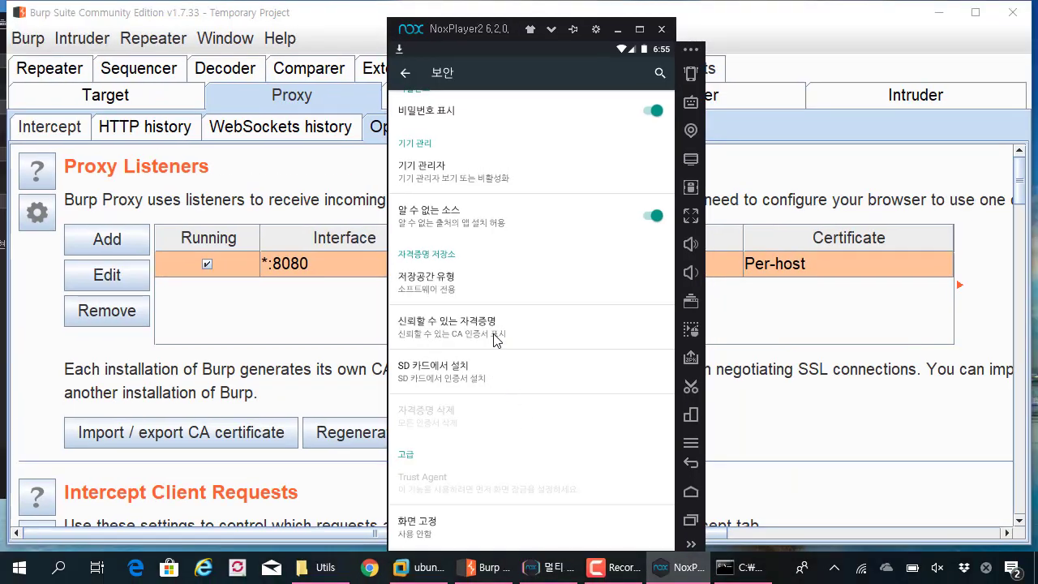
- Browse trusted credentials, confirm the User (사용자) tab has no certificates, then go home
left_click(497, 339)
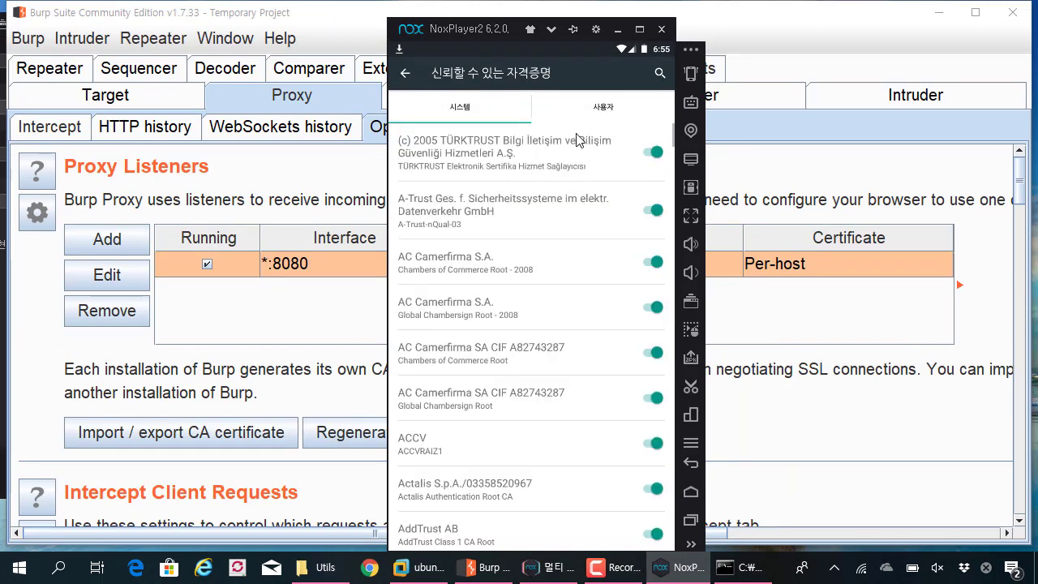
scroll(541, 294, "down", 10)
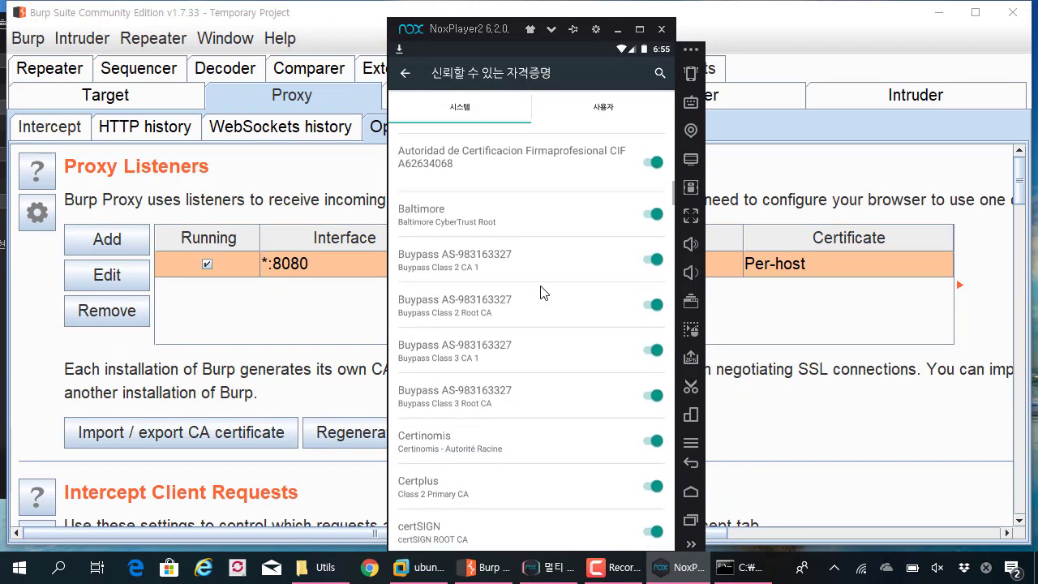
scroll(540, 295, "down", 15)
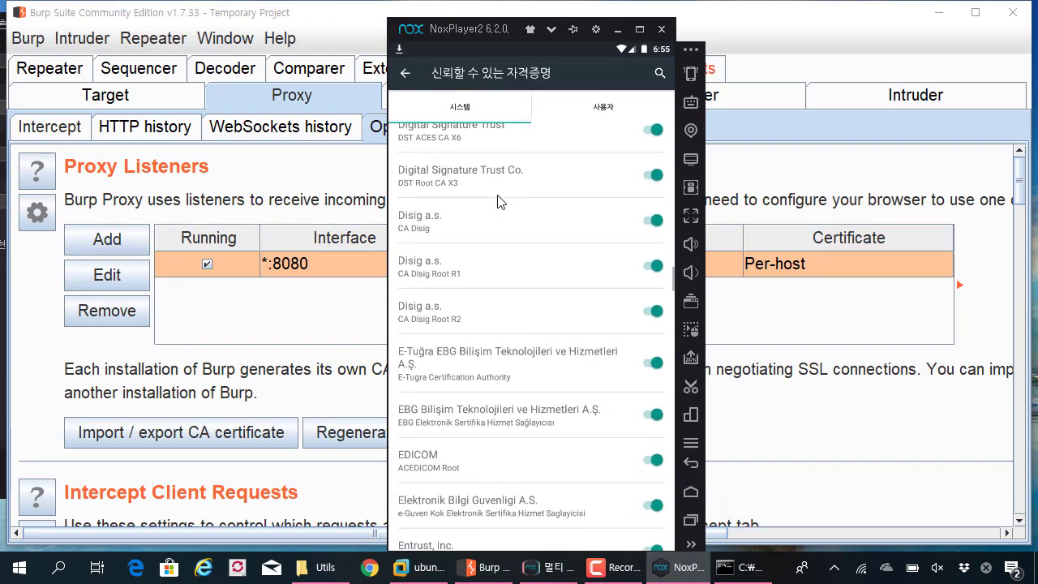
left_click(604, 107)
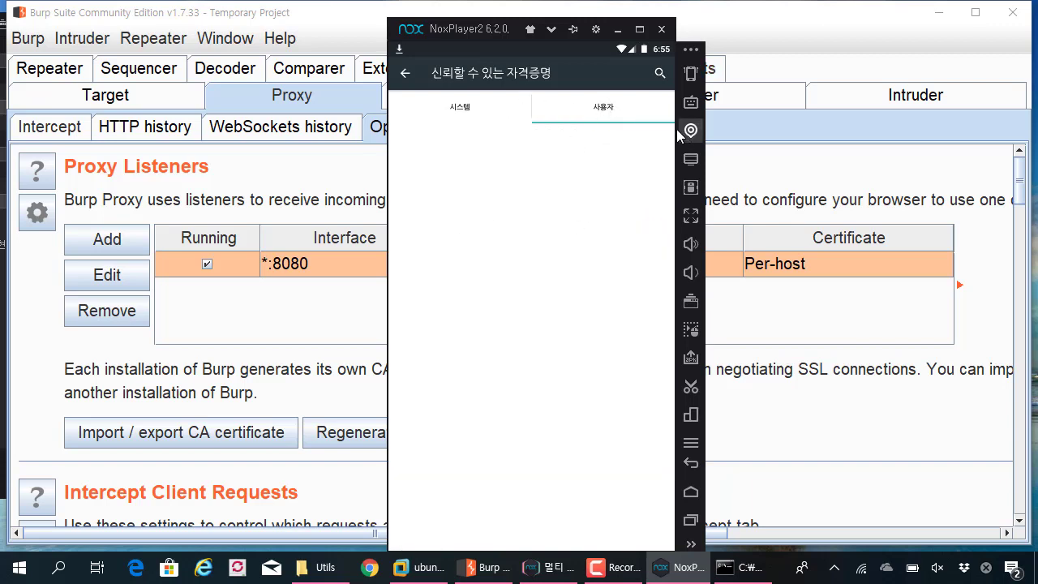
left_click(407, 73)
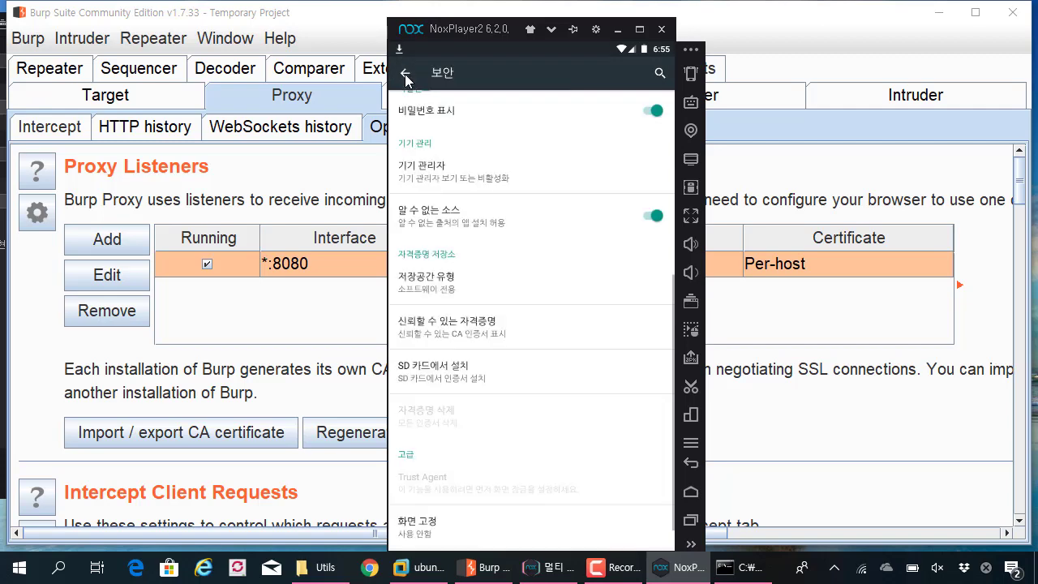
left_click(691, 494)
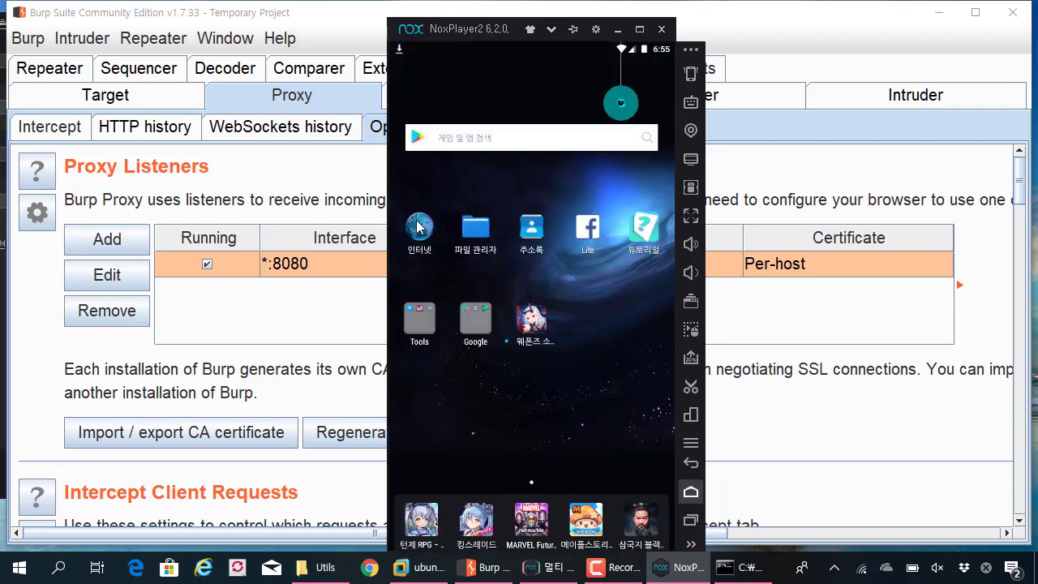
left_click(417, 224)
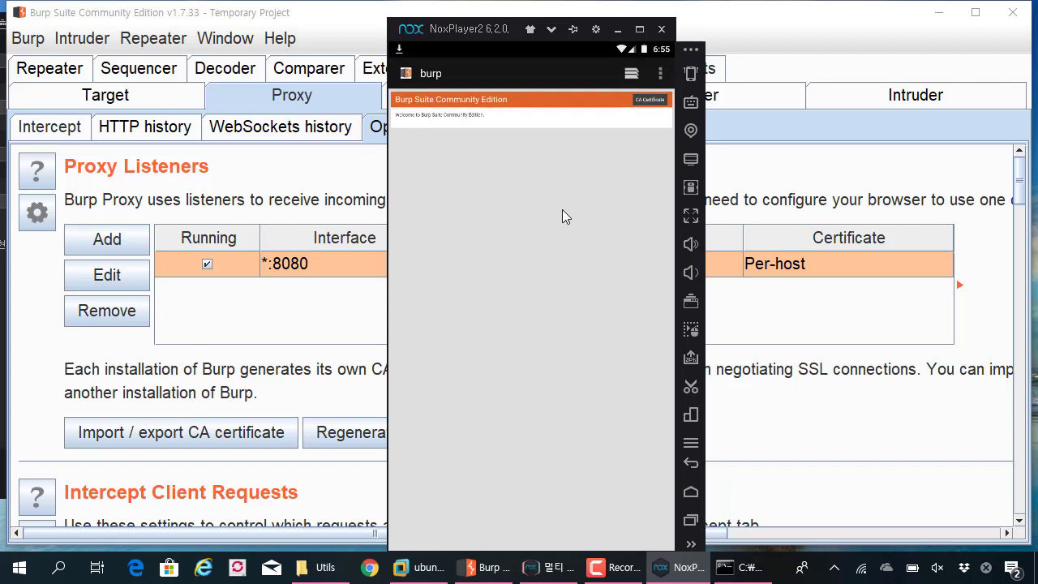
left_click(470, 77)
type("www.g")
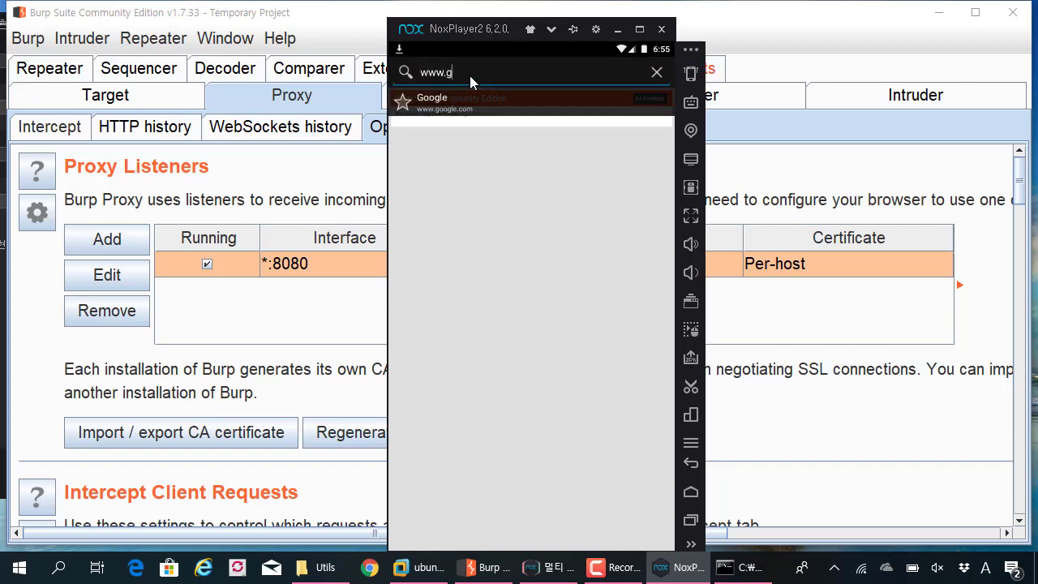
type("oogle.com")
key("Return")
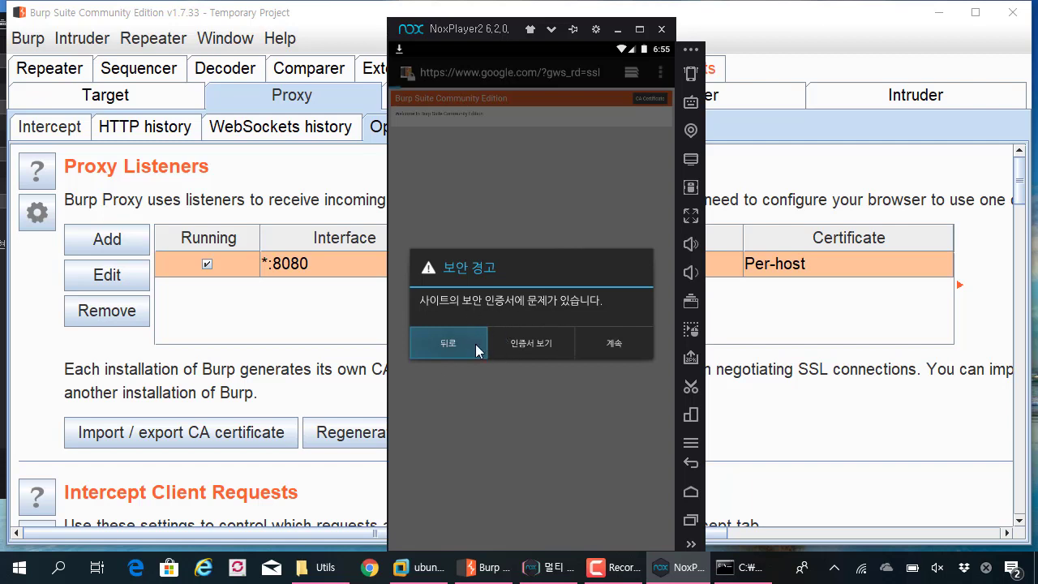
left_click(620, 353)
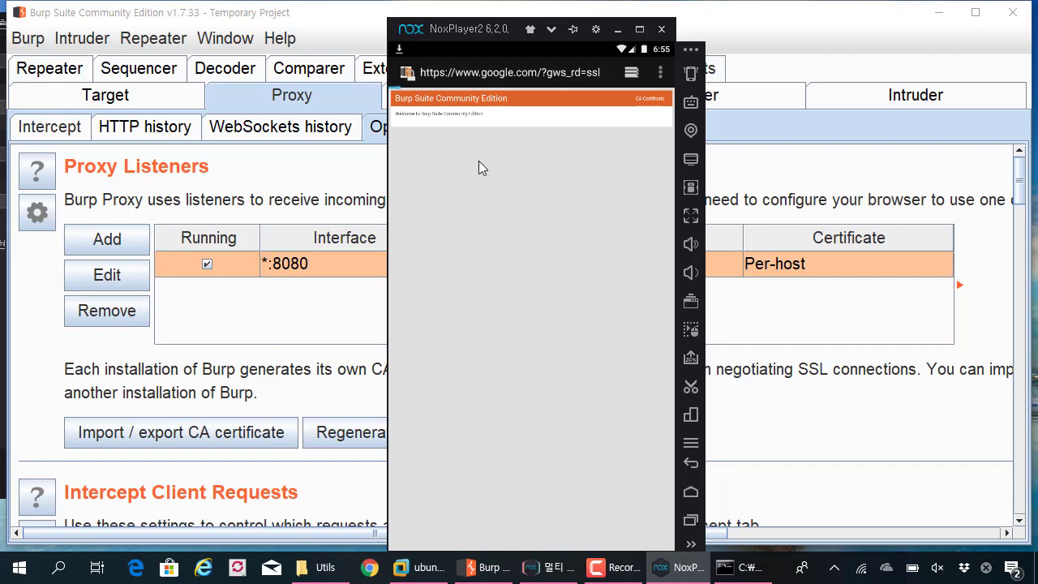
left_click(75, 130)
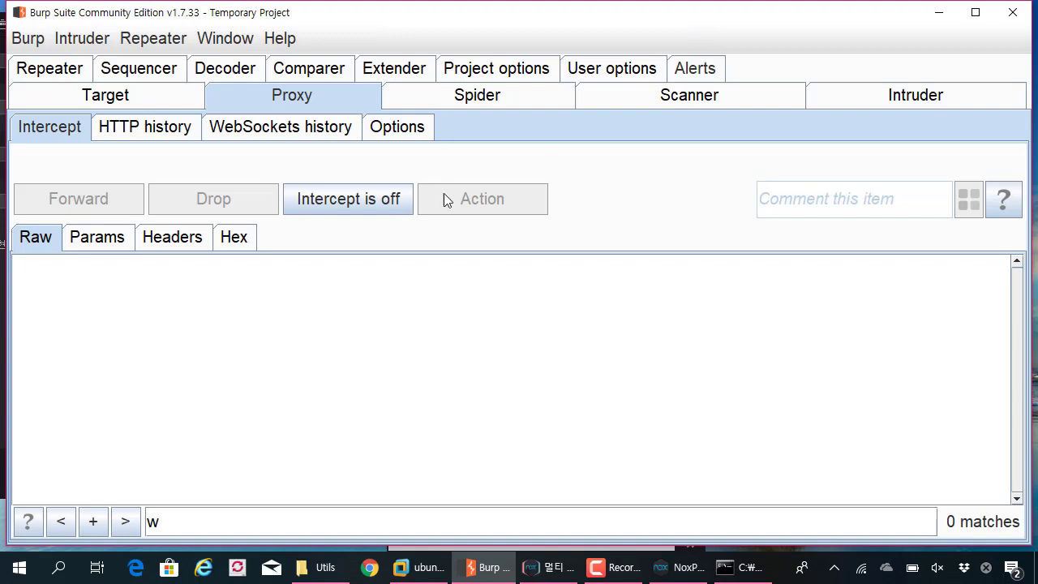
- Turn Burp interception on, continue past Nox's warning (계속), turn interception off, then go home
left_click(389, 200)
key("alt+Tab")
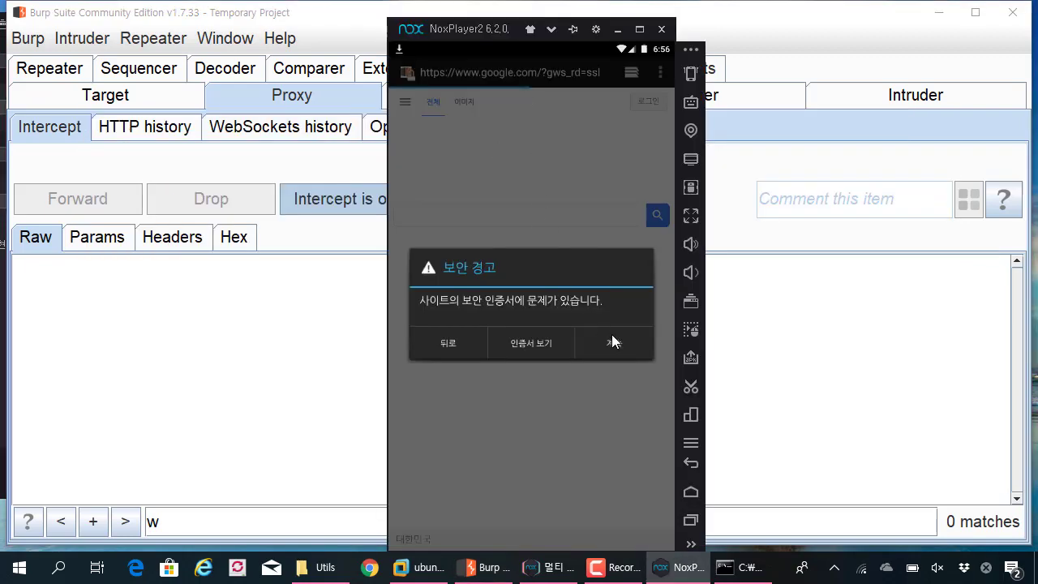
left_click(615, 340)
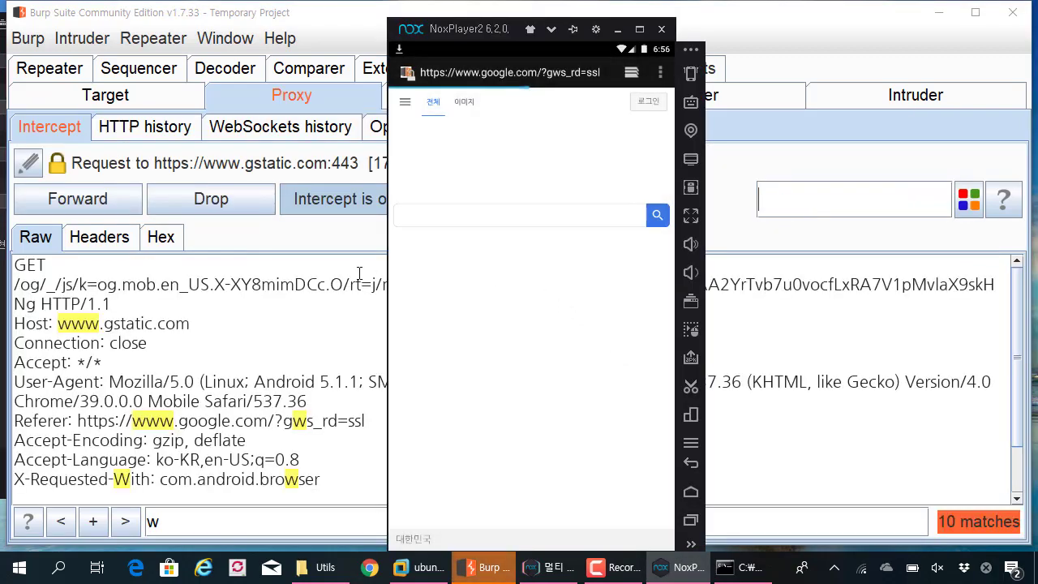
left_click(323, 201)
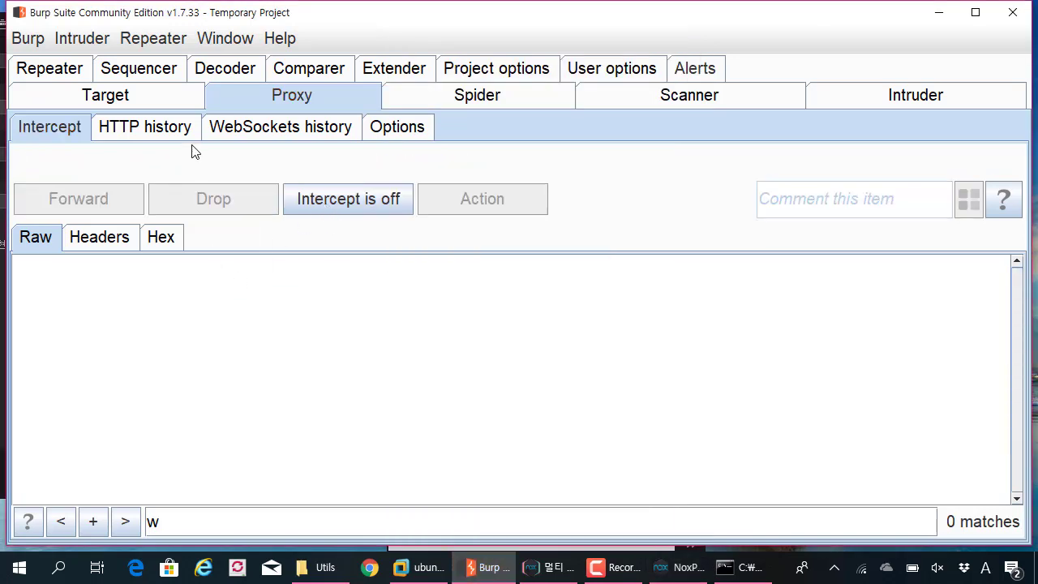
key("alt+Tab")
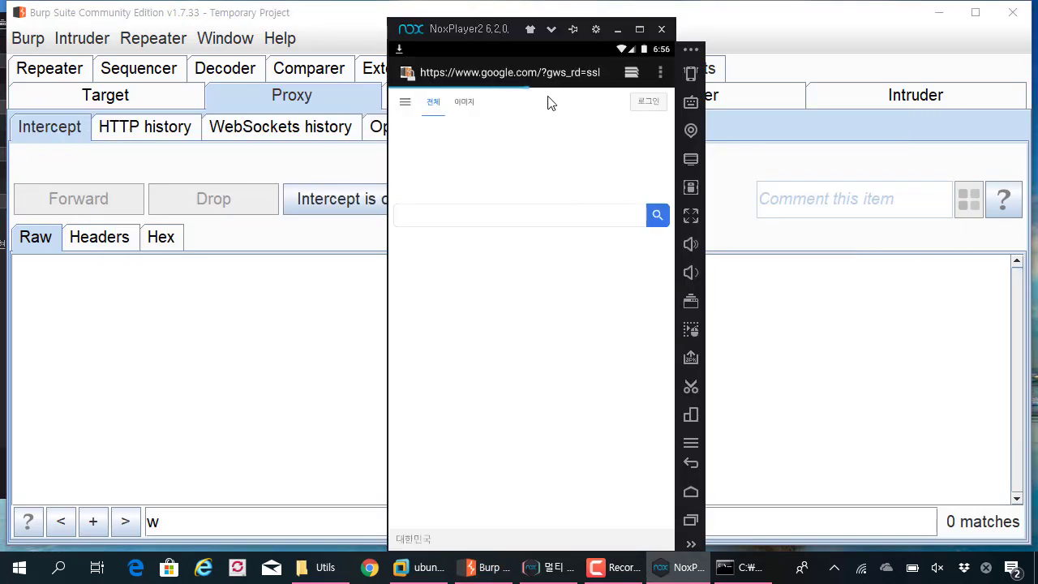
left_click(690, 491)
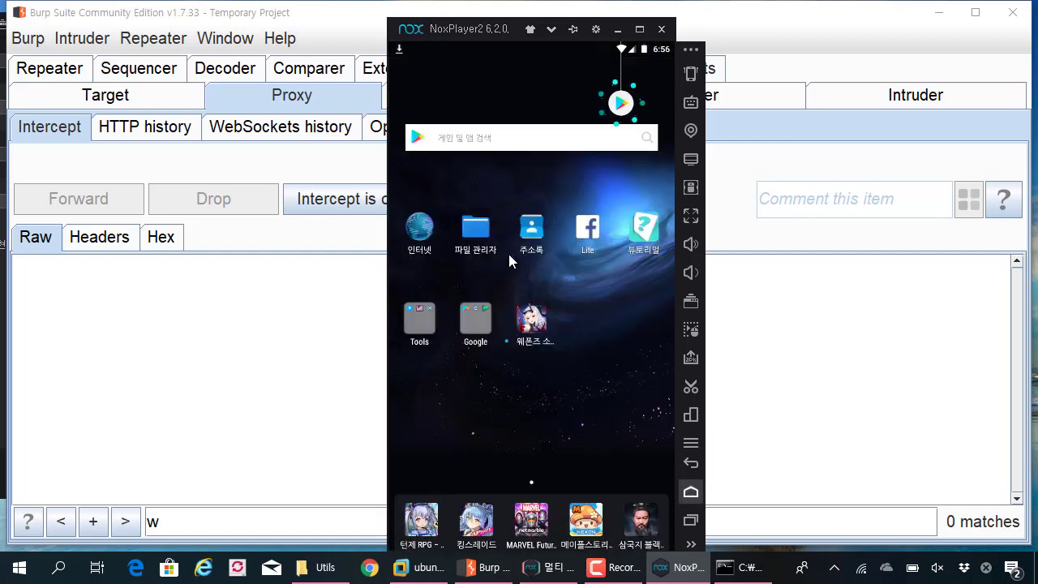
- Go to Settings > Security (보안) and choose 'SD 카드에서 설치' to install a certificate
left_click(424, 332)
left_click(428, 349)
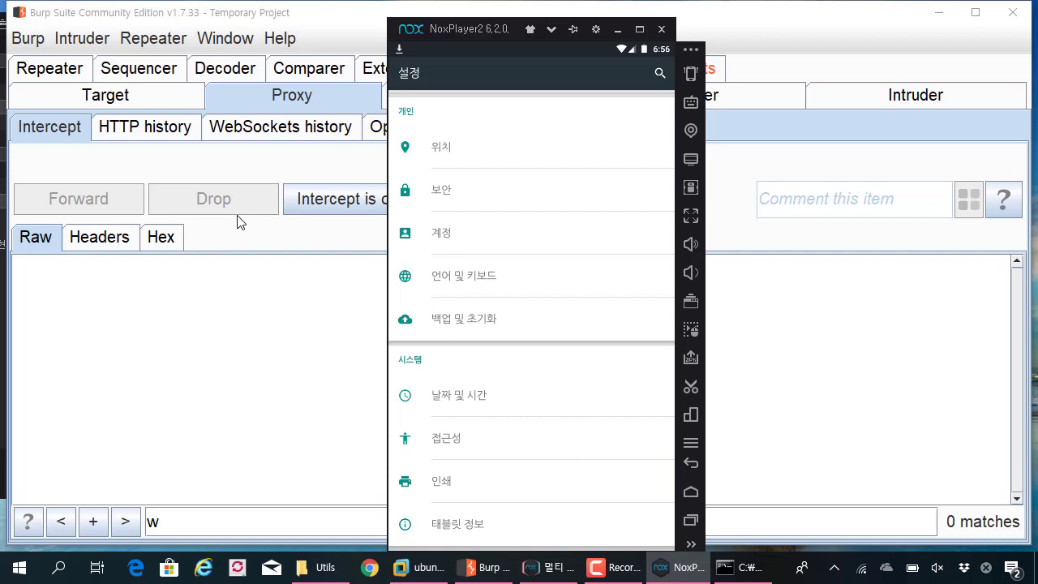
scroll(478, 301, "down", 2)
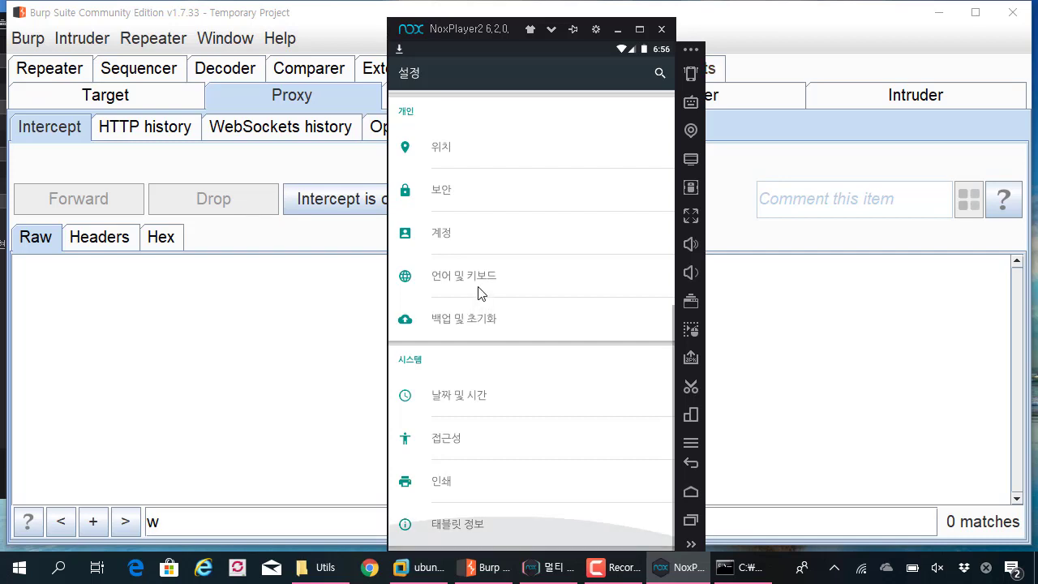
left_click(468, 199)
scroll(468, 300, "down", 10)
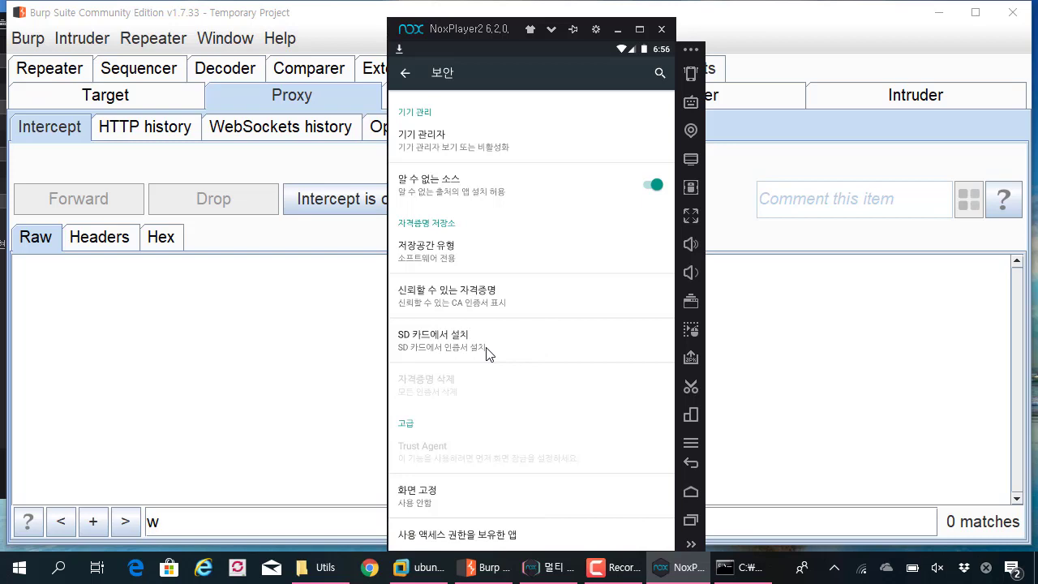
left_click(487, 353)
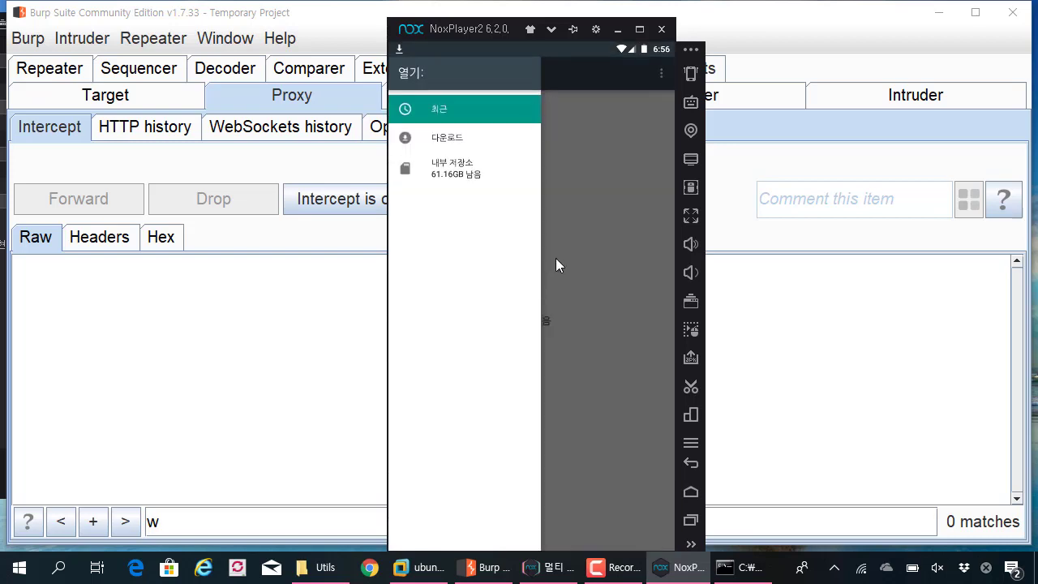
- Open Downloads (다운로드) in the file picker and try selecting the greyed-out cacert.der
left_click(445, 140)
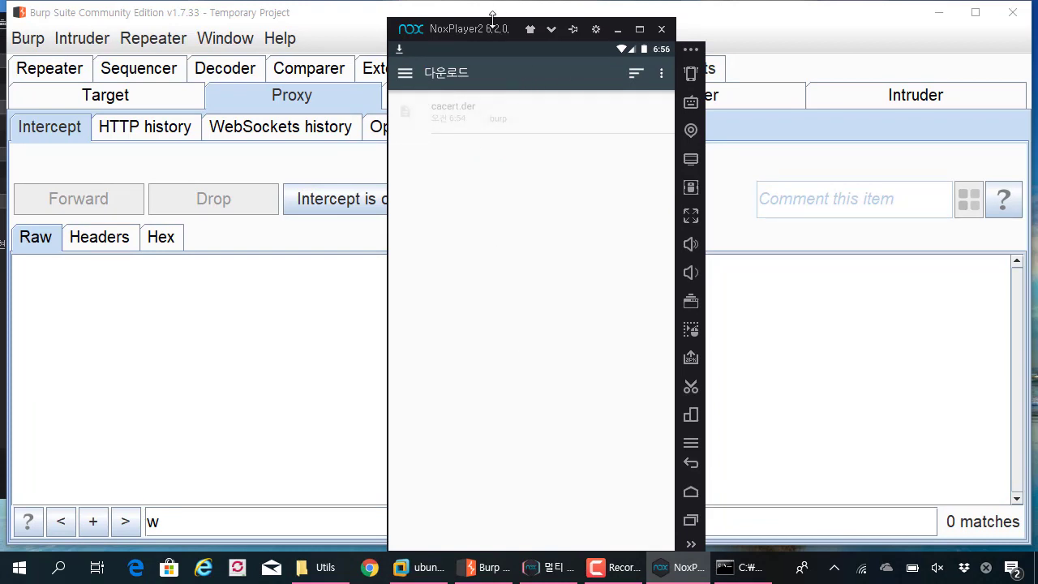
left_click_drag(493, 18, 451, 9)
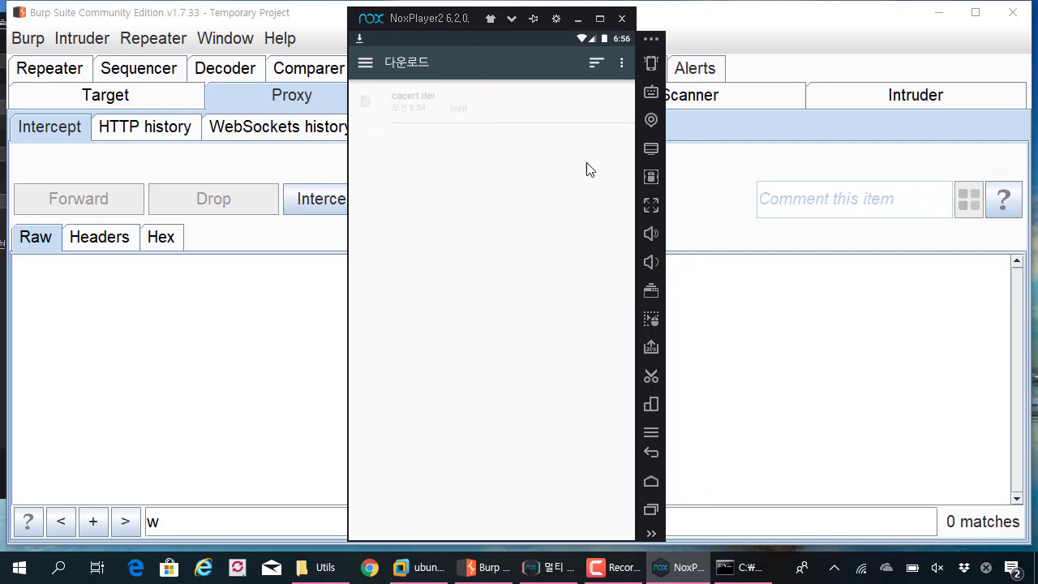
left_click_drag(455, 19, 494, 23)
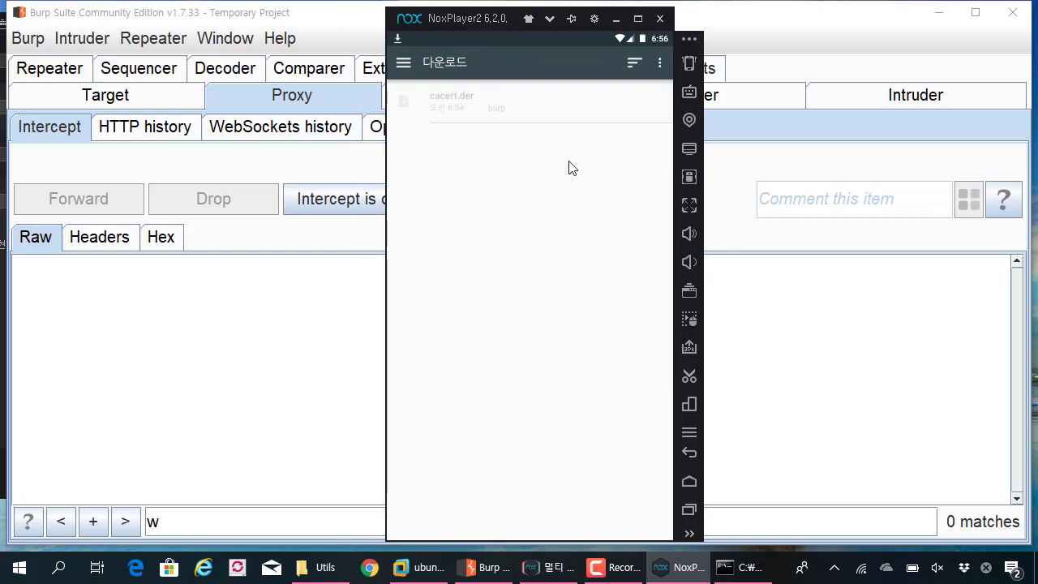
left_click(469, 105)
left_click(470, 108)
- Launch a Command Prompt via Run (cmd) and try running nox_adb shell
key("super+r")
type("cmd")
key("Return")
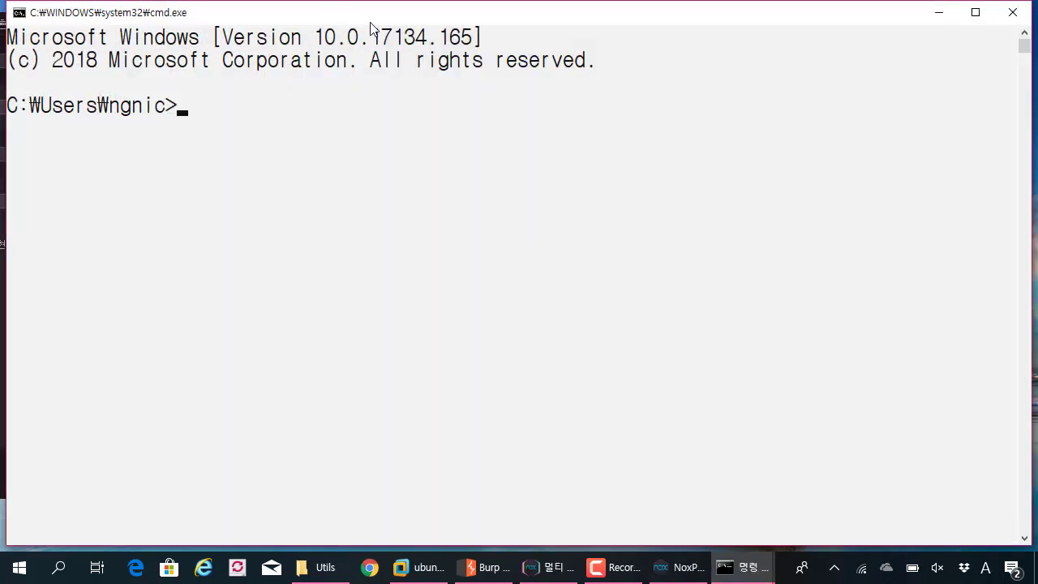
left_click_drag(371, 22, 516, 183)
type("nox_adb s")
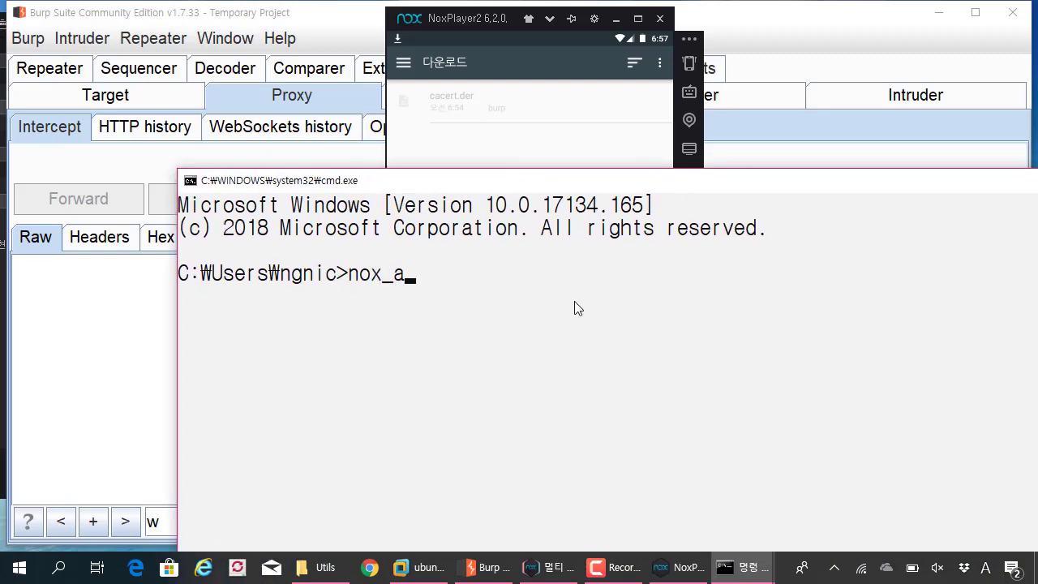
type("hell")
key("Return")
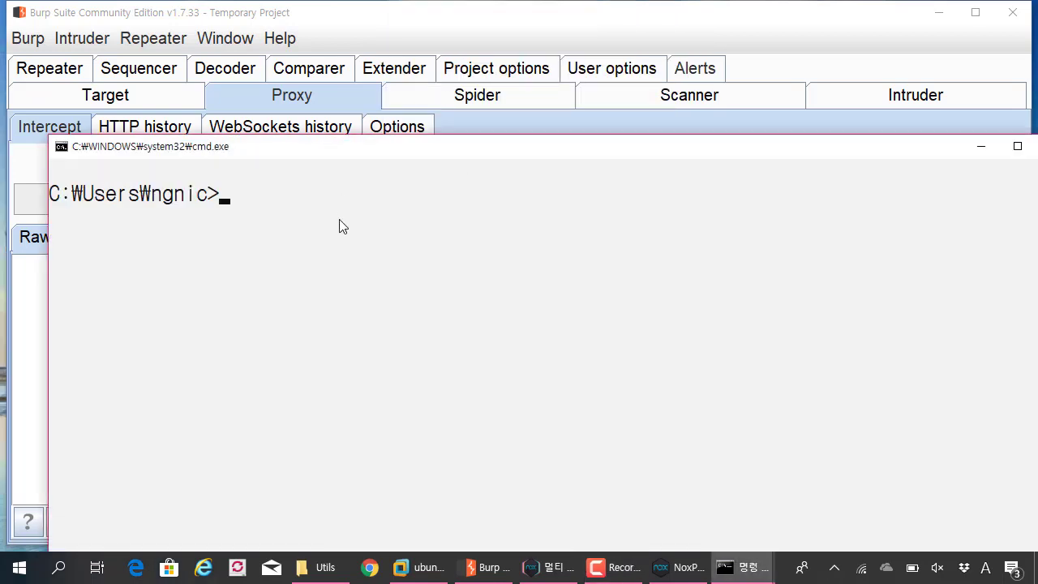
- Run nox_adb devices and copy the listed device address 127.0.0.1:62026
type("nox_adb")
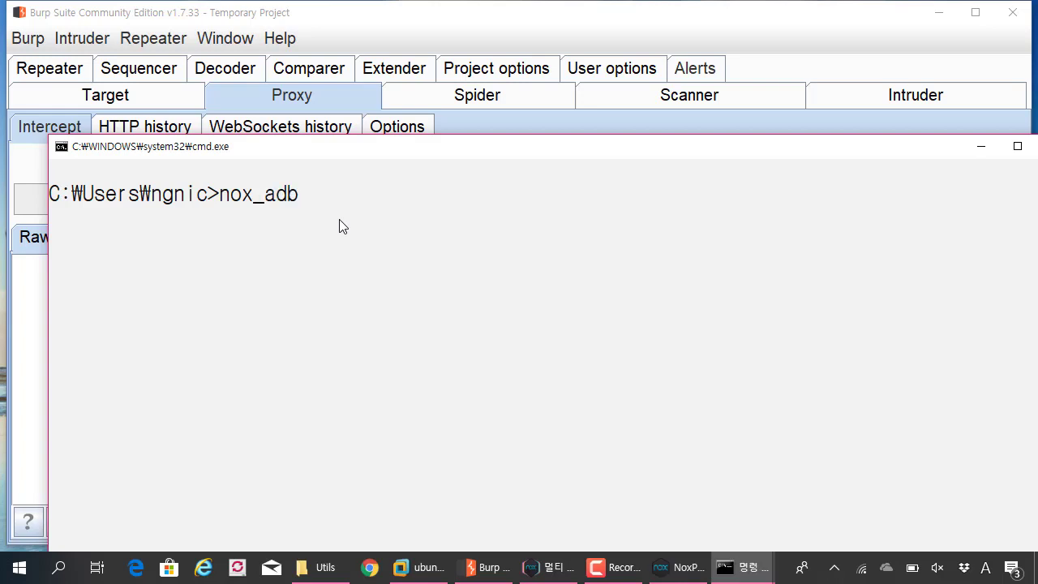
type(" devices")
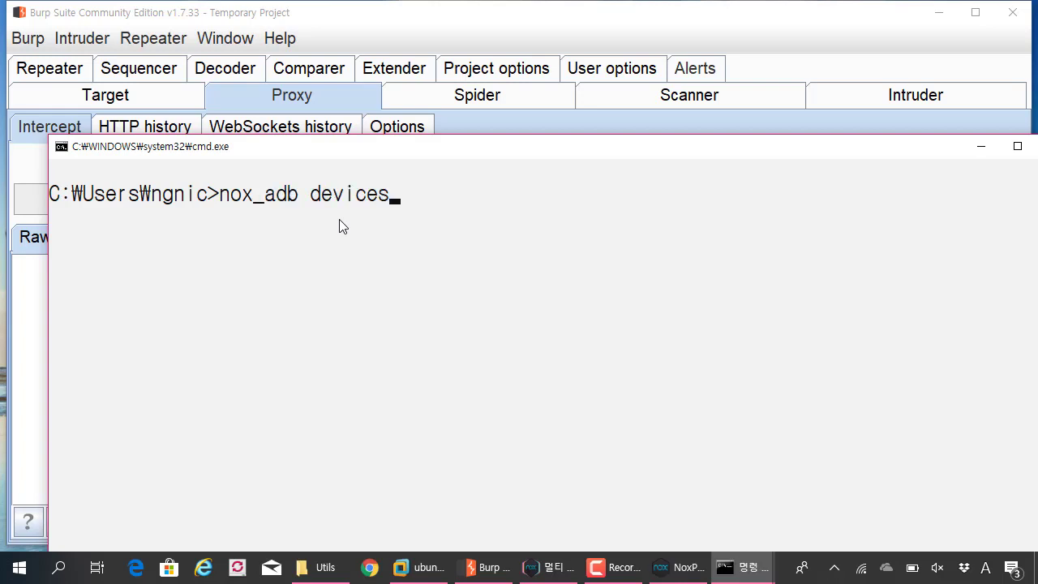
key("BackSpace")
type("s")
key("Return")
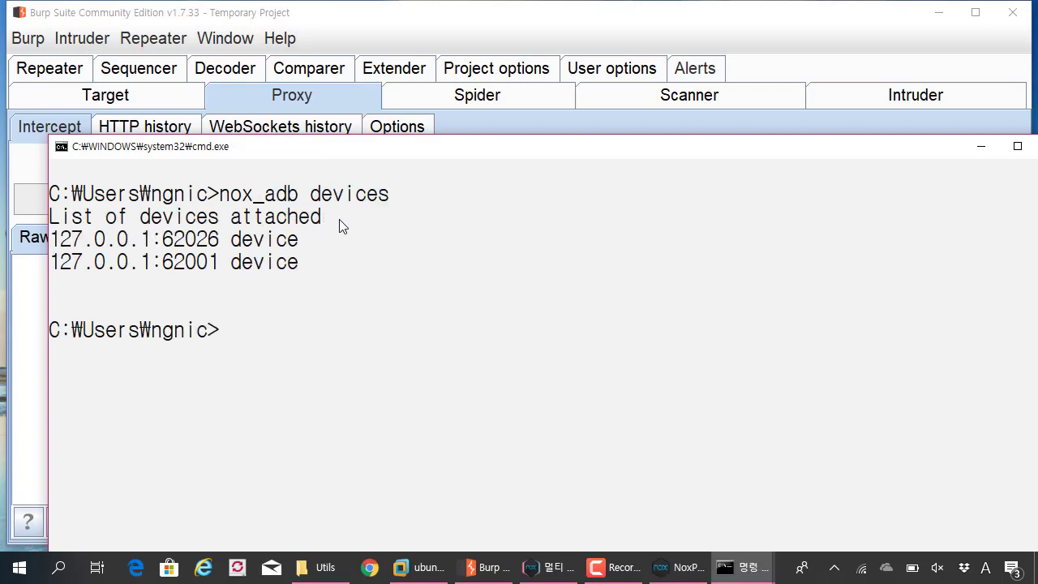
left_click_drag(359, 144, 369, 121)
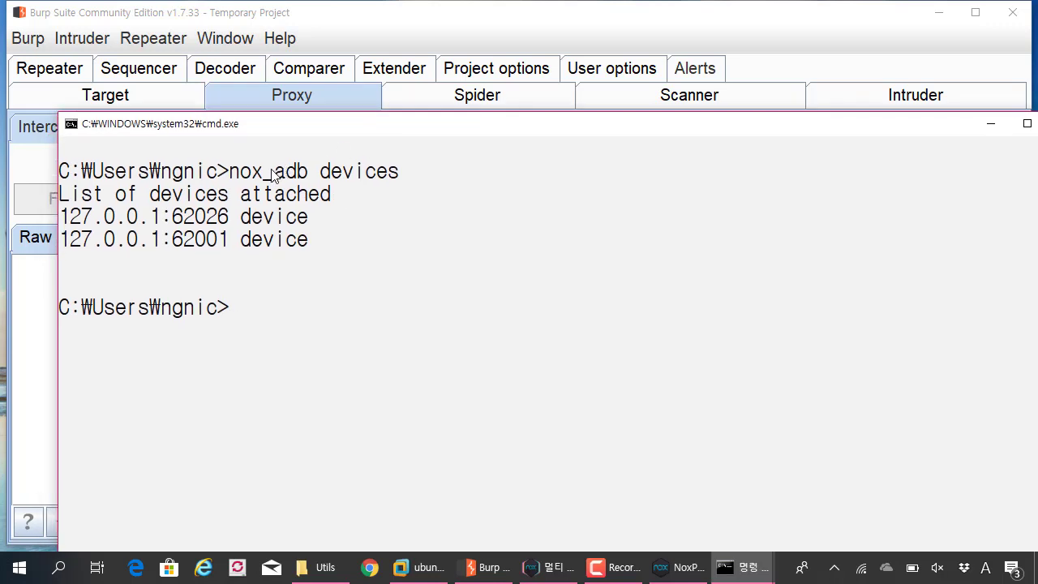
left_click(235, 217)
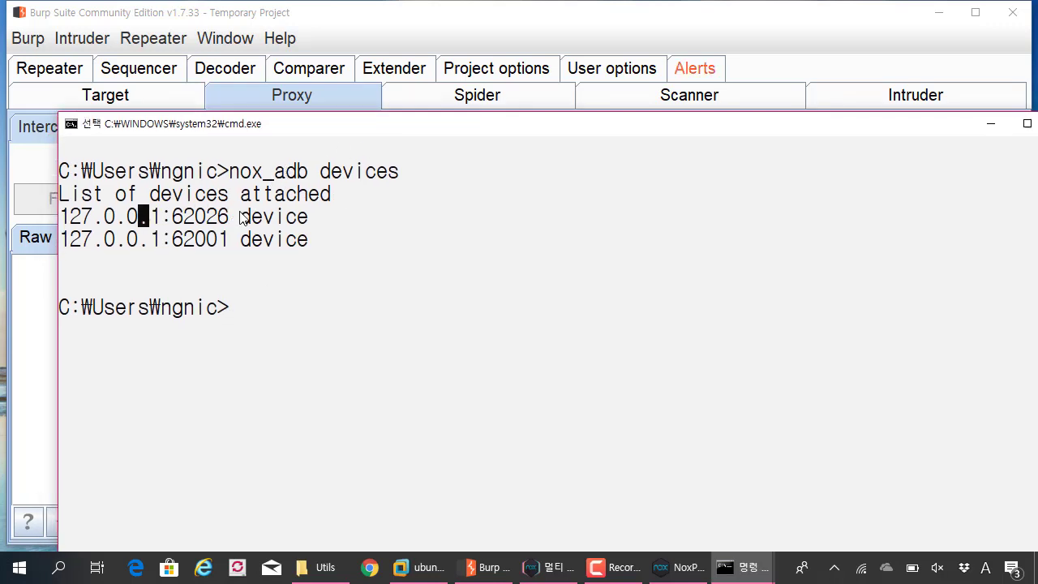
left_click_drag(62, 218, 227, 222)
key("super+c")
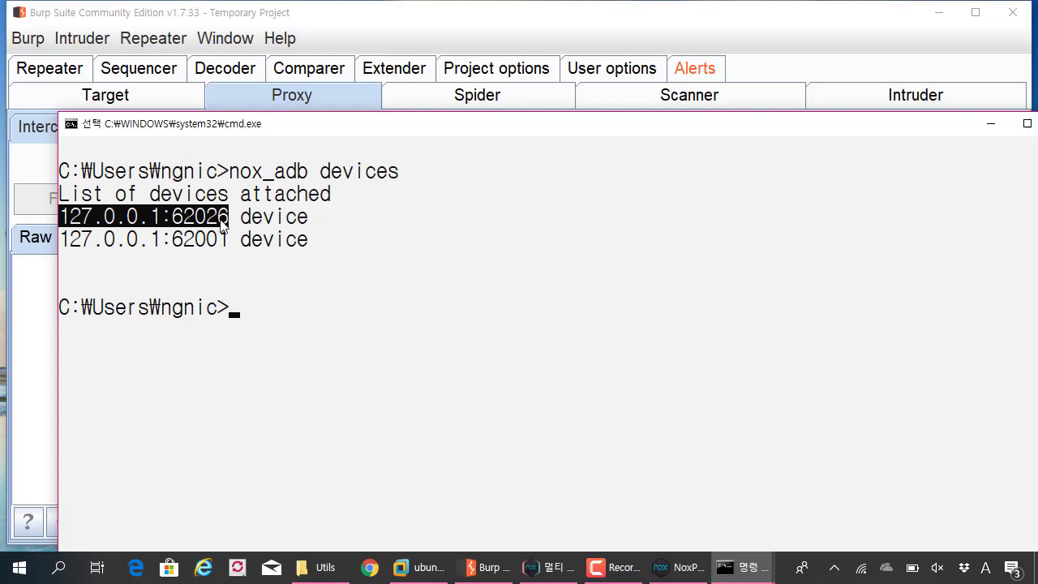
right_click(223, 225)
- Open a shell on the device with nox_adb -s 127.0.0.1:62026 shell
type("nox")
key("BackSpace")
key("BackSpace")
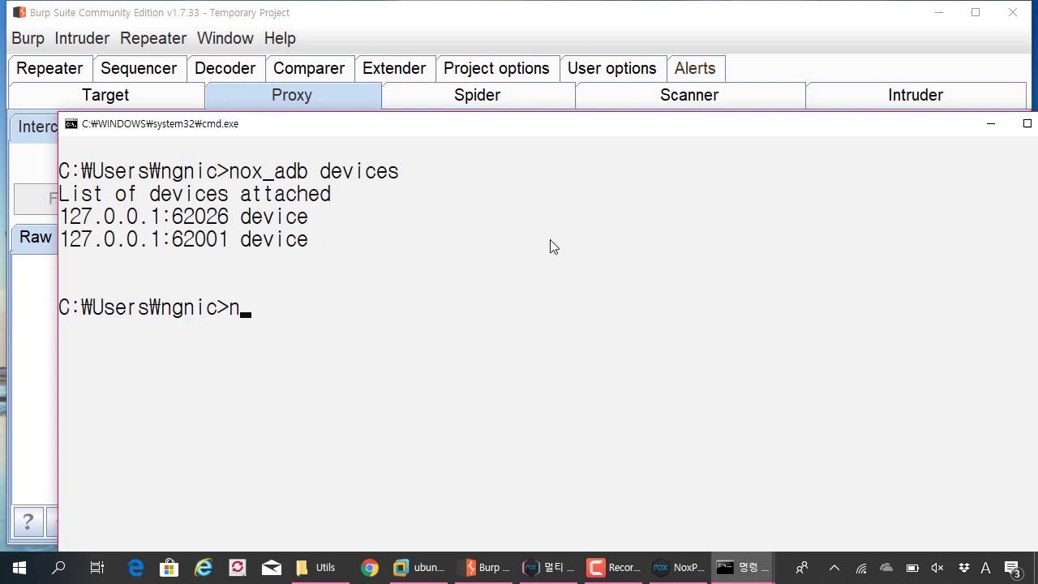
type("nox_adb ")
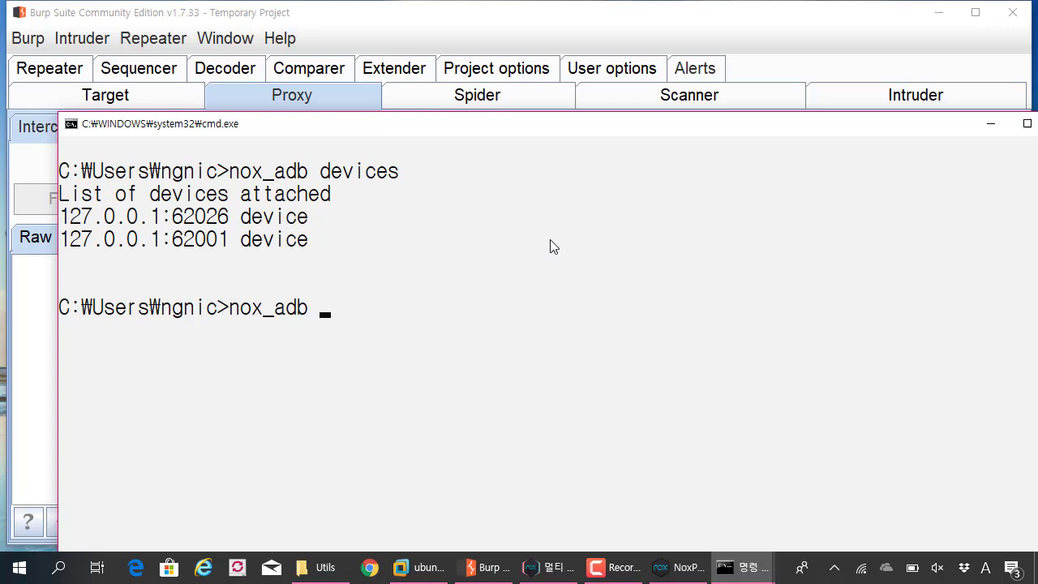
type("-s")
right_click(550, 240)
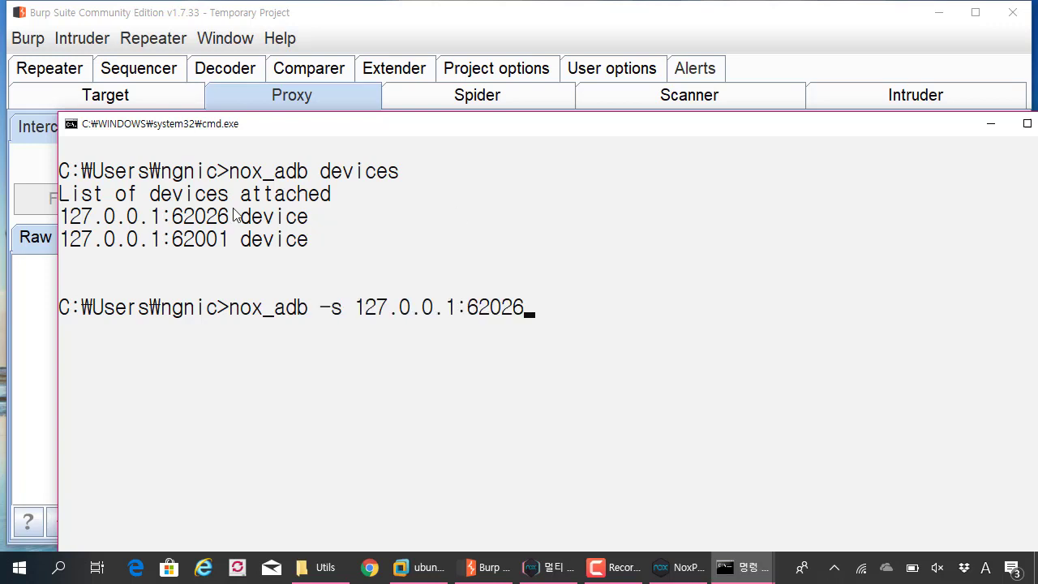
left_click(177, 217)
left_click_drag(229, 221, 68, 225)
left_click(278, 218)
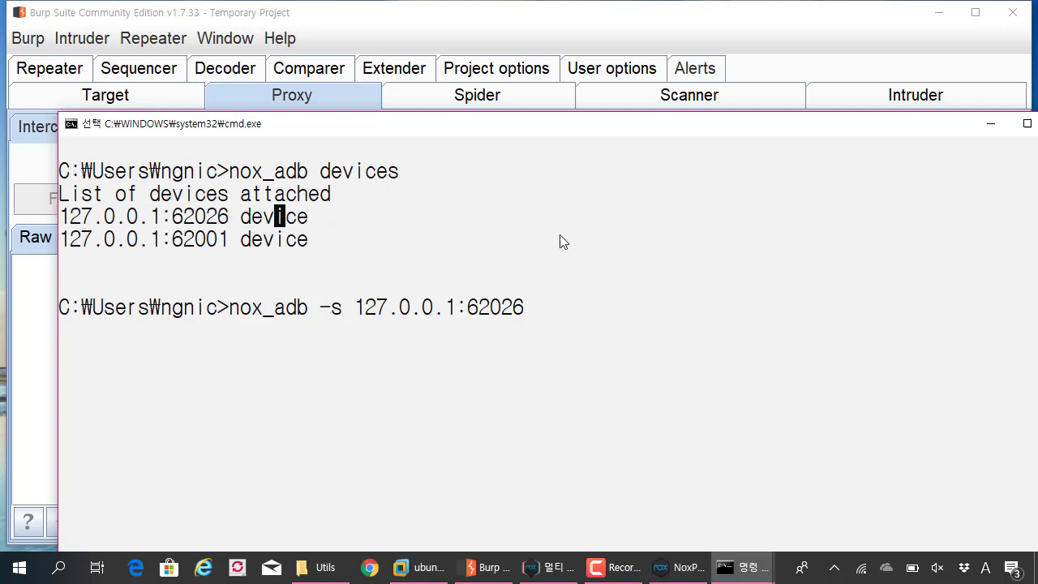
type("shell")
key("Return")
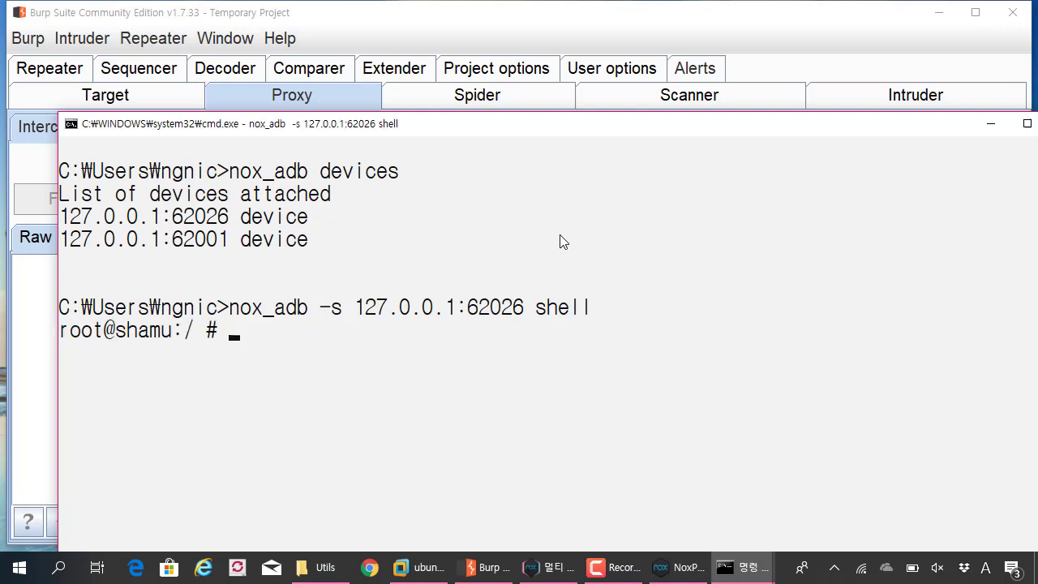
- Change into /mnt/sdcard/download and list its files, showing cacert.der
left_click_drag(442, 124, 421, 28)
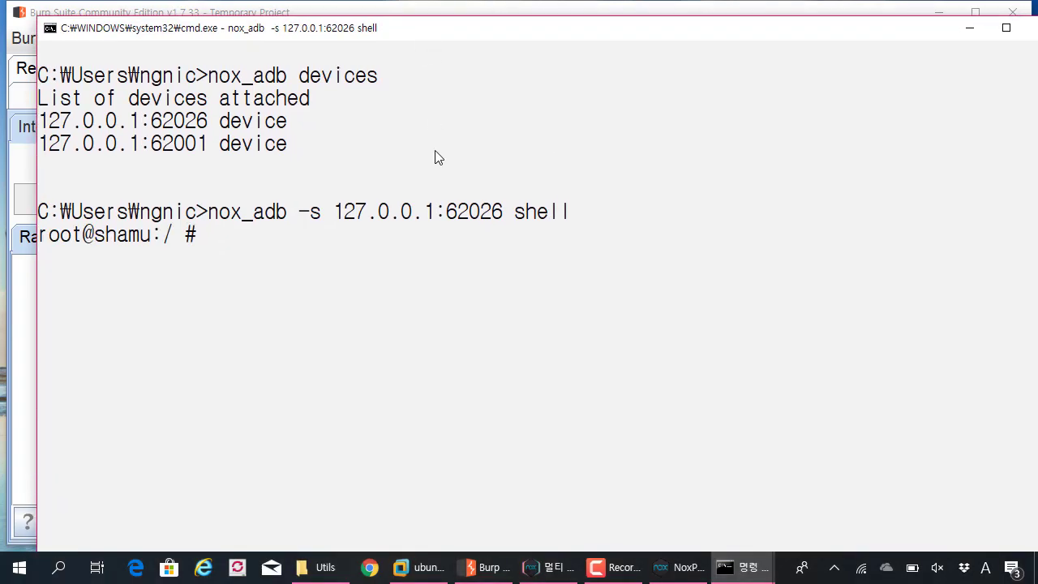
type("cd /mnt")
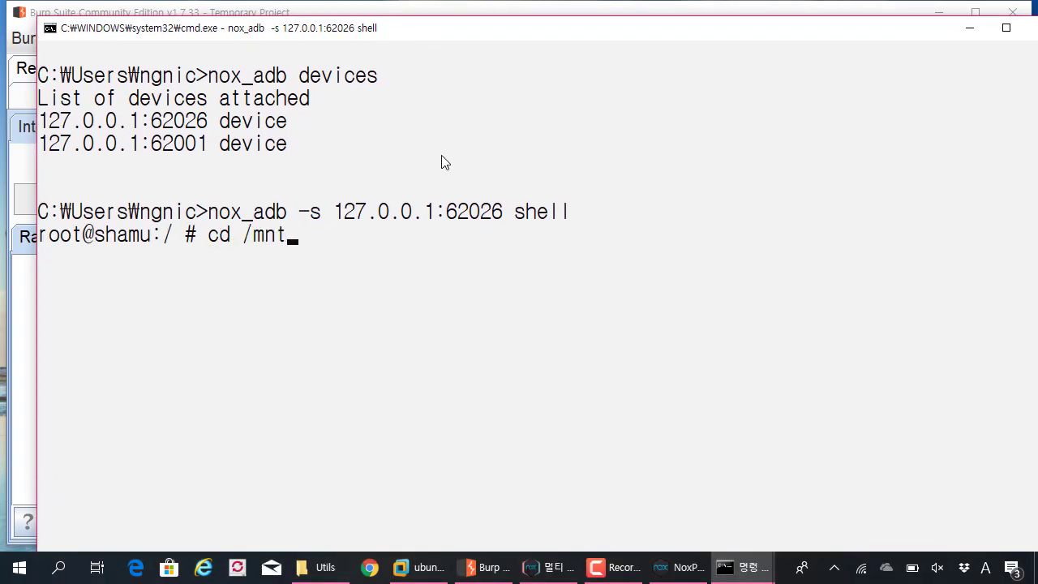
type("/sdcard/download")
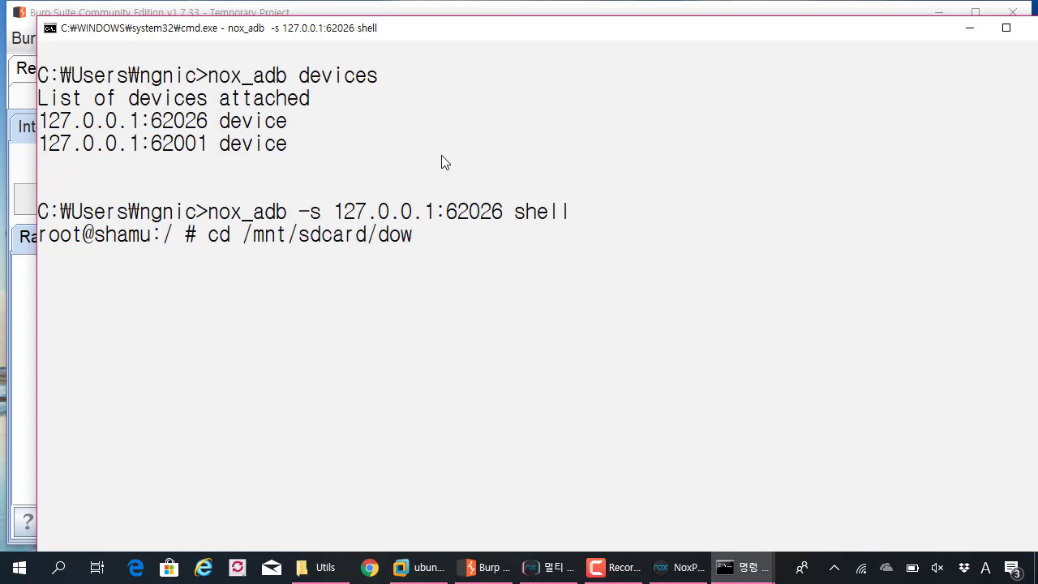
key("Return")
type("ls")
key("Return")
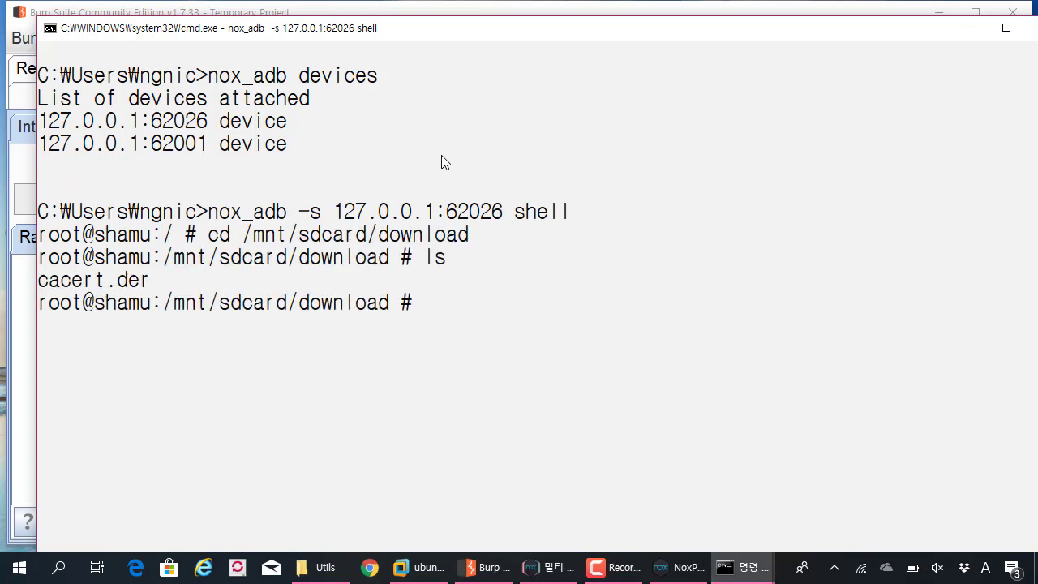
- Copy cacert.der to burp.cer with cp cacert.der burp.cer
left_click_drag(146, 280, 39, 279)
right_click(110, 286)
left_click(110, 286)
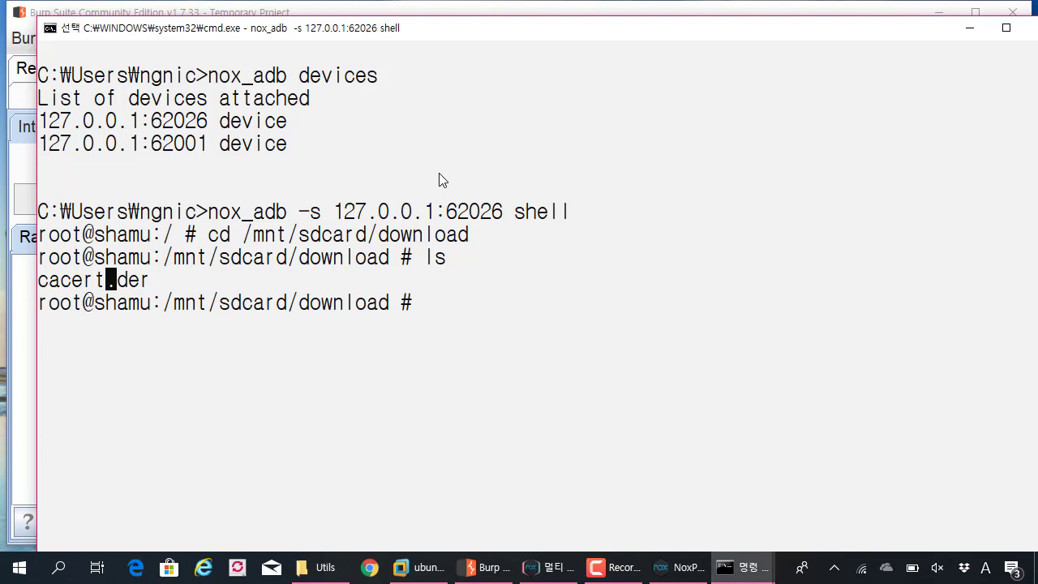
key("Escape")
type("cp")
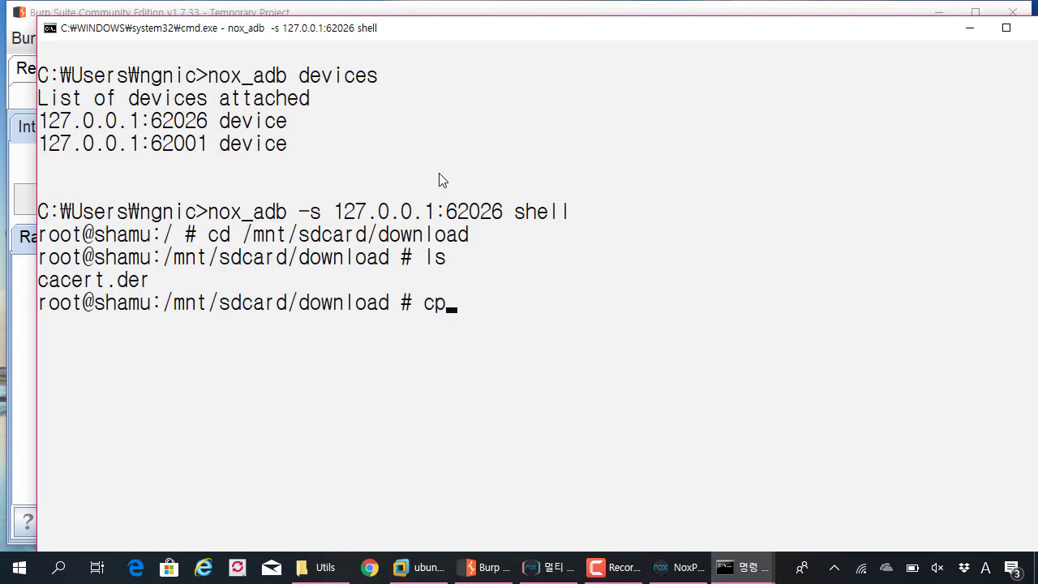
type(" cacert")
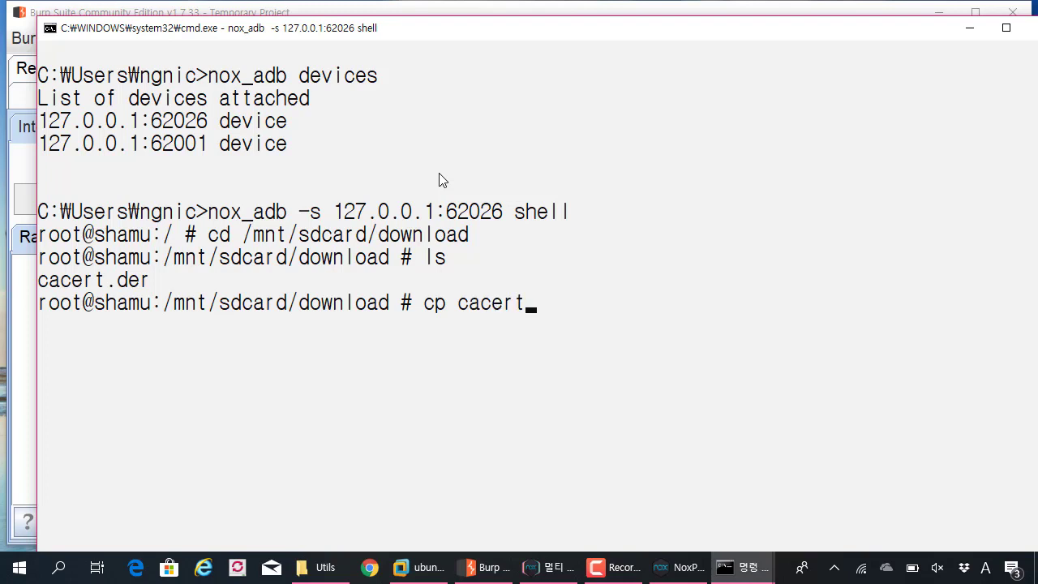
type(".der cacert")
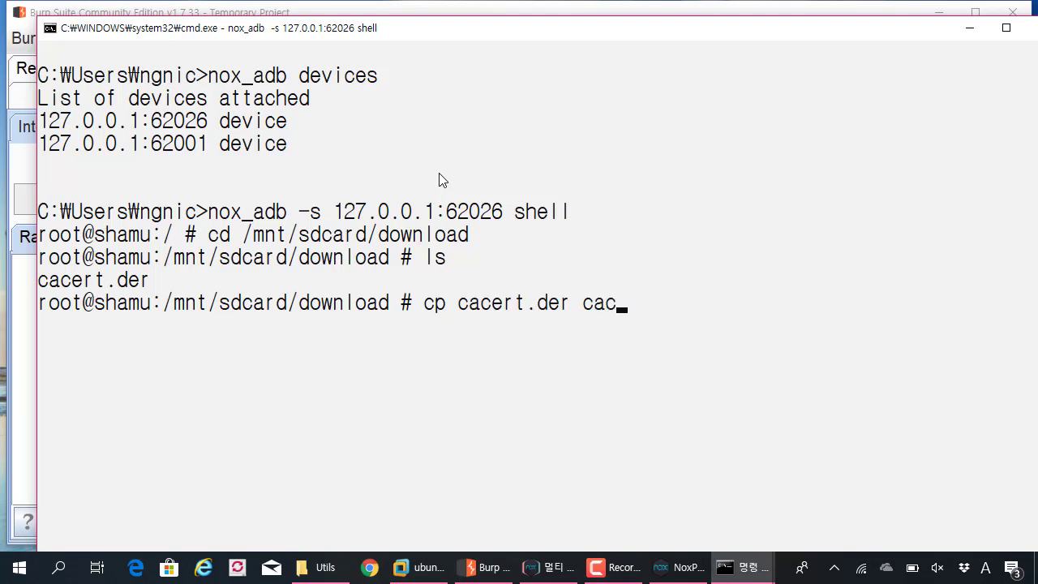
key("BackSpace")
key("BackSpace")
key("BackSpace")
key("BackSpace")
key("BackSpace")
key("BackSpace")
type("burp.cer")
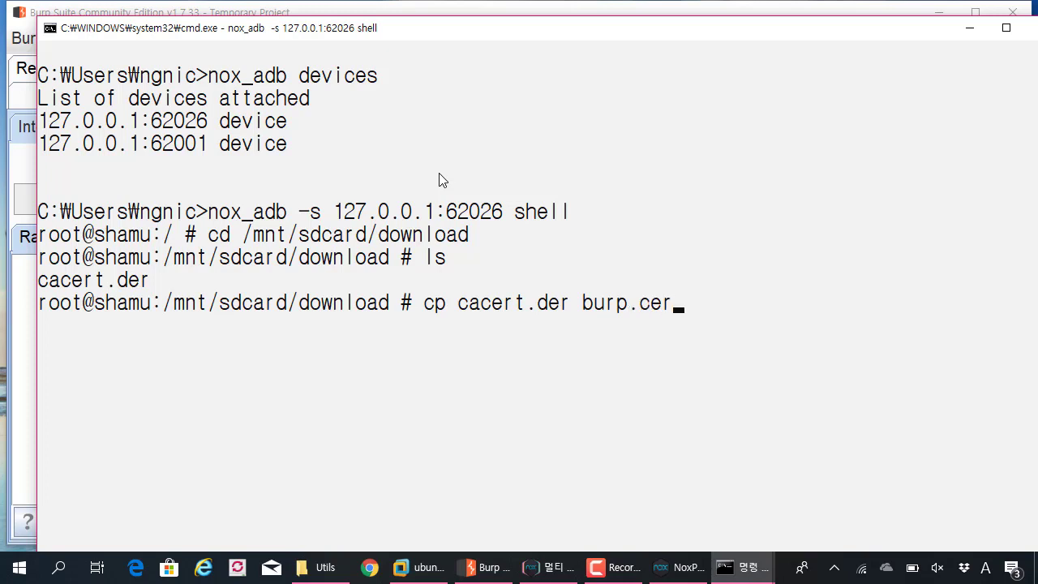
key("Return")
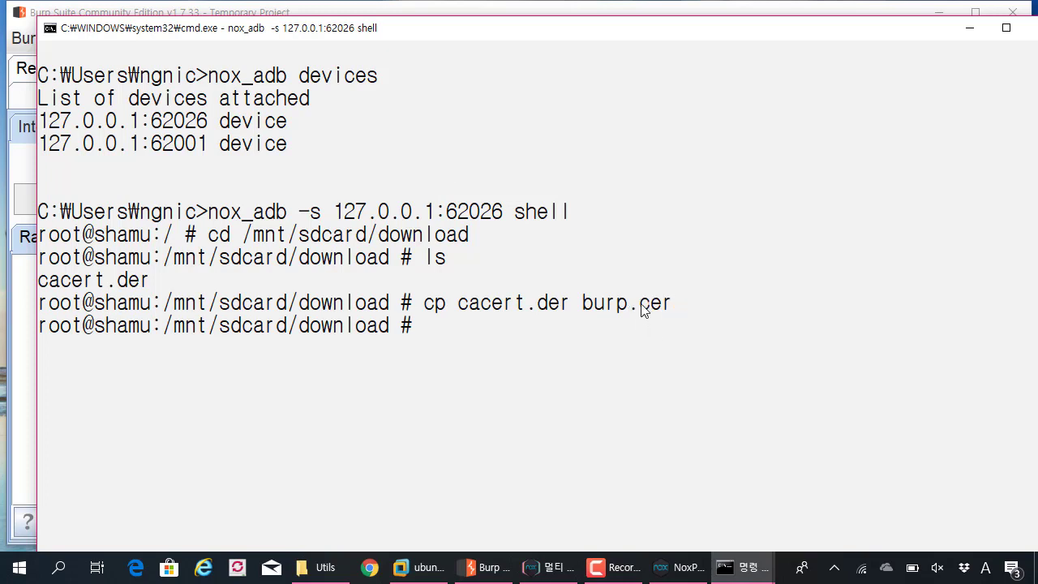
left_click_drag(641, 305, 667, 307)
left_click_drag(587, 307, 670, 306)
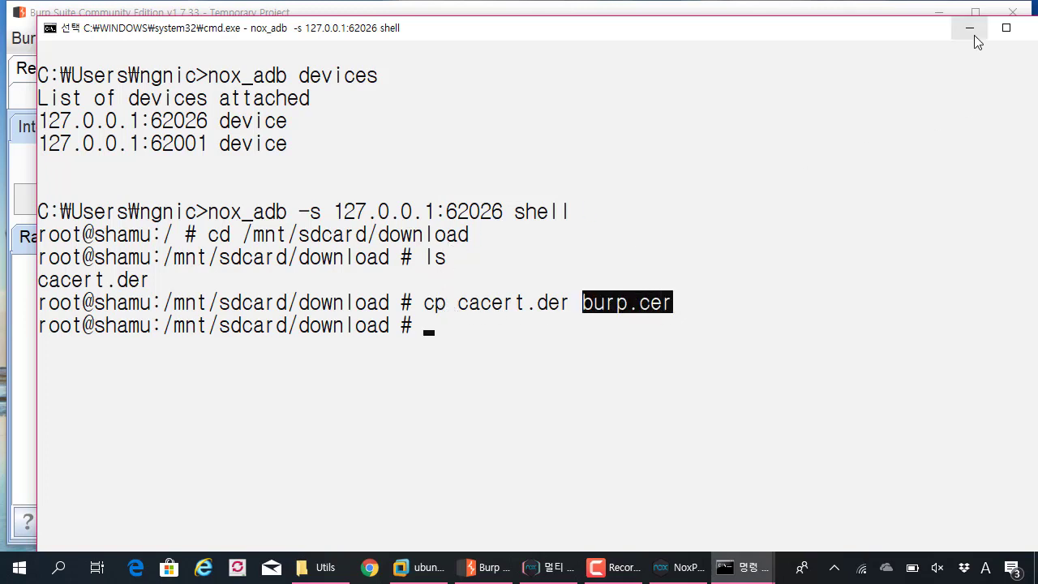
- Minimize the console and open internal storage (내부 저장소) > Download in the file picker
left_click(679, 567)
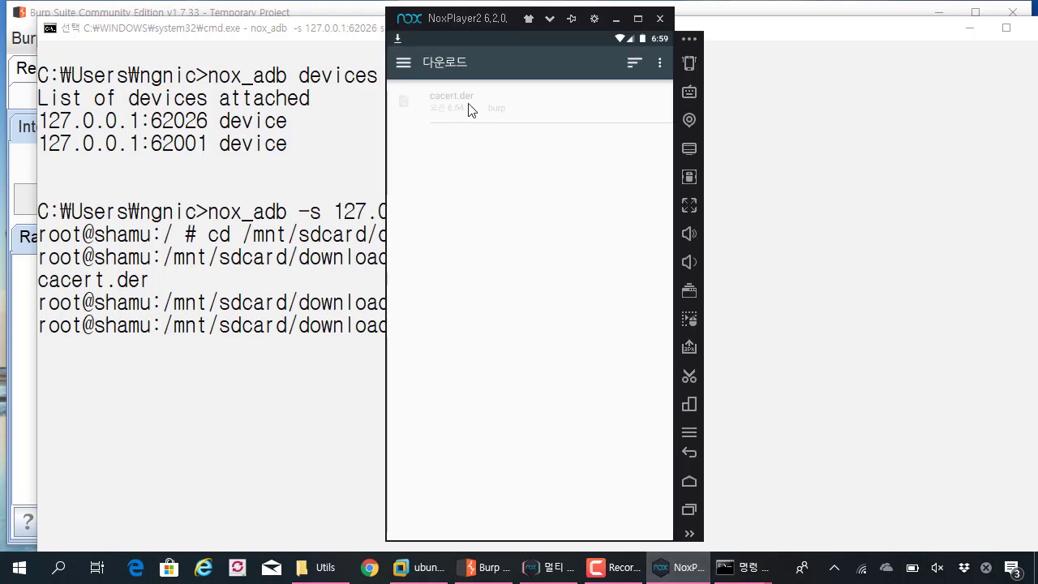
left_click(662, 65)
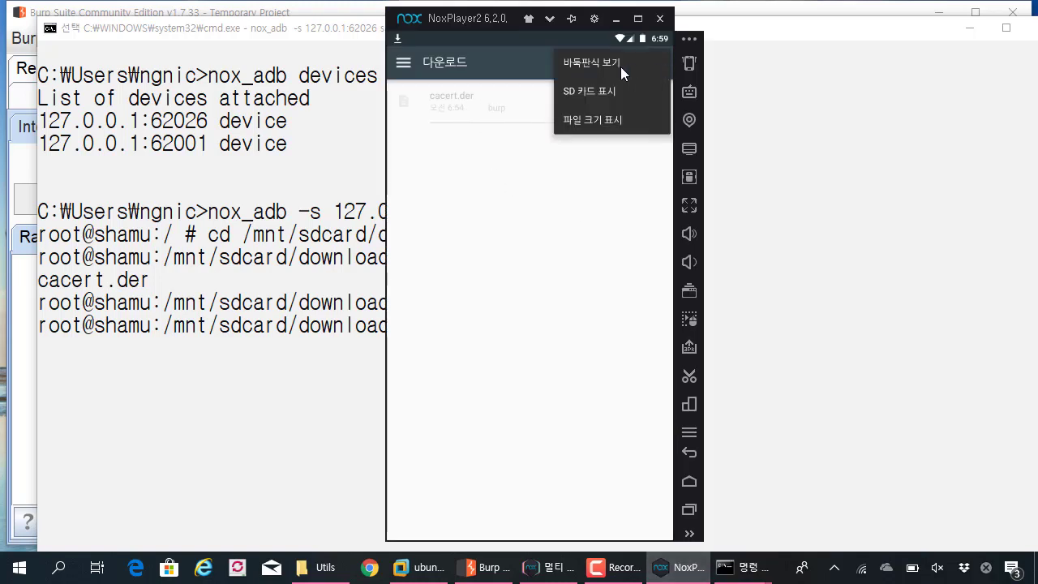
left_click(621, 66)
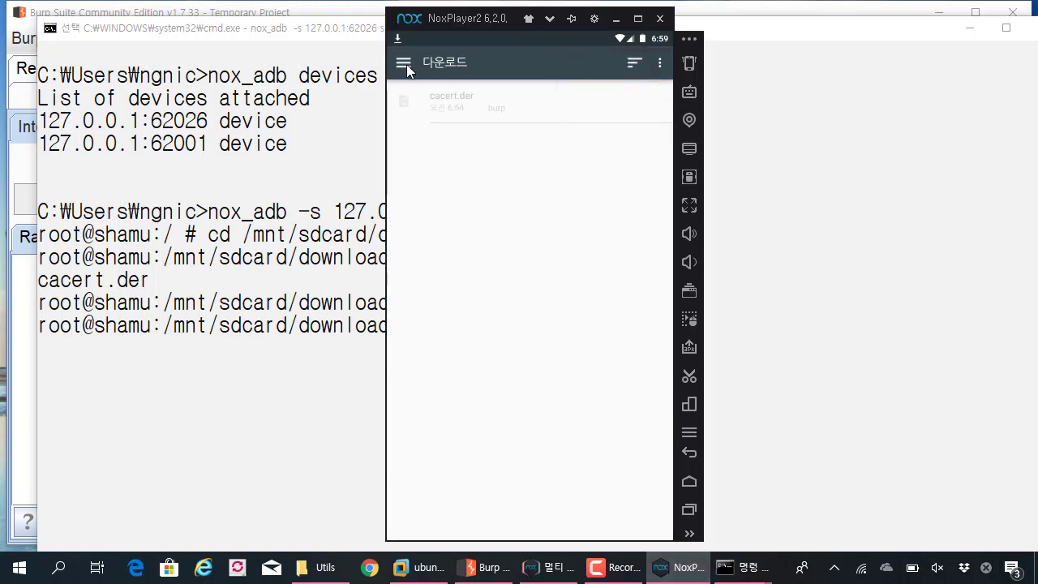
left_click(404, 63)
left_click(441, 127)
left_click(414, 64)
left_click(895, 226)
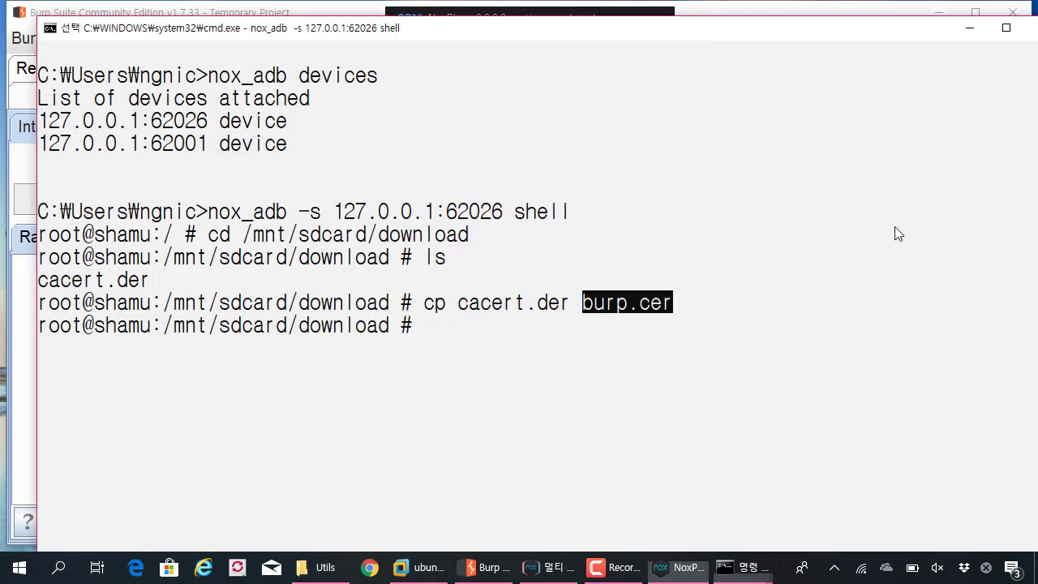
left_click(971, 31)
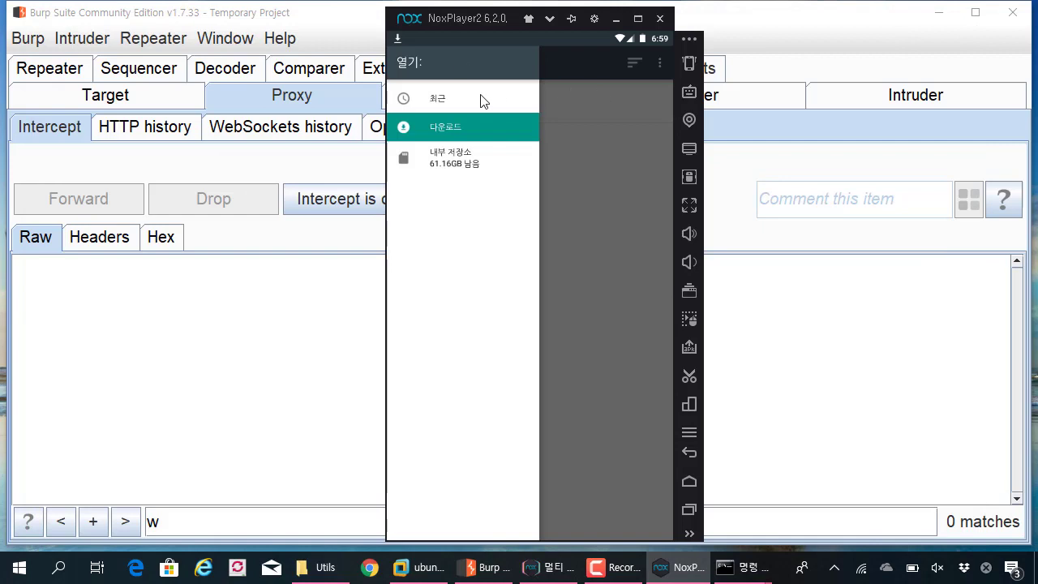
left_click(466, 157)
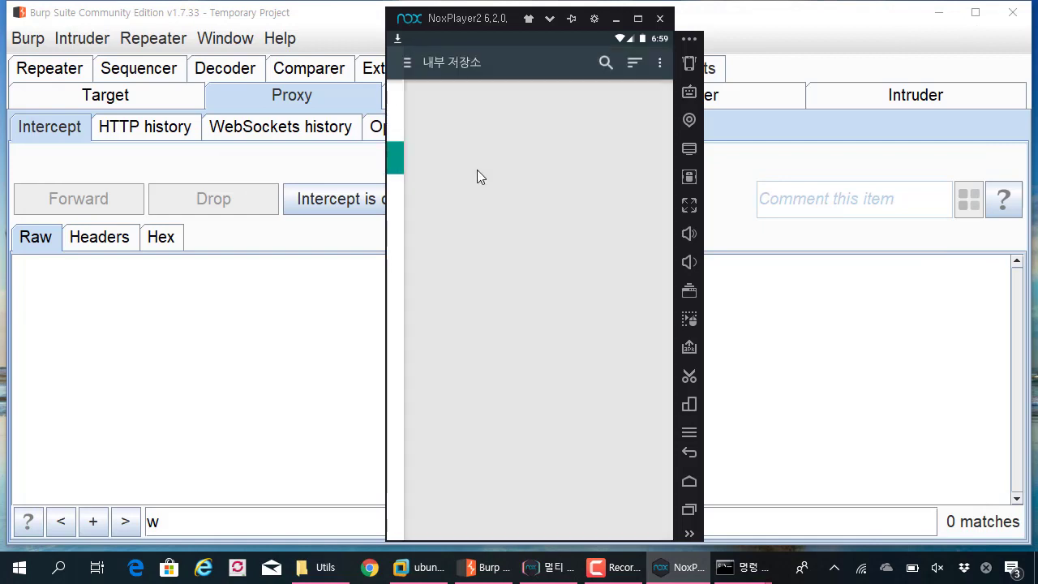
left_click_drag(473, 20, 446, 20)
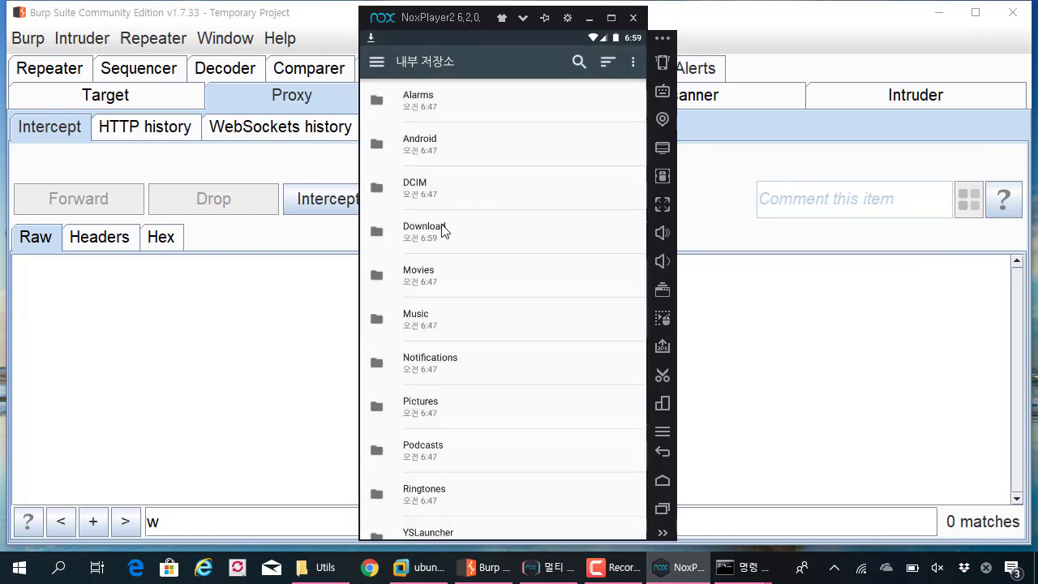
left_click(441, 226)
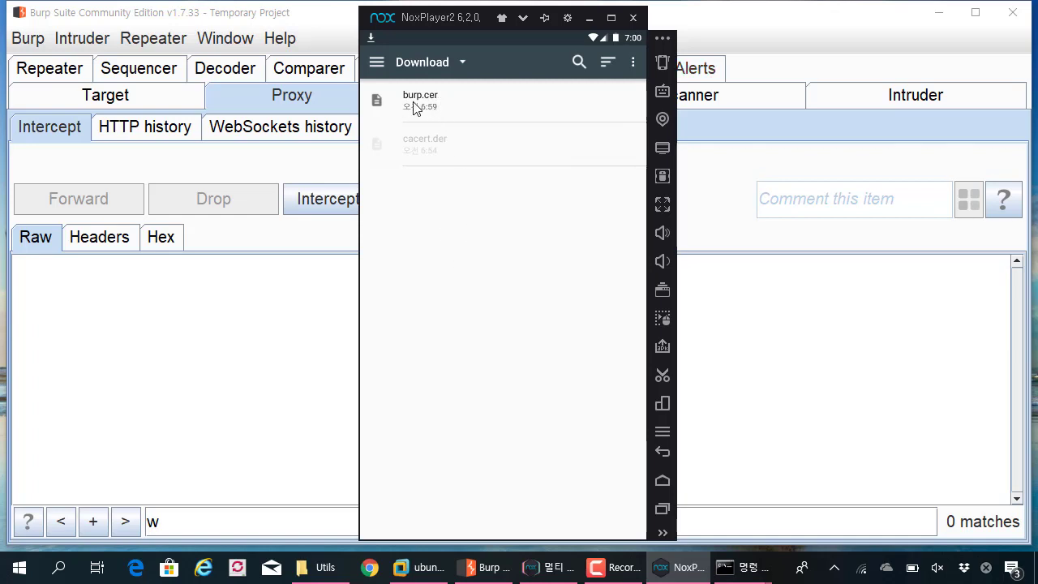
- Open burp.cer and name the certificate 'burp'
left_click(414, 107)
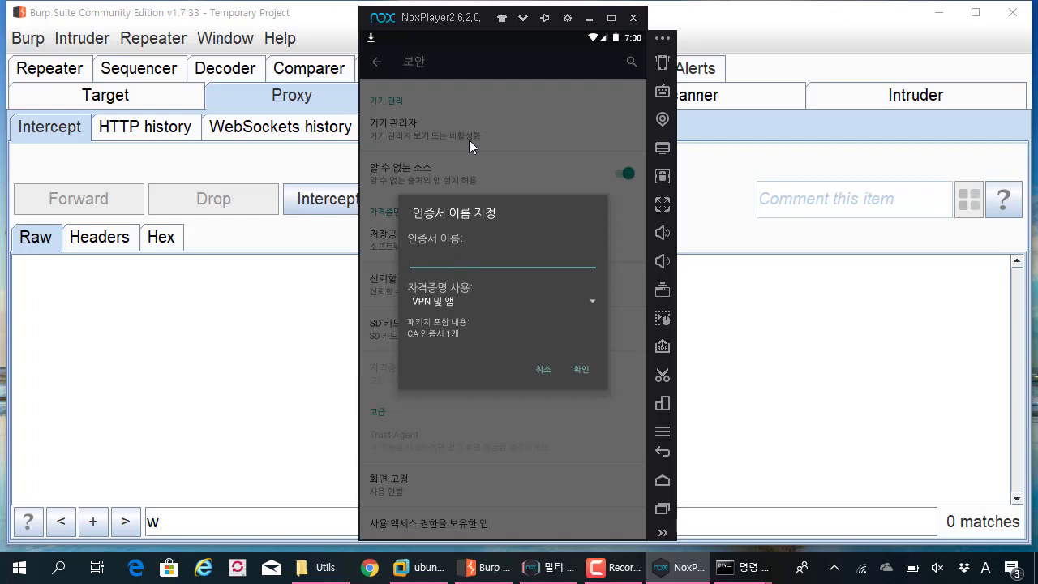
type("burp")
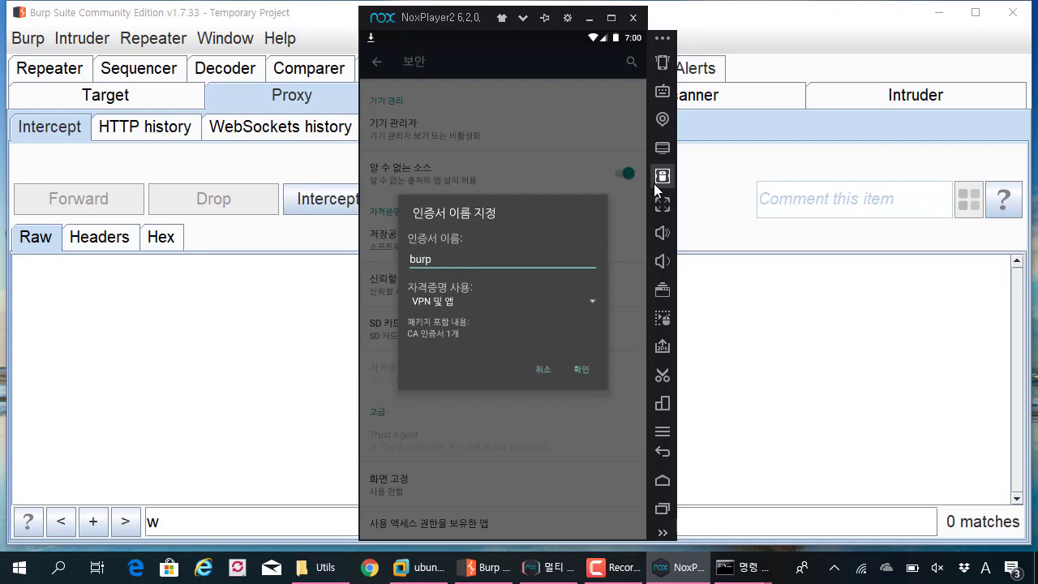
left_click(580, 373)
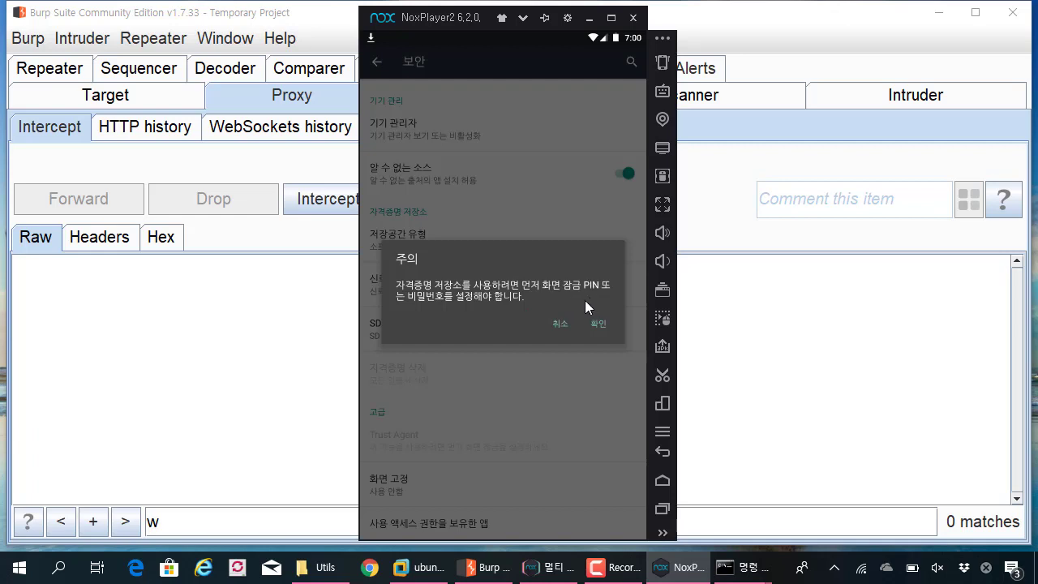
- Set a PIN screen lock, entering and confirming a 4-digit PIN, so the certificate installs
left_click(607, 328)
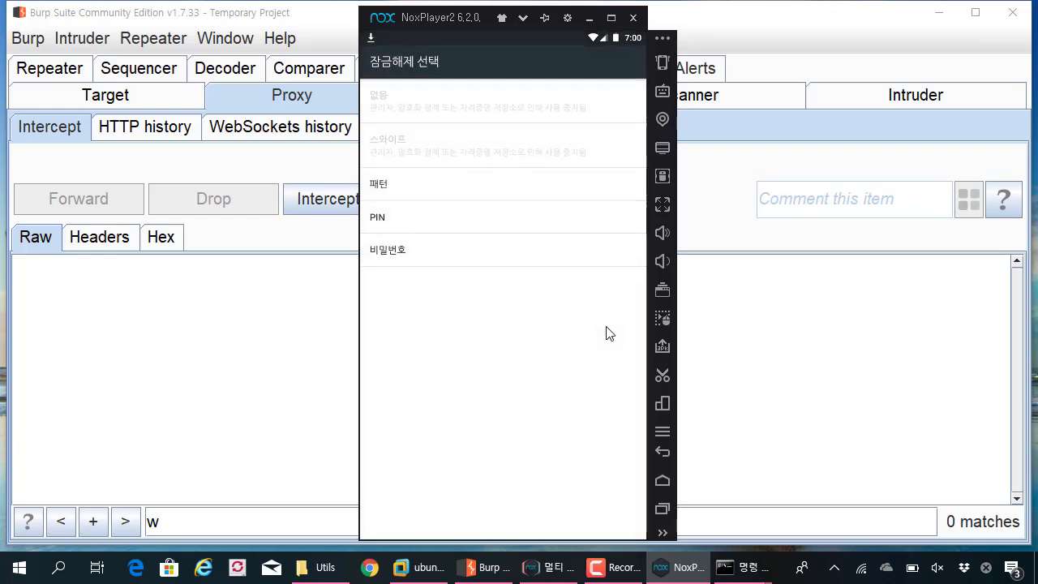
left_click(423, 223)
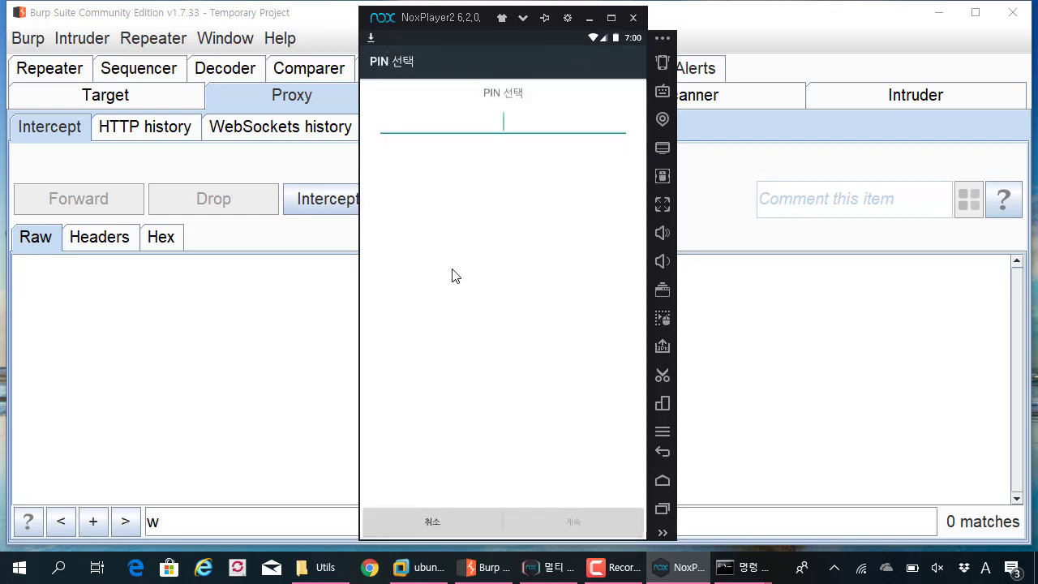
type("1234")
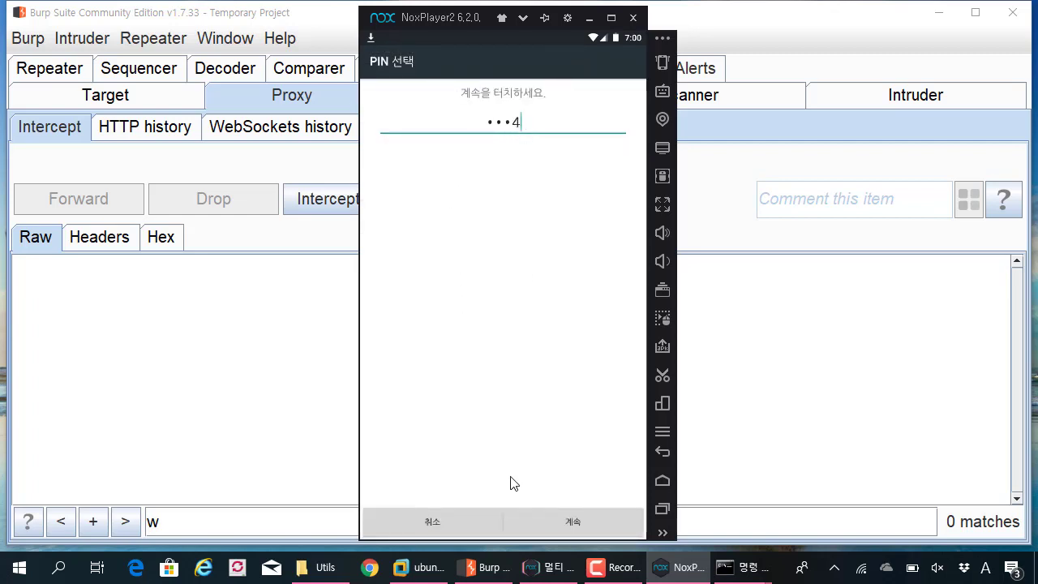
left_click(563, 514)
type("1234")
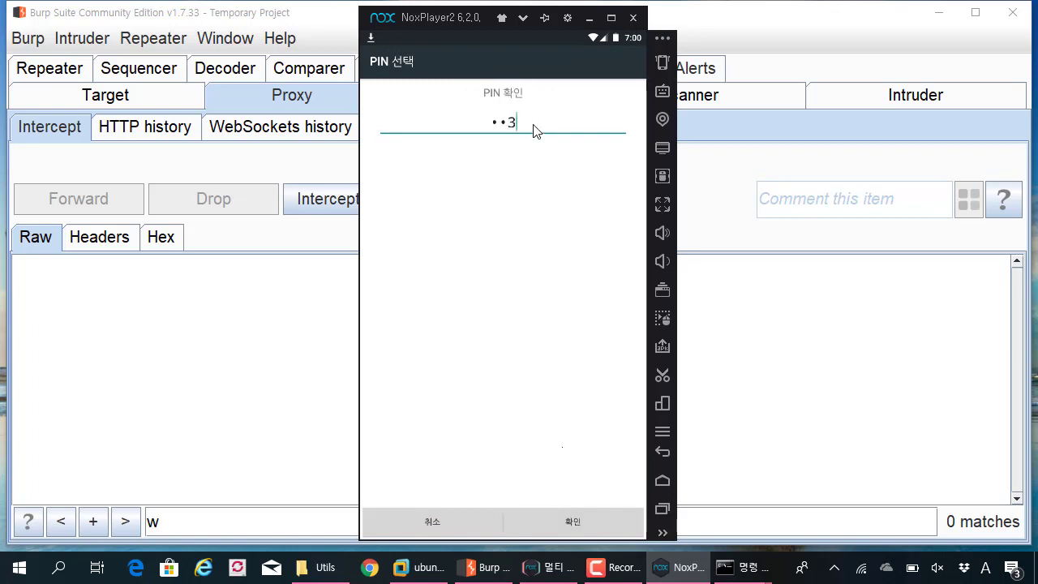
left_click(575, 521)
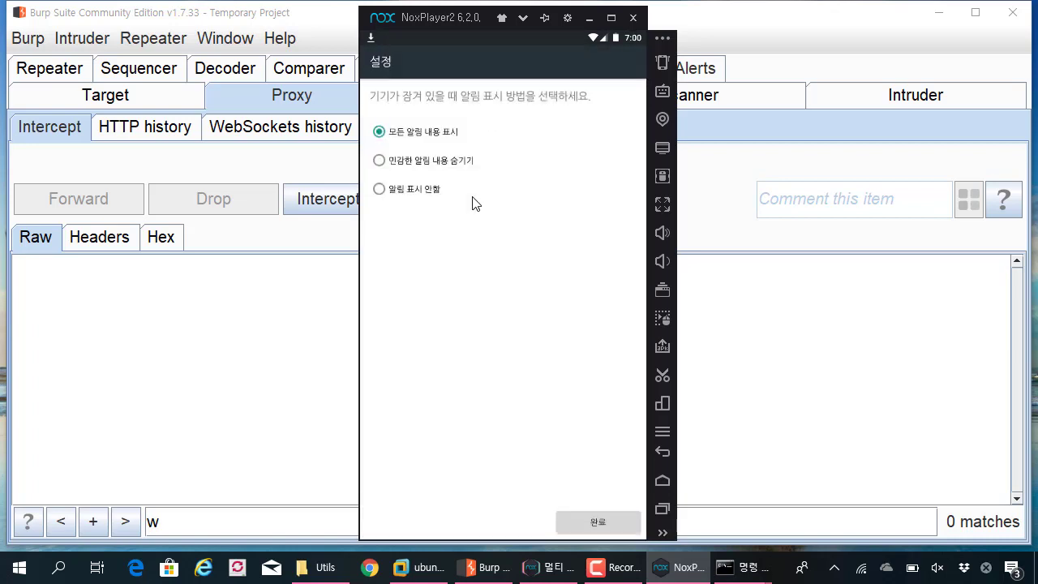
left_click(593, 522)
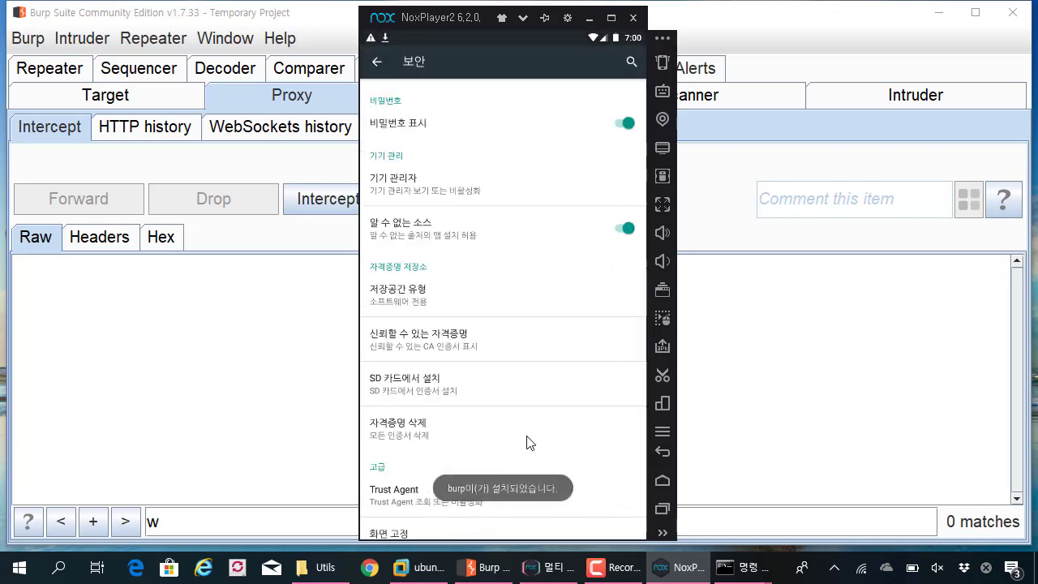
- Confirm PortSwigger CA appears under the 사용자 tab of trusted credentials, then go Home
left_click(426, 343)
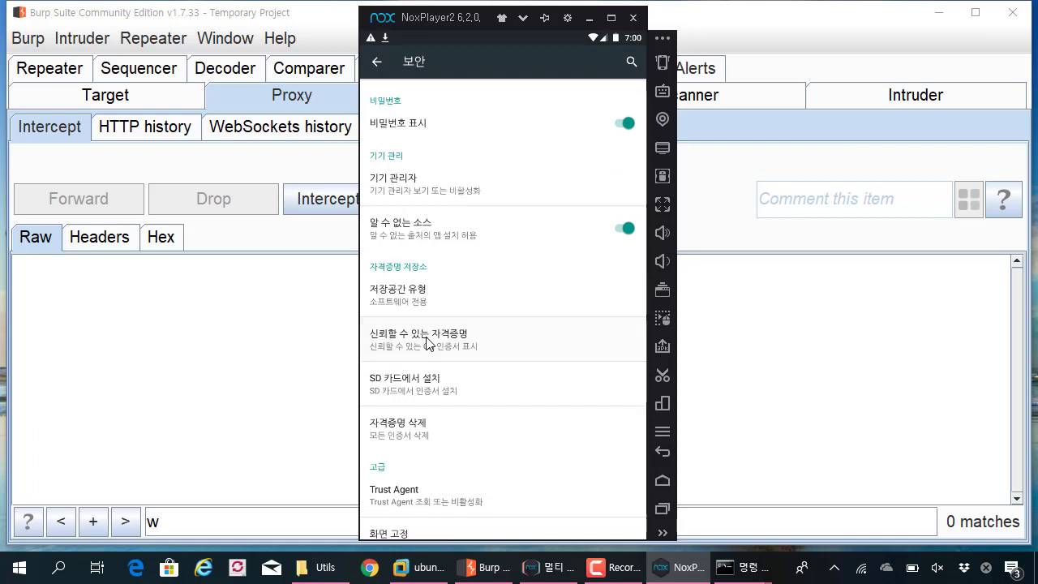
left_click(577, 96)
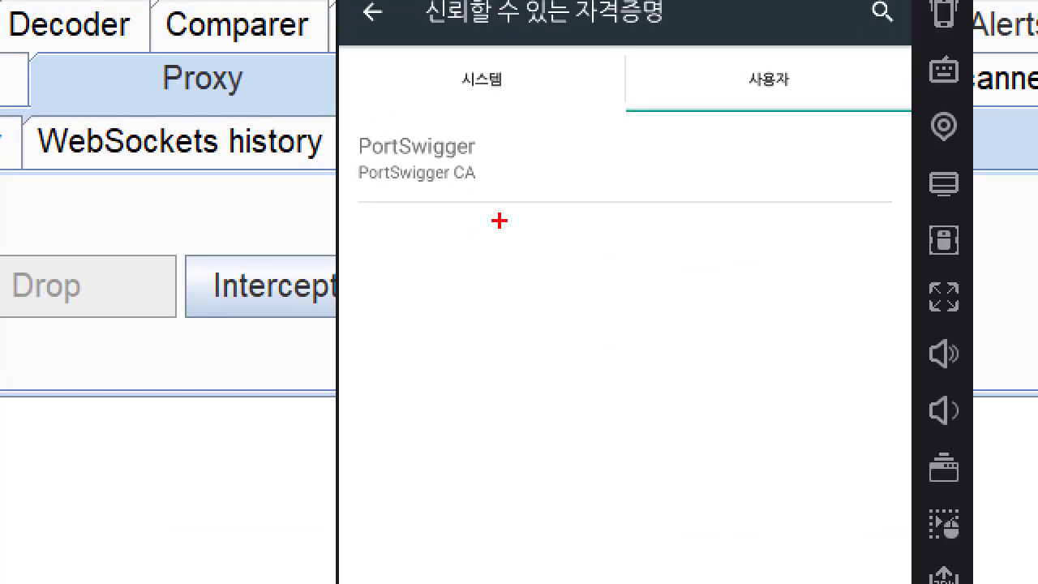
mouse_move(498, 221)
left_mouse_down()
mouse_move(306, 154)
mouse_move(496, 229)
mouse_move(487, 225)
left_mouse_up()
left_click_drag(729, 96, 840, 98)
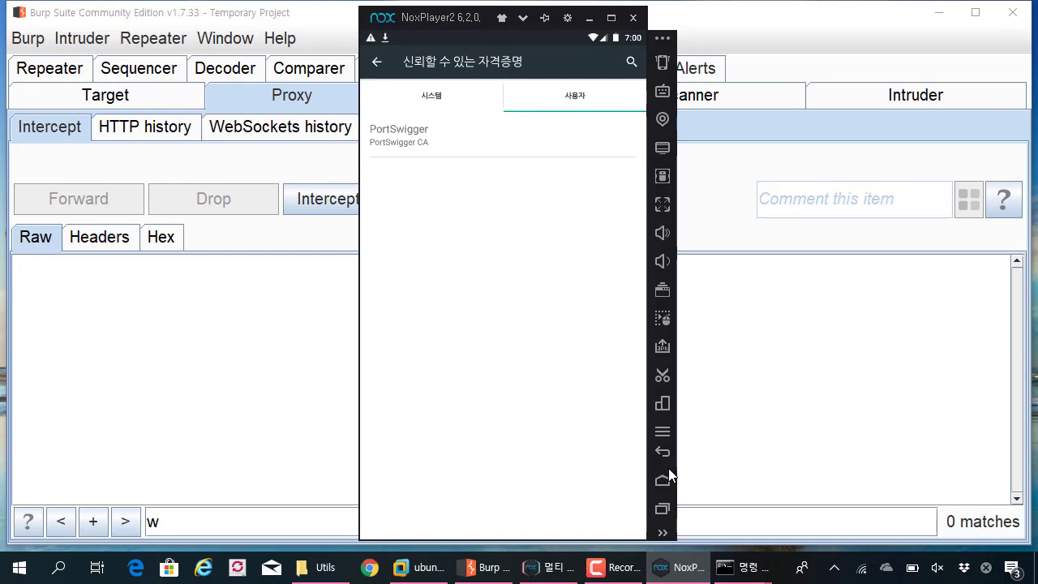
left_click(664, 479)
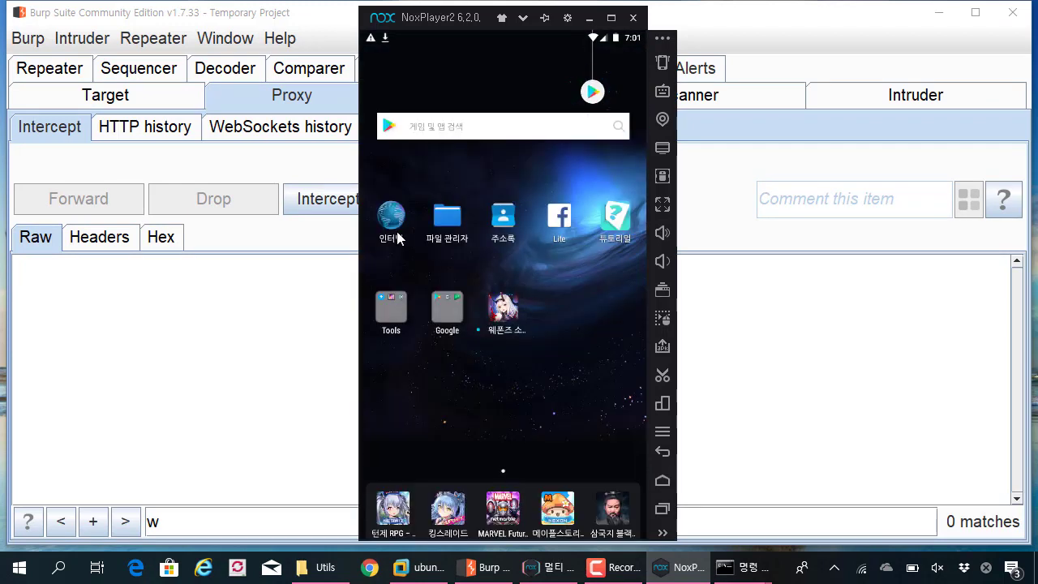
left_click(391, 217)
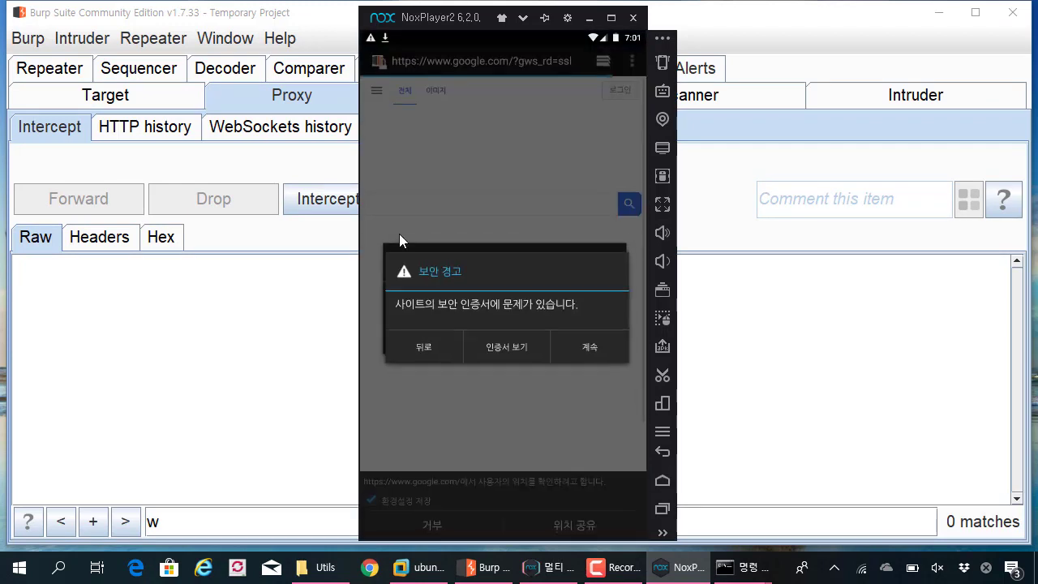
left_click(561, 332)
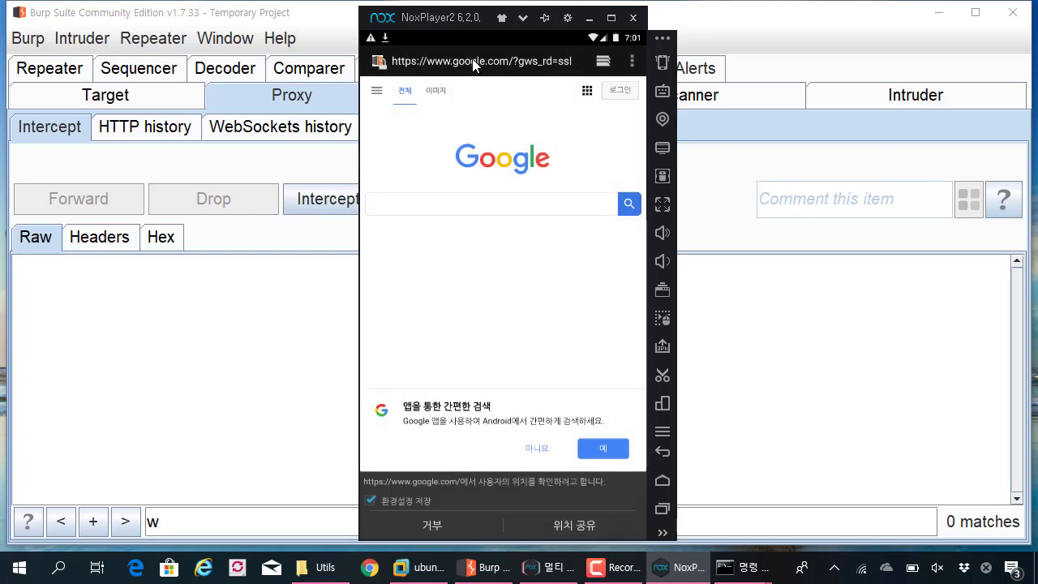
left_click(473, 60)
type("www.google")
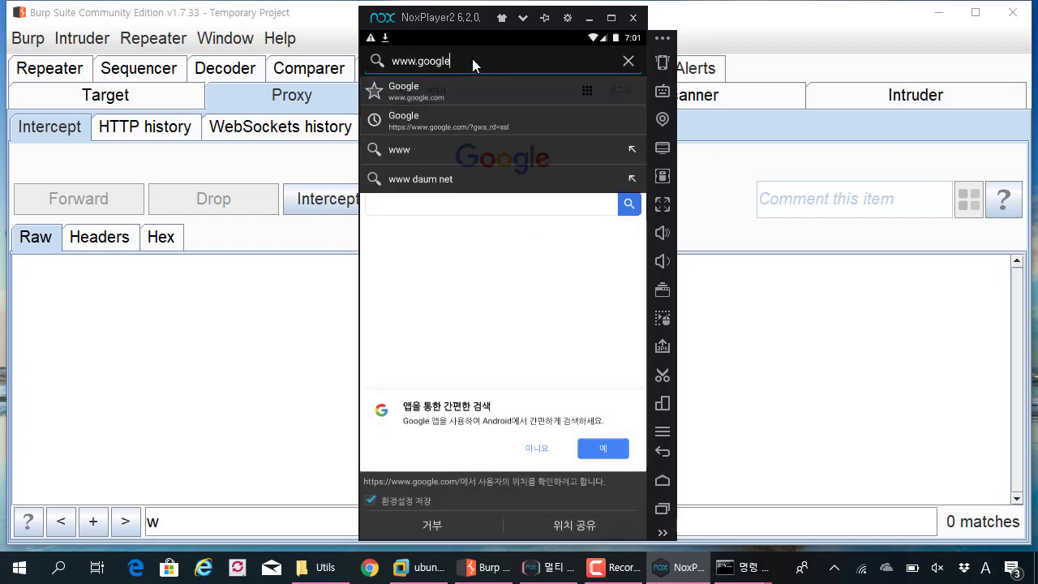
type(".com")
key("Return")
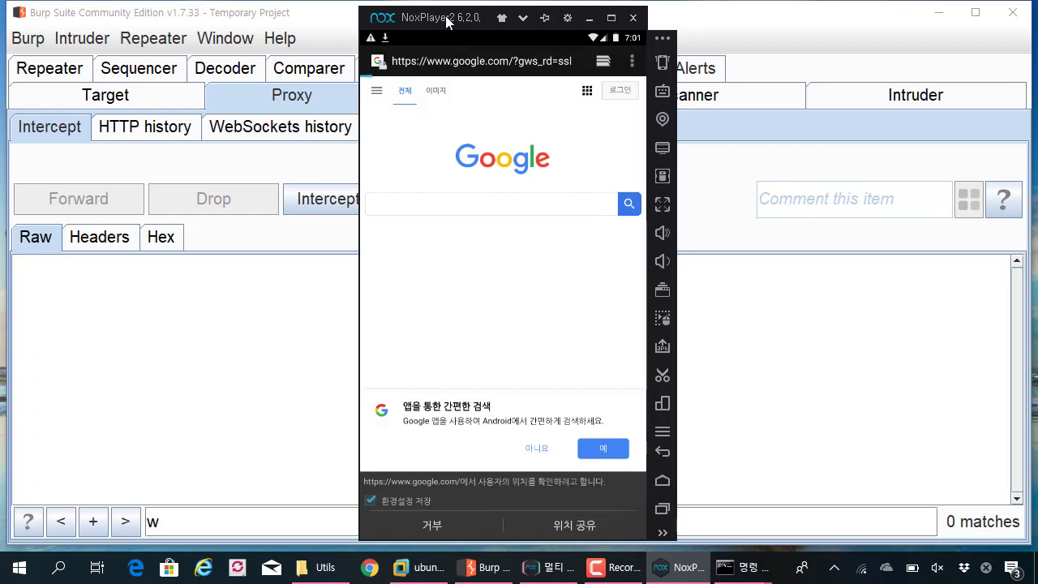
left_click_drag(446, 22, 548, 17)
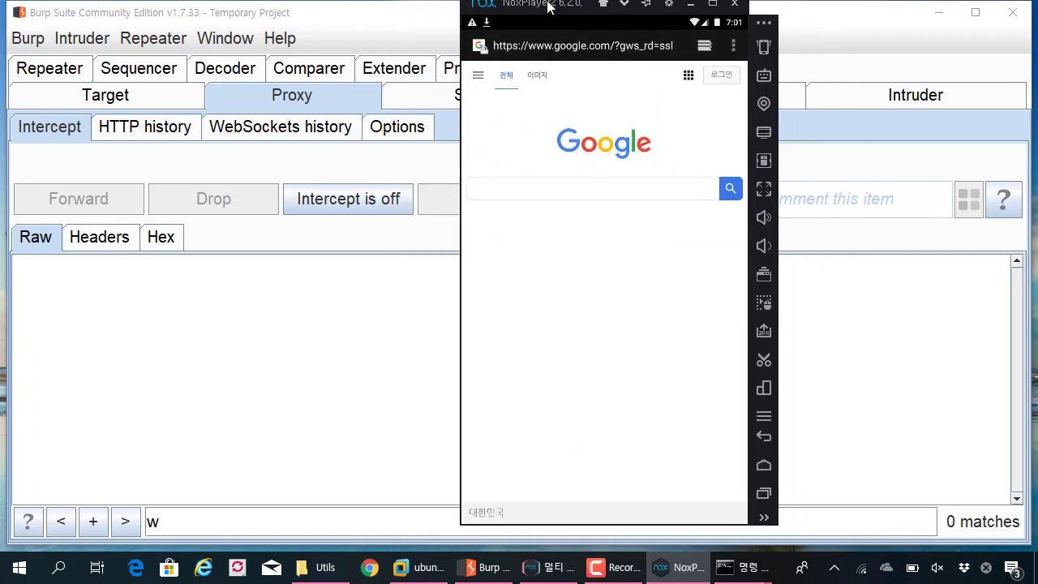
left_click(549, 59)
type("www.nav")
type("er.com")
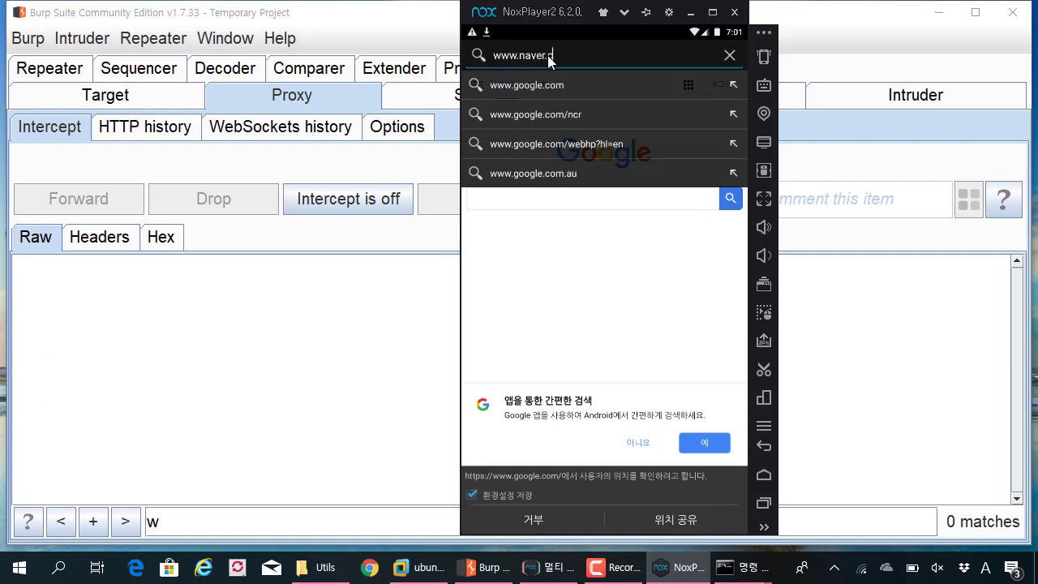
key("Return")
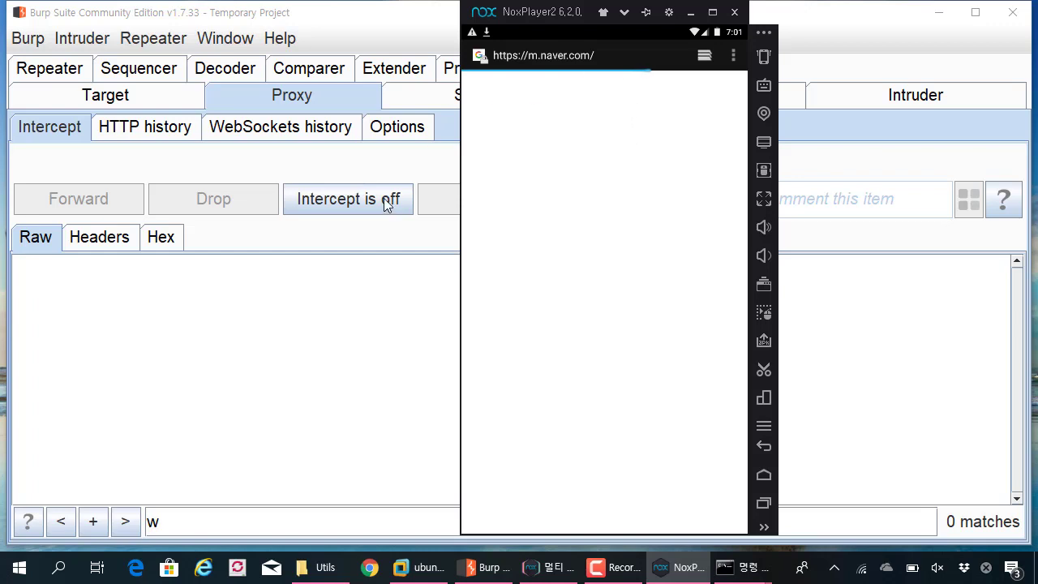
- Turn Burp interception on and forward the first two intercepted Google messages
left_click(384, 198)
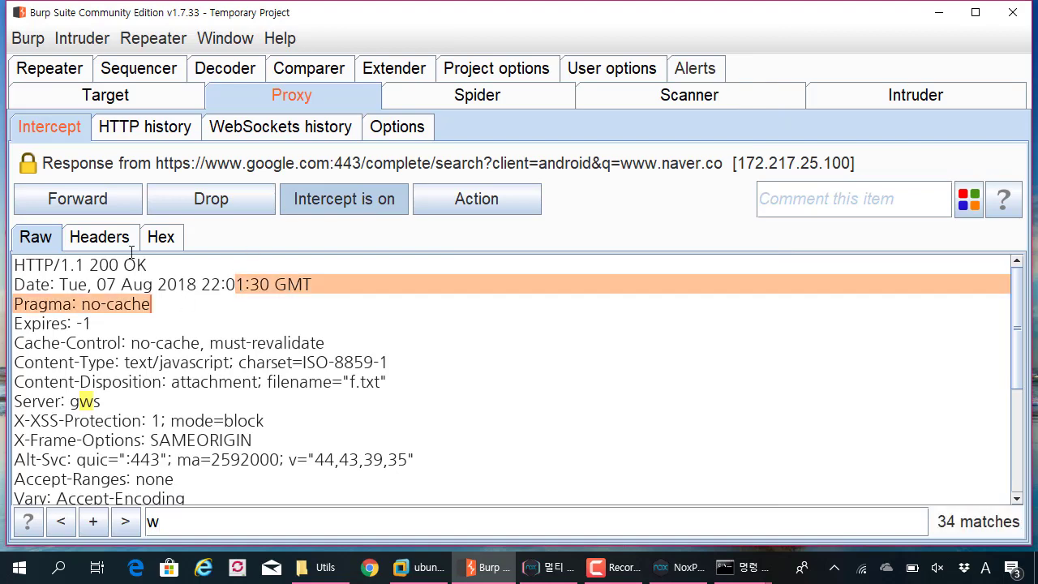
left_click(107, 199)
left_click(107, 198)
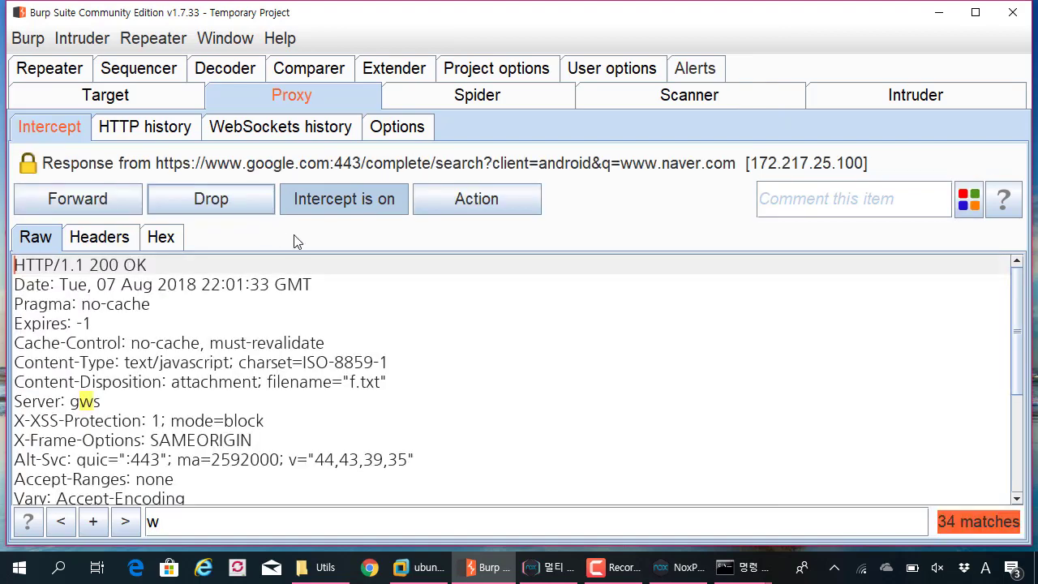
key("alt+Tab")
left_click(635, 65)
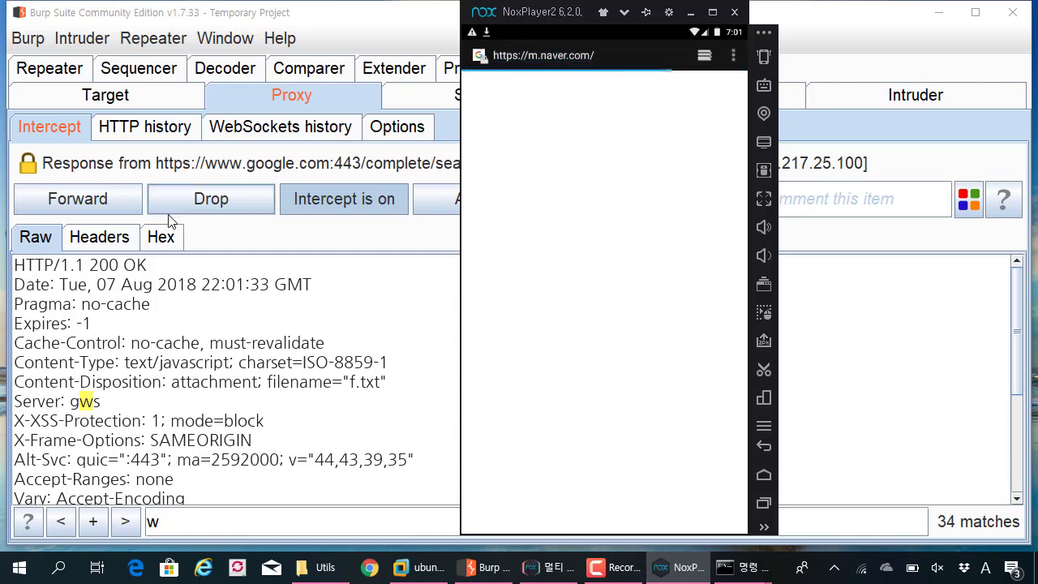
- Forward the remaining Google response and the m.naver.com request, then turn interception off
left_click(102, 206)
left_click(102, 206)
left_click(104, 206)
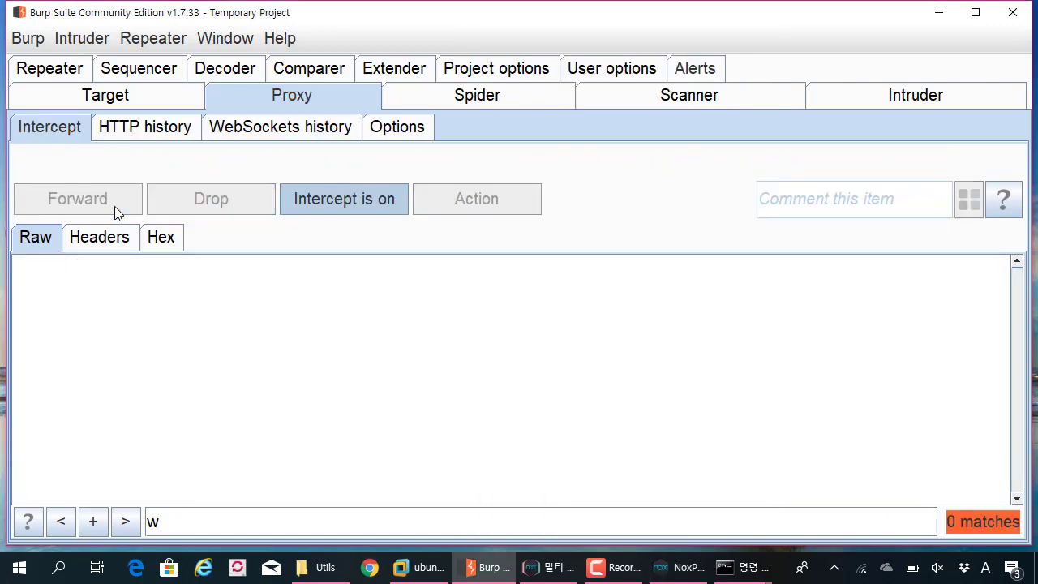
left_click(301, 199)
- Bring the emulator back in front of Burp and return to the Android home screen
key("alt+Tab")
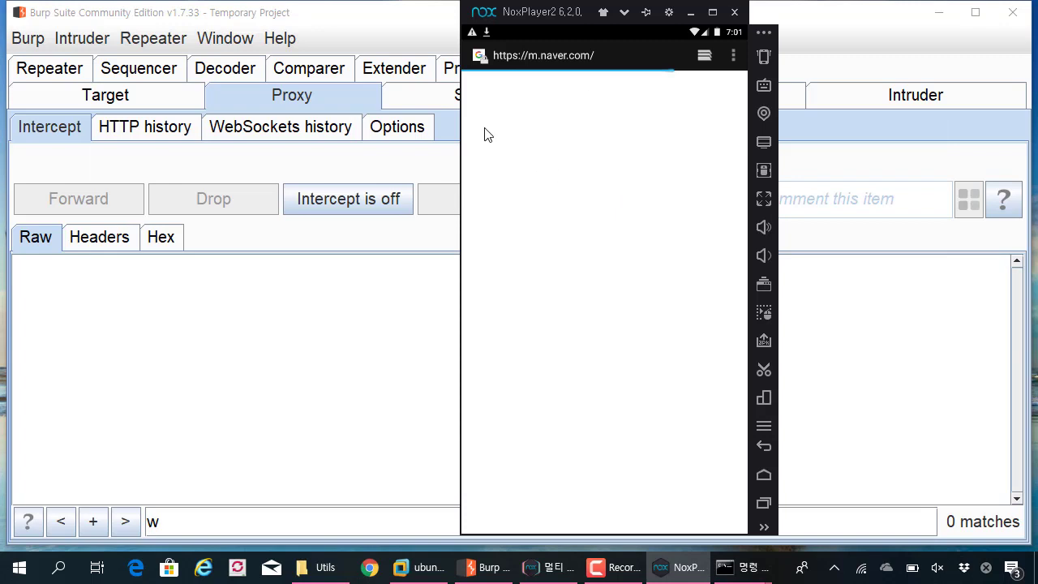
left_click_drag(551, 22, 497, 30)
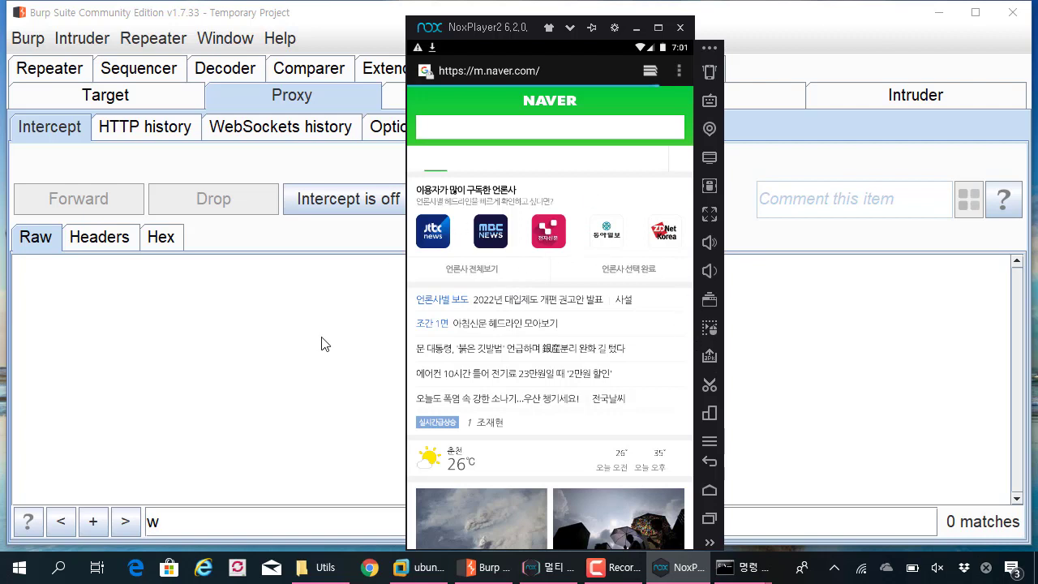
left_click(312, 304)
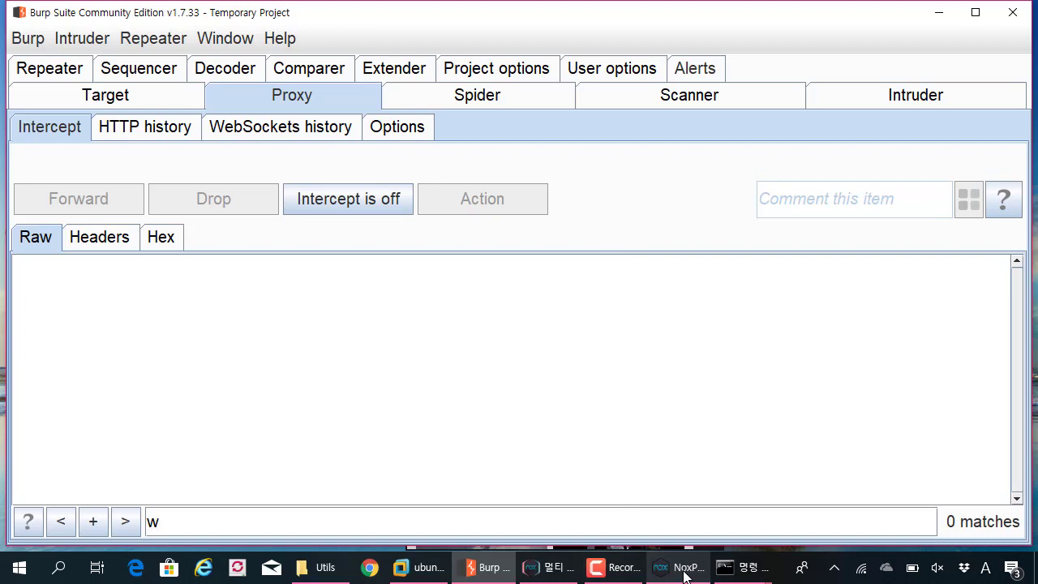
mouse_move(686, 576)
left_click(648, 495)
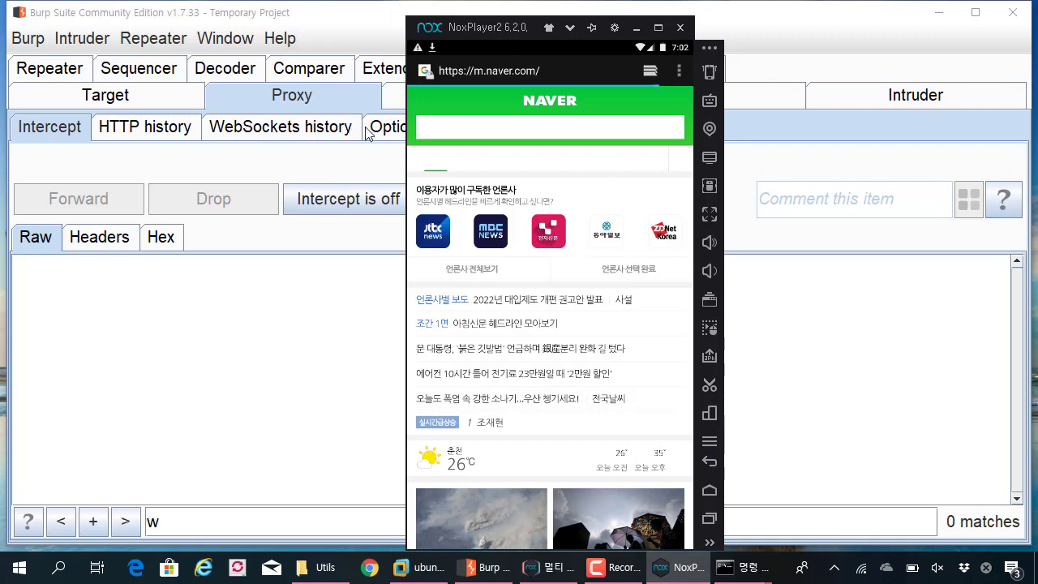
mouse_move(485, 31)
left_mouse_down()
mouse_move(616, 37)
mouse_move(503, 25)
left_mouse_up()
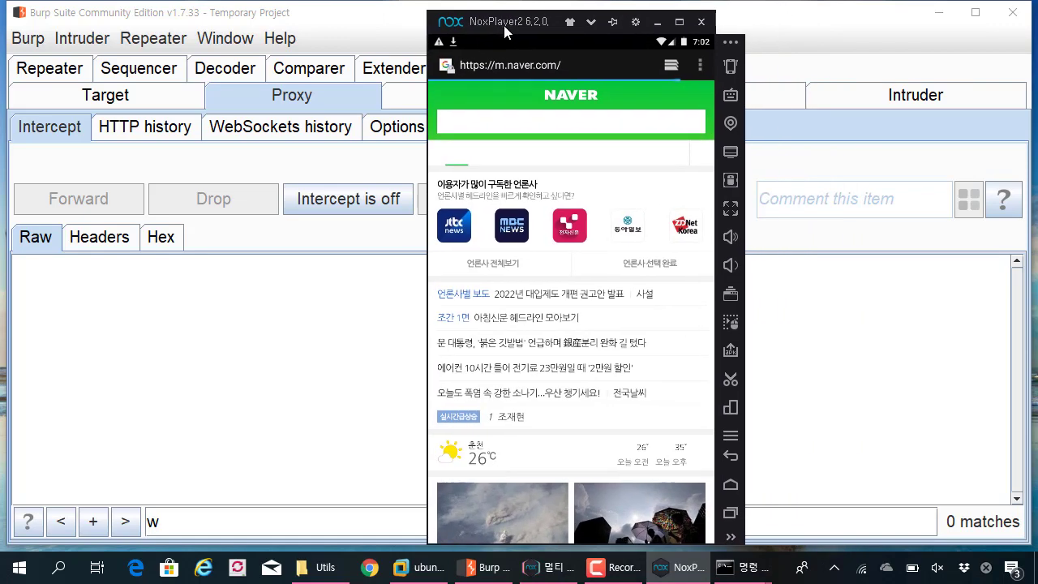
left_click(730, 484)
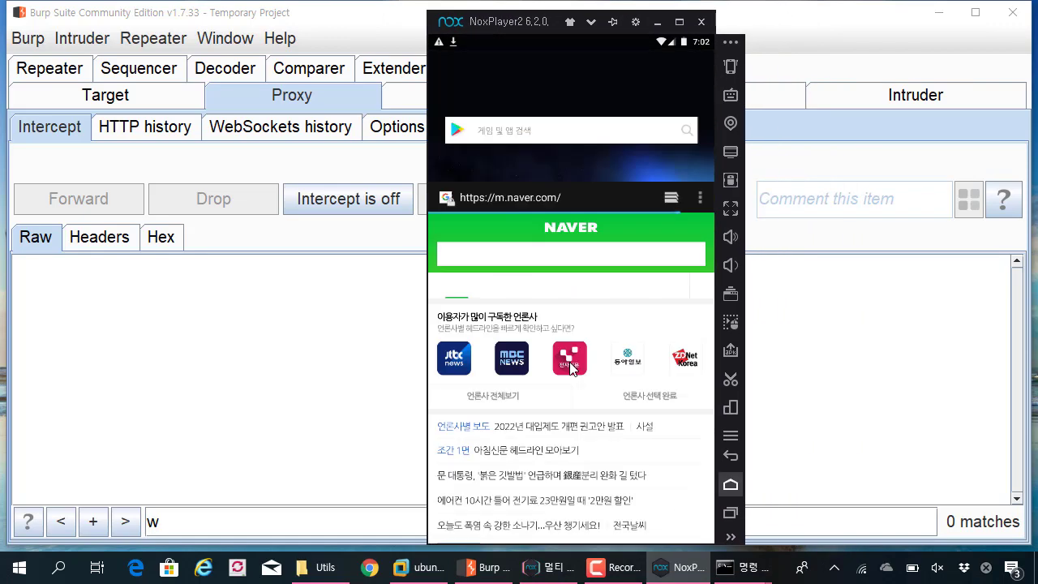